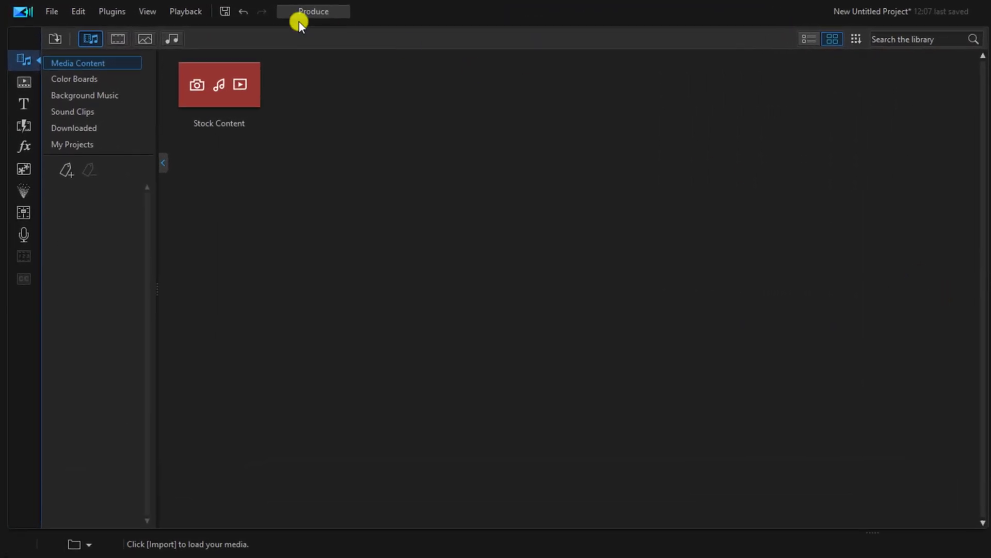
Add the Default text-only title to video track 1 at the very start of the timeline.
{"action": "left_click", "coordinate": [25, 107]}
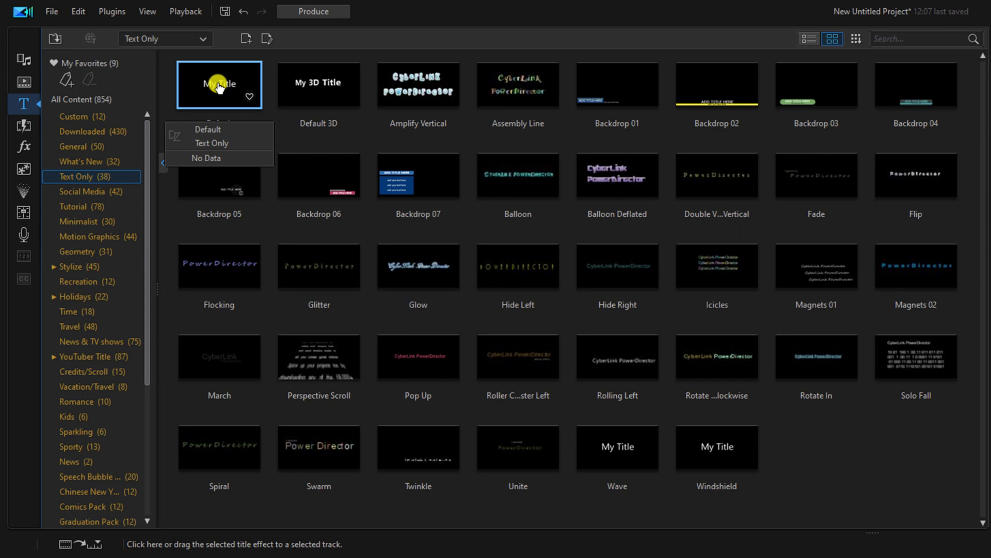
{"action": "left_click_drag", "start_coordinate": [219, 88], "coordinate": [104, 557]}
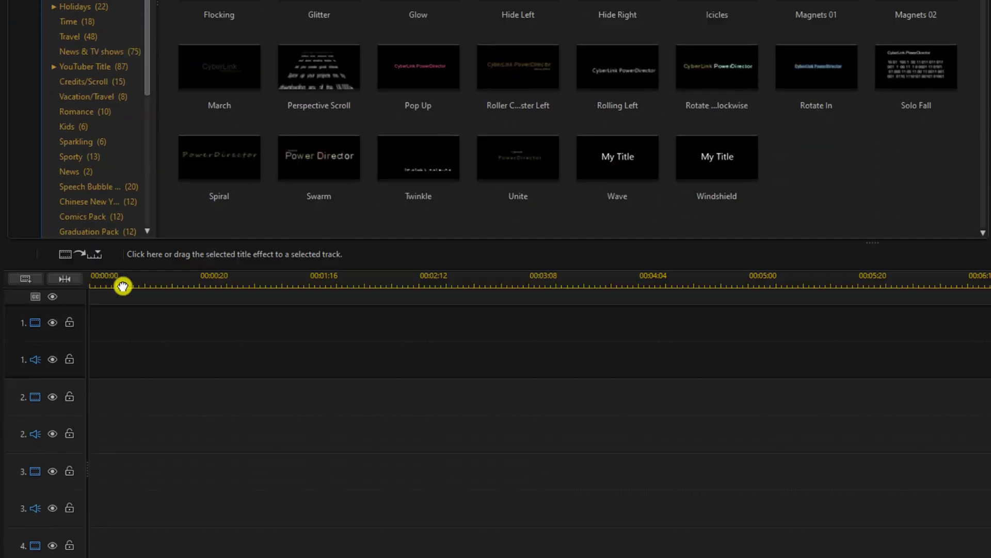
{"action": "left_click_drag", "start_coordinate": [104, 231], "coordinate": [85, 232]}
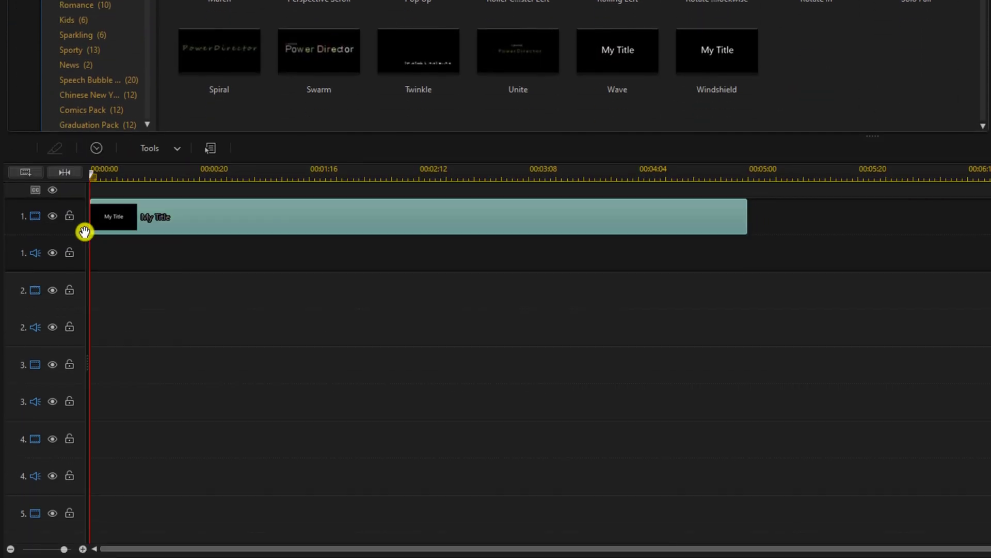
Open the title clip in the Title Designer and replace its wording with "TEXT".
{"action": "double_click", "coordinate": [376, 222]}
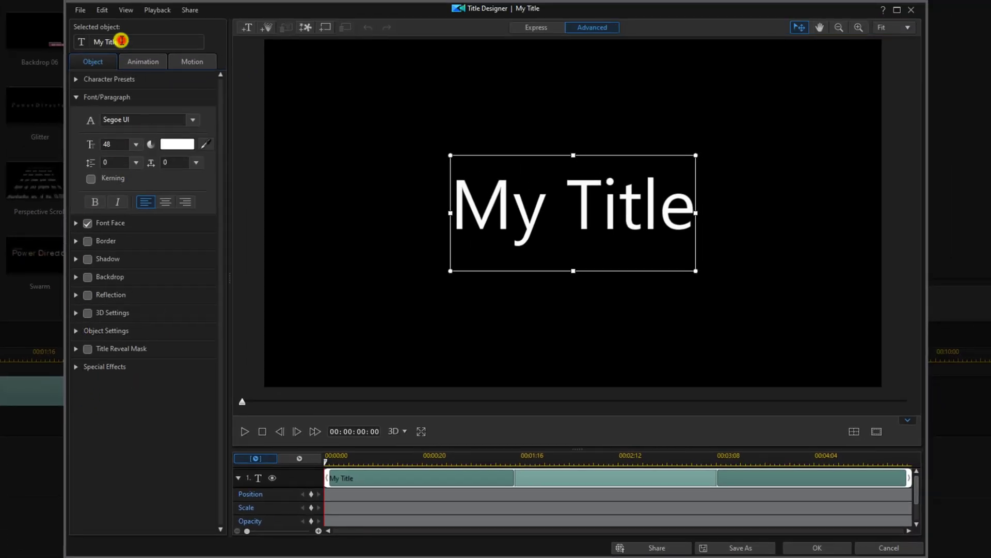
{"action": "left_click_drag", "start_coordinate": [121, 40], "coordinate": [75, 41]}
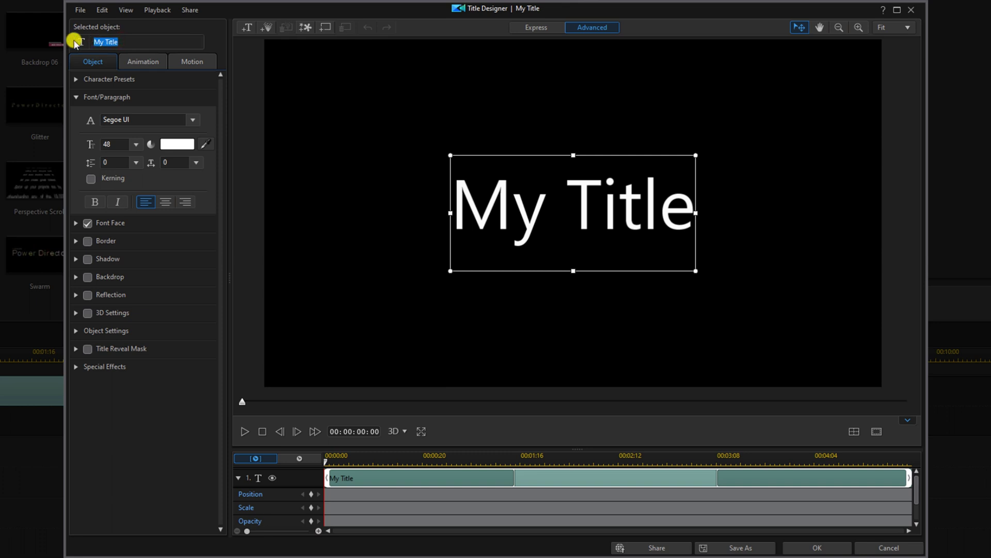
{"action": "type", "text": "TEXT"}
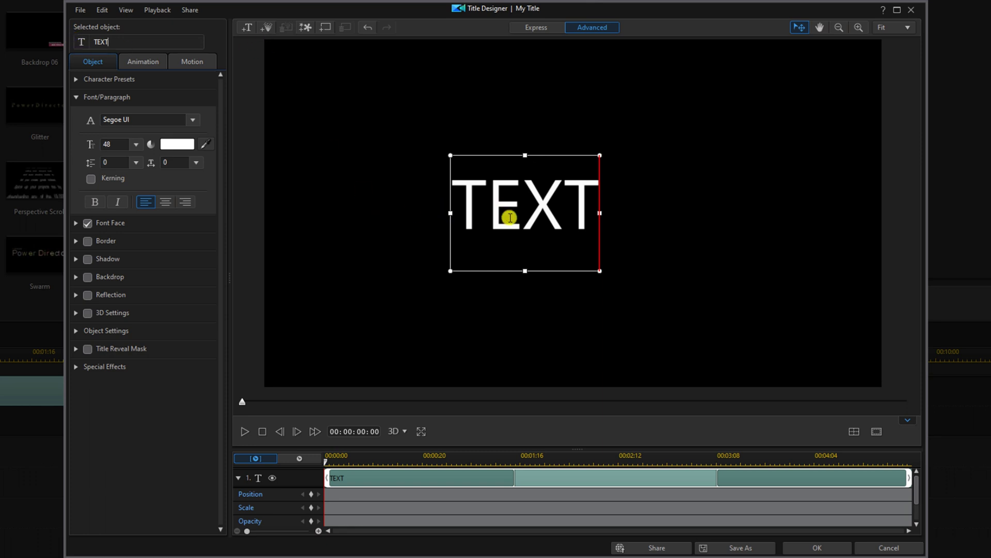
Format the whole title as bold, with font size 96 and character spacing 24.
{"action": "double_click", "coordinate": [473, 207]}
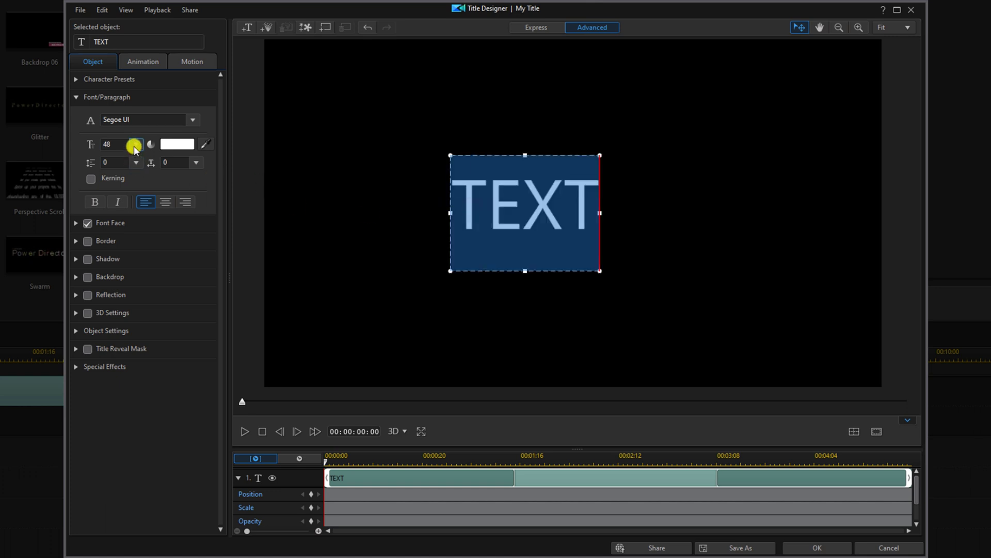
{"action": "left_click", "coordinate": [136, 145]}
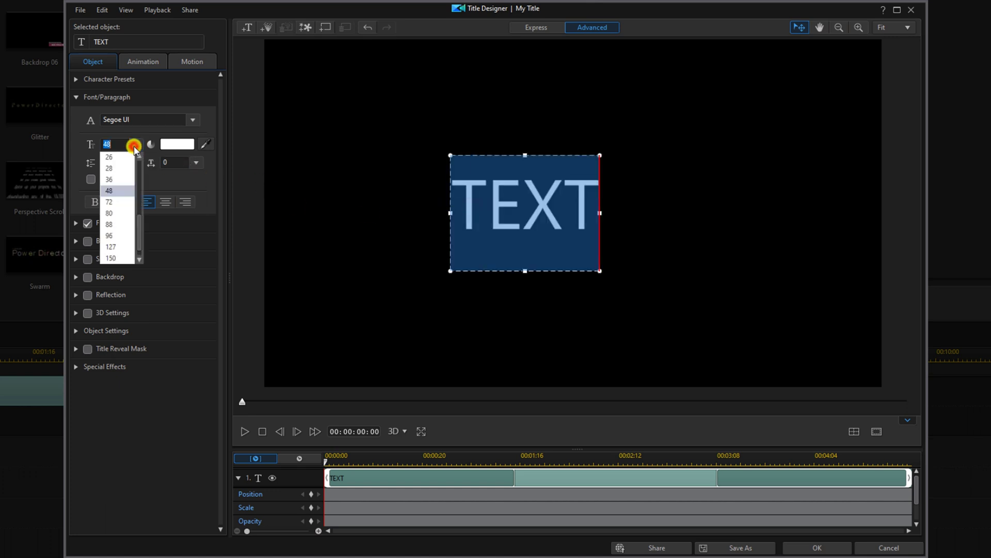
{"action": "left_click", "coordinate": [119, 236]}
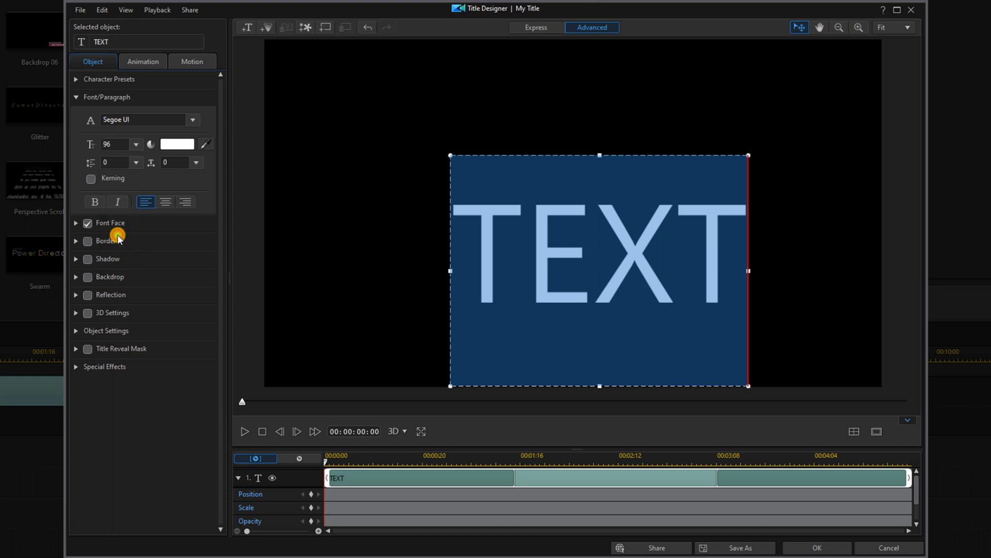
{"action": "left_click", "coordinate": [199, 164]}
{"action": "scroll", "coordinate": [188, 207], "scroll_direction": "down", "scroll_amount": 3}
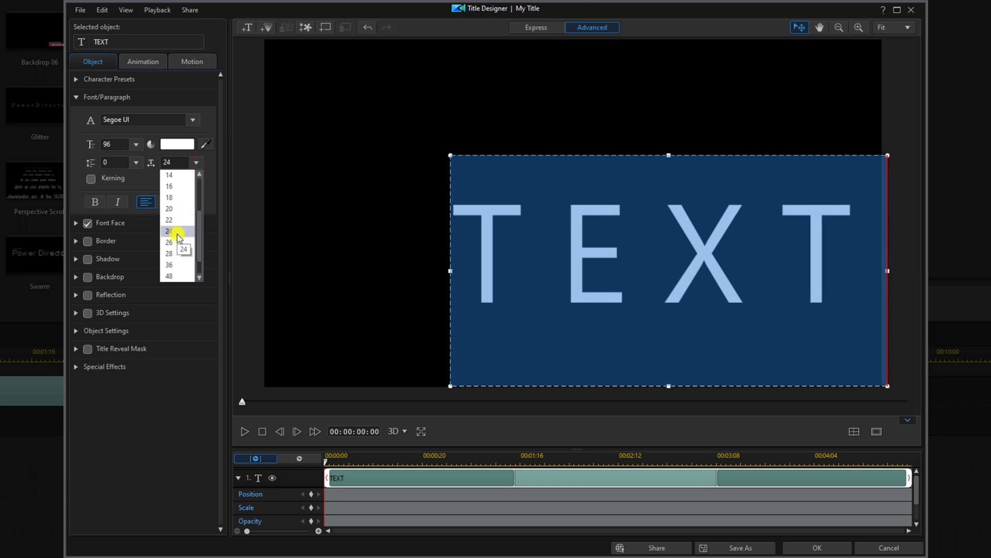
{"action": "left_click", "coordinate": [178, 237]}
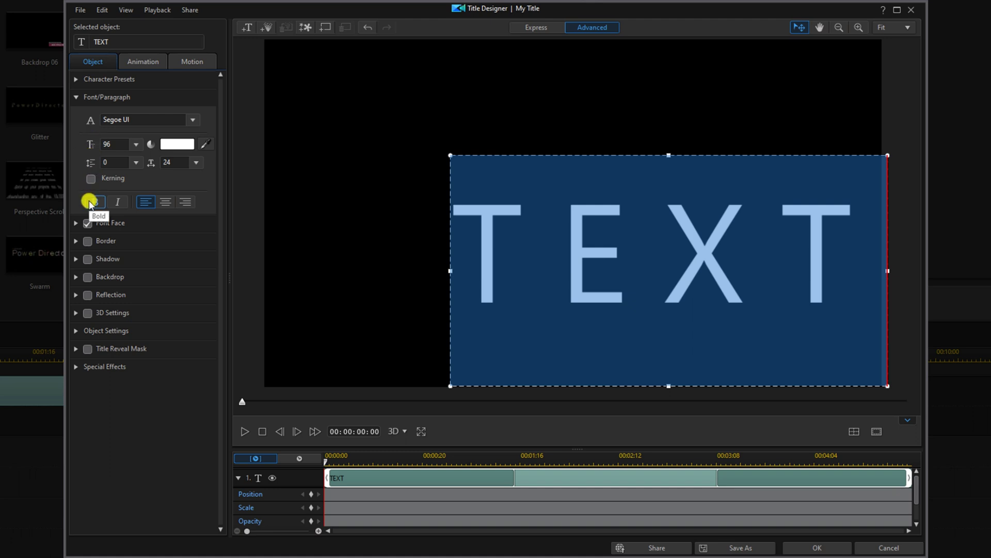
{"action": "left_click", "coordinate": [89, 201]}
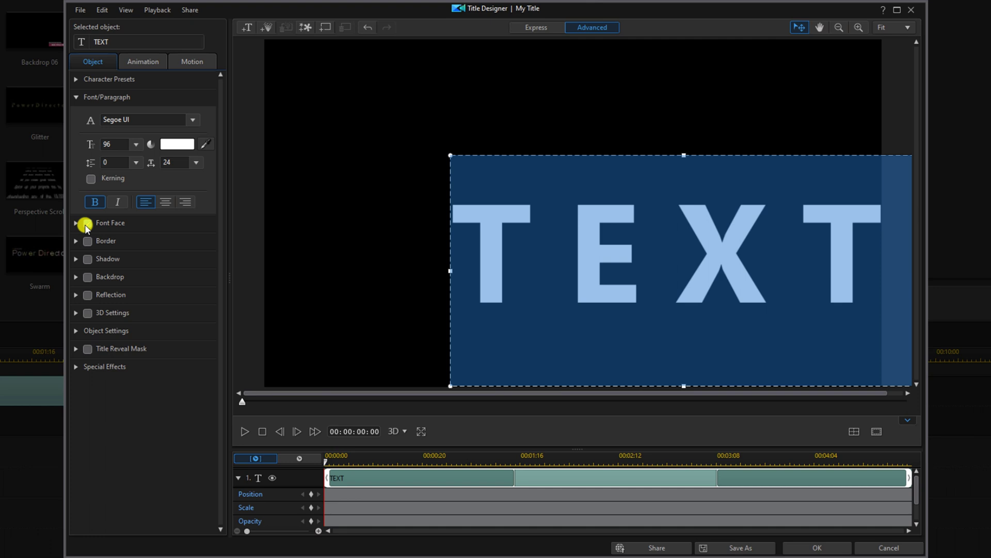
Turn off the title's font face and enable its border, expanding the border settings.
{"action": "left_click", "coordinate": [86, 224]}
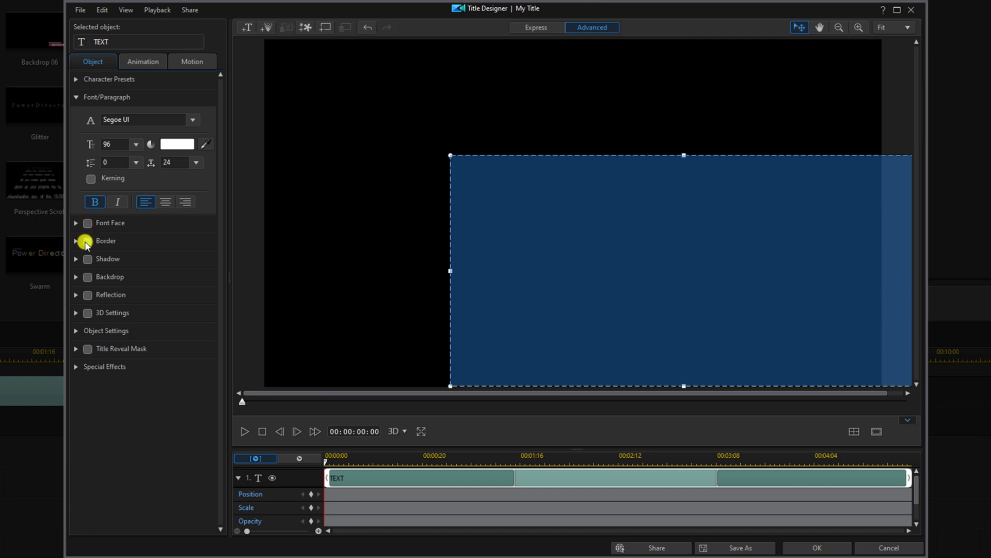
{"action": "left_click", "coordinate": [85, 241]}
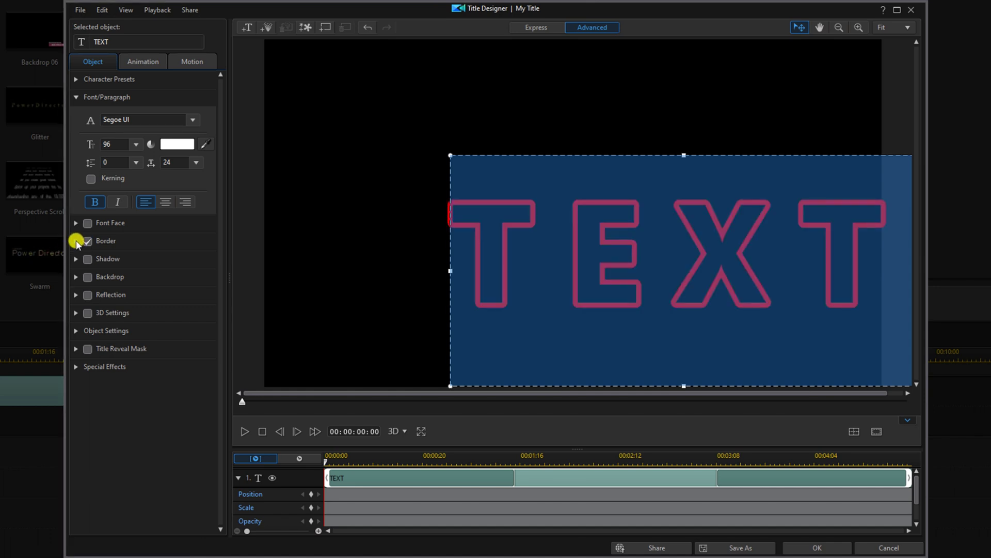
{"action": "left_click", "coordinate": [76, 242]}
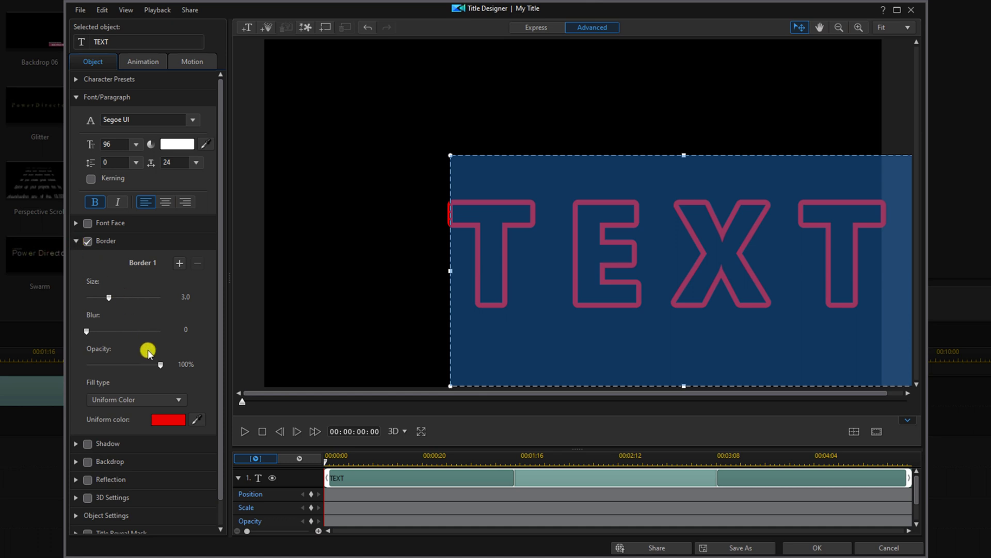
Set the border's uniform color to bright green (80FF00) and its size to 2.0.
{"action": "left_click", "coordinate": [164, 421]}
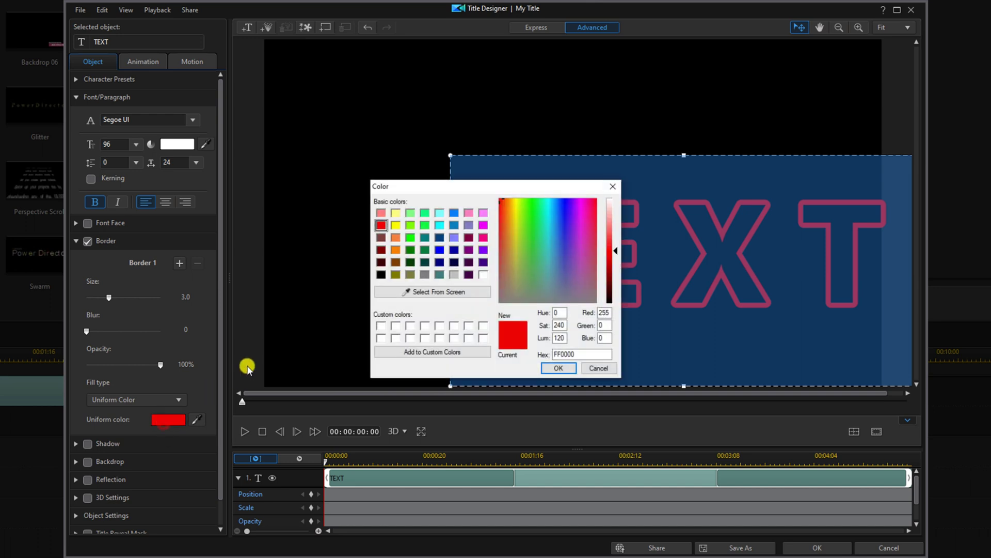
{"action": "left_click", "coordinate": [410, 225]}
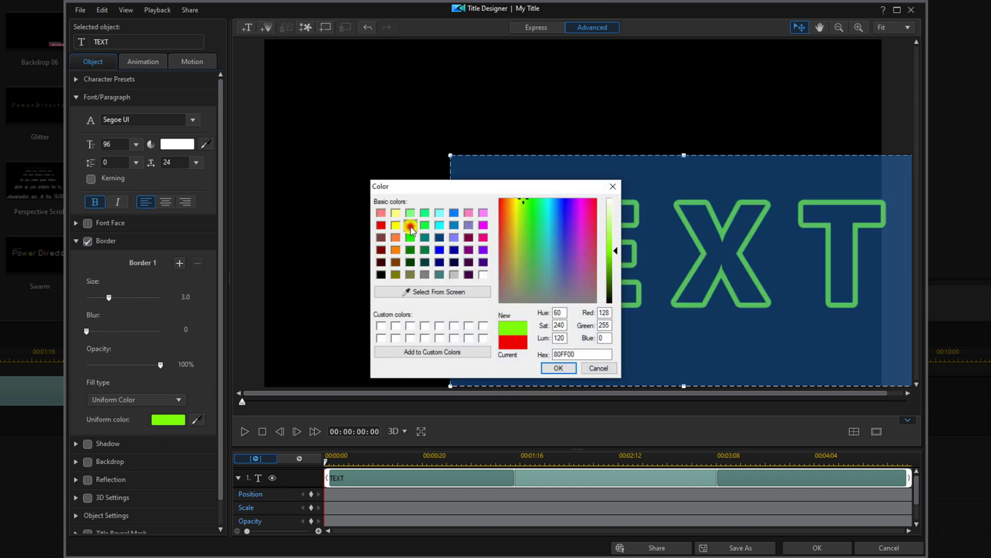
{"action": "left_click", "coordinate": [556, 368]}
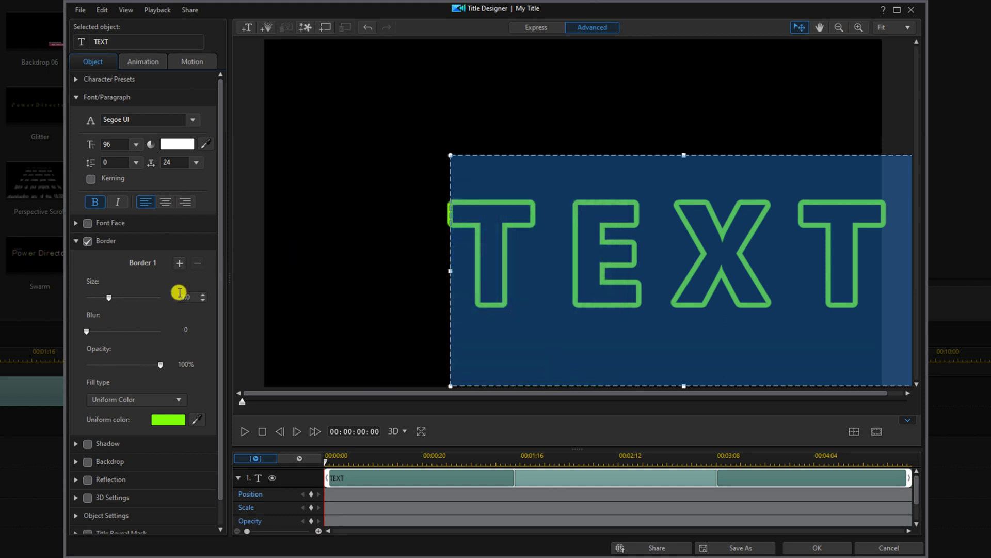
{"action": "left_click_drag", "start_coordinate": [193, 296], "coordinate": [167, 294]}
{"action": "type", "text": "2"}
{"action": "key", "text": "Return"}
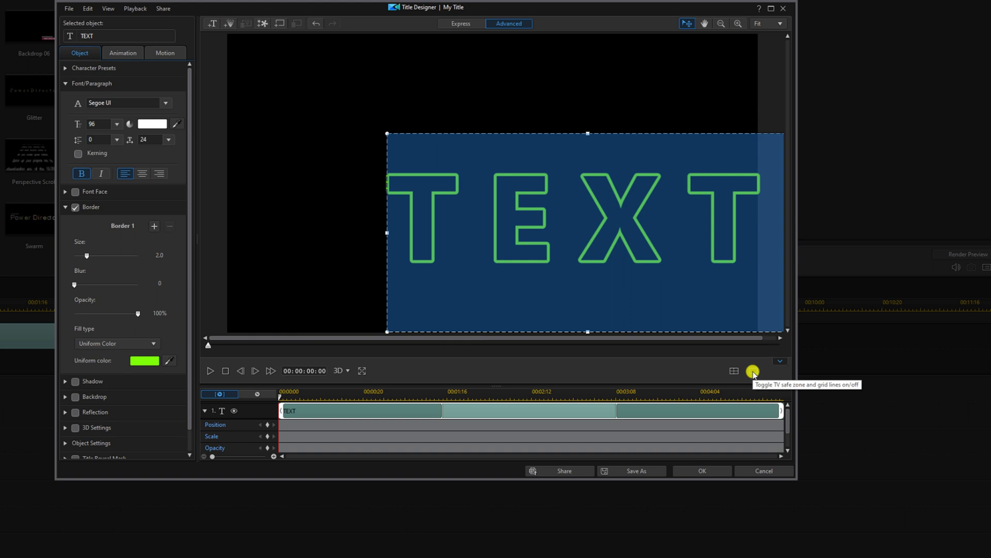
Show 2 x 2 grid lines over the title preview.
{"action": "left_click", "coordinate": [754, 371]}
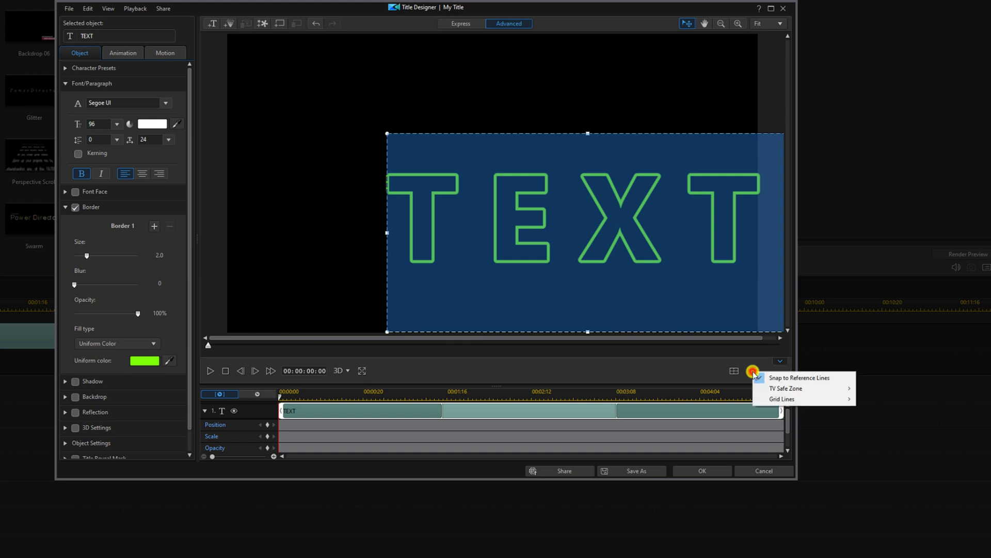
{"action": "mouse_move", "coordinate": [789, 398]}
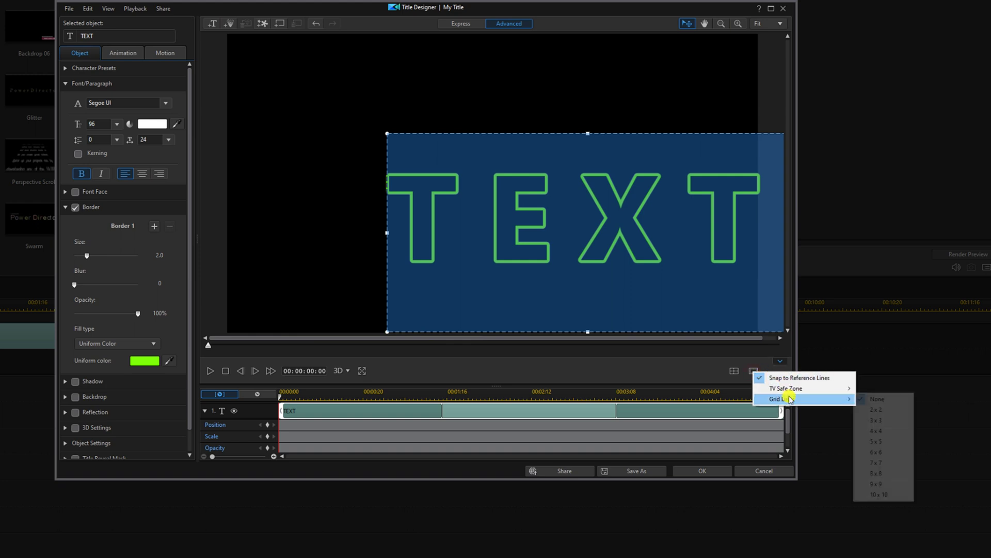
{"action": "left_click", "coordinate": [872, 410]}
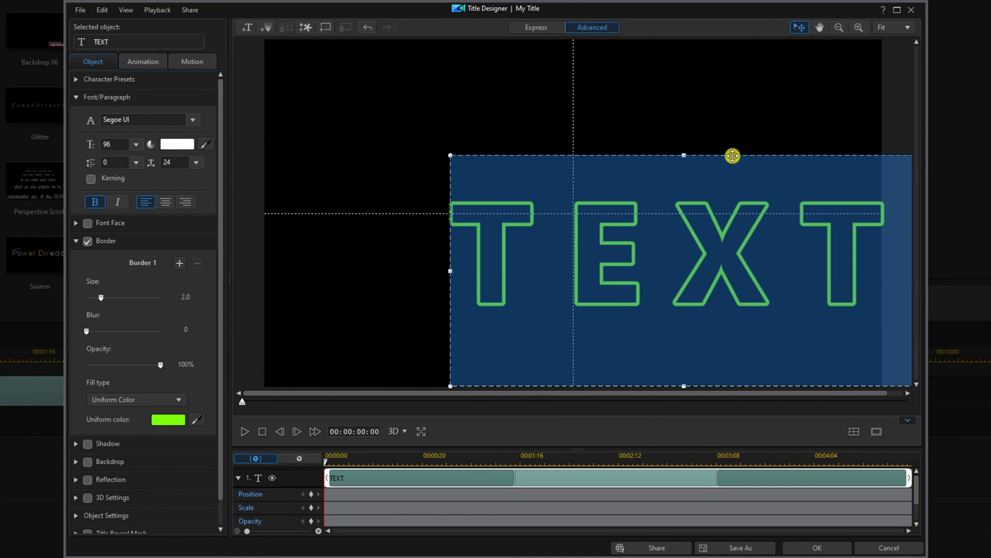
Center the title horizontally on the grid and nudge it down until the letters sit vertically centered on the horizontal grid line.
{"action": "left_click_drag", "start_coordinate": [733, 156], "coordinate": [625, 104]}
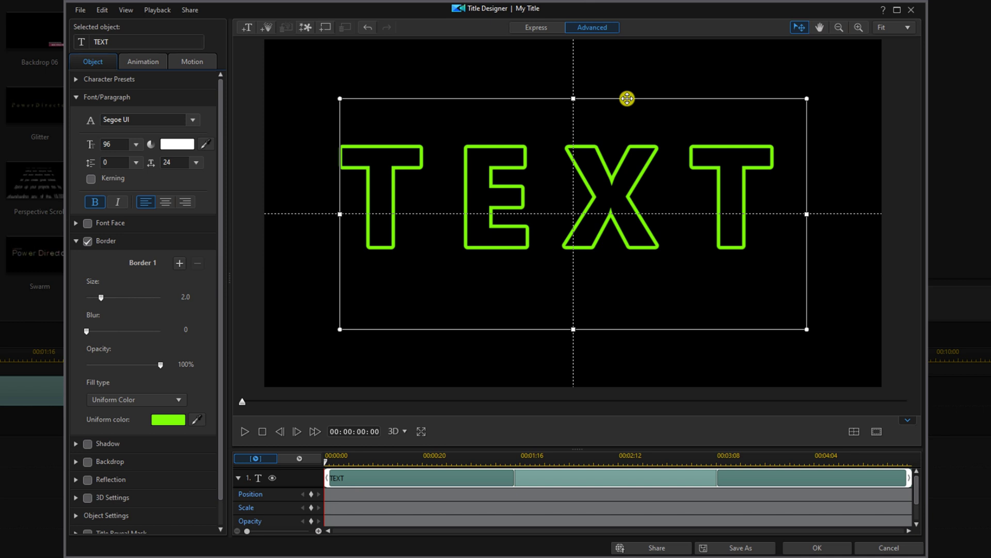
{"action": "key", "text": "Down"}
{"action": "key", "text": "Down"}
{"action": "key", "text": "Down"}
{"action": "key", "text": "Down"}
{"action": "key", "text": "Down"}
{"action": "key", "text": "Down"}
{"action": "key", "text": "Down"}
{"action": "key", "text": "Down"}
{"action": "key", "text": "Down"}
{"action": "key", "text": "Down"}
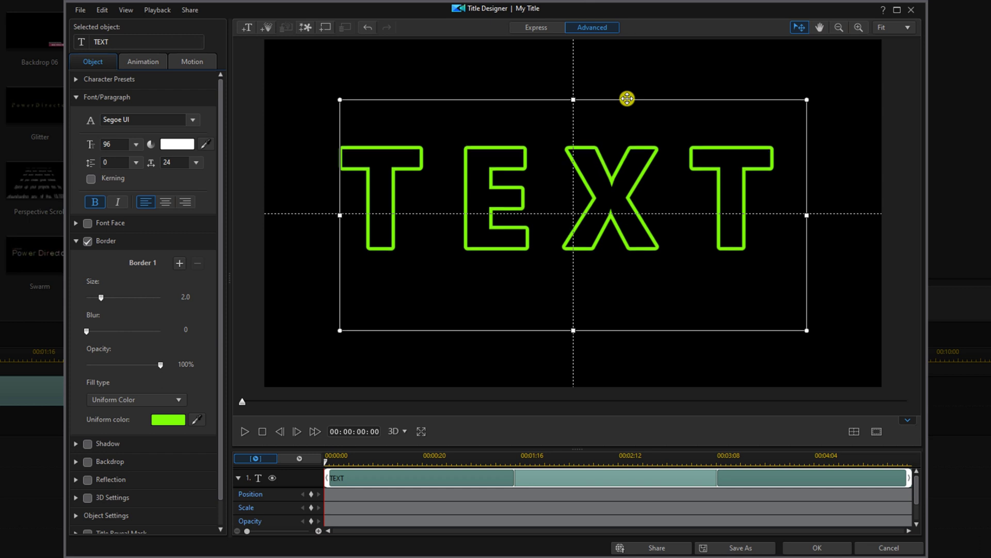
{"action": "key", "text": "Down"}
{"action": "key", "text": "Down"}
{"action": "key", "text": "Down"}
{"action": "key", "text": "Down"}
{"action": "key", "text": "Down"}
{"action": "key", "text": "Down"}
{"action": "key", "text": "Down"}
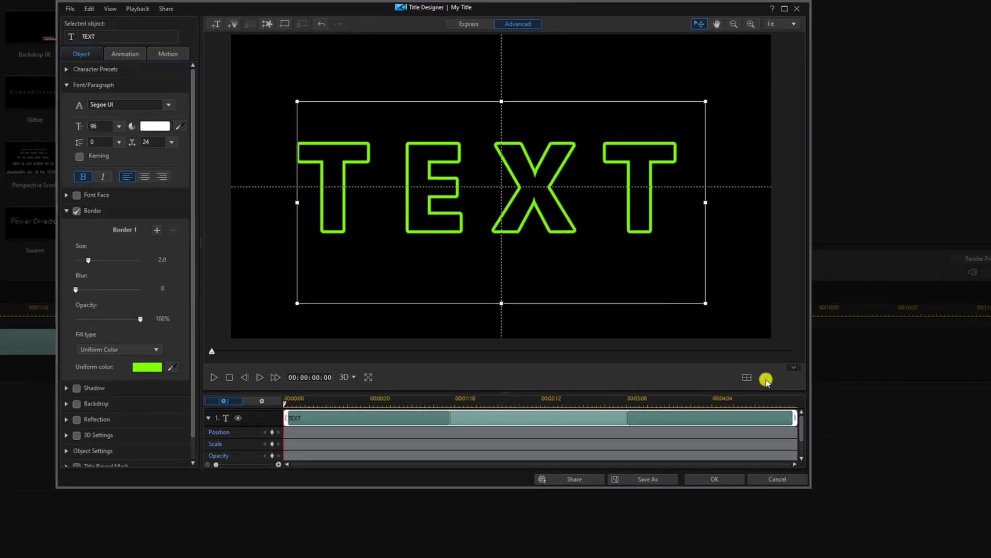
Hide the grid lines and accept the title changes, returning to the timeline.
{"action": "left_click", "coordinate": [759, 376]}
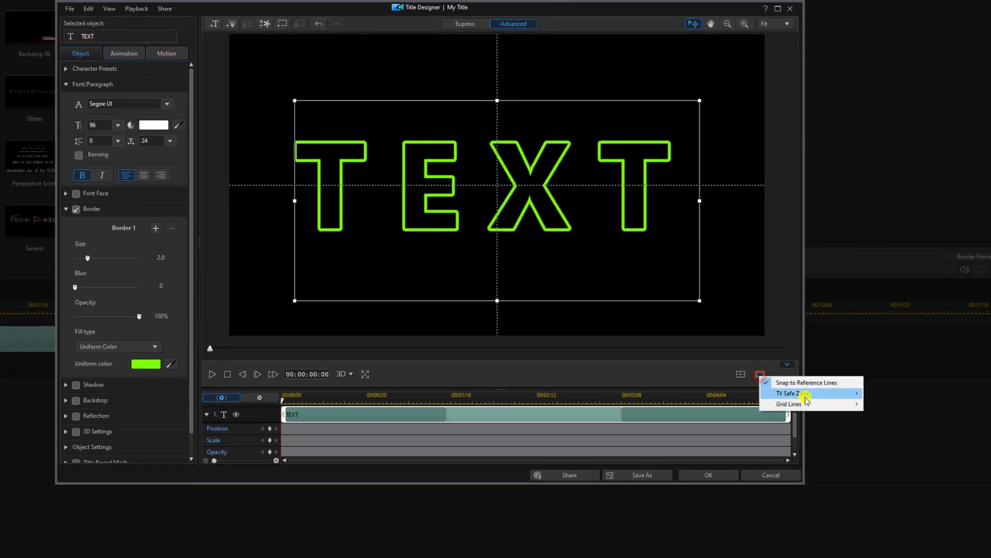
{"action": "mouse_move", "coordinate": [808, 405]}
{"action": "left_click", "coordinate": [885, 403]}
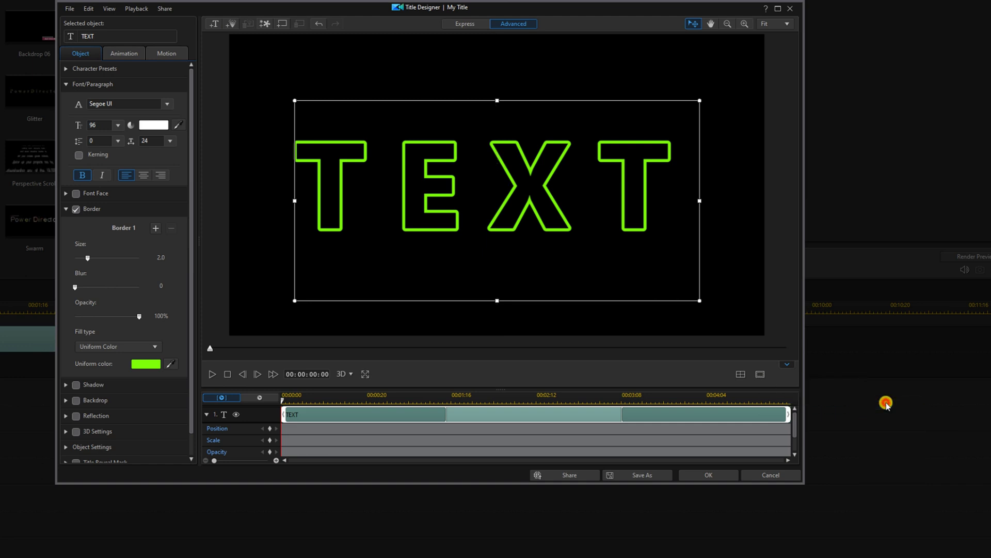
{"action": "left_click", "coordinate": [703, 474]}
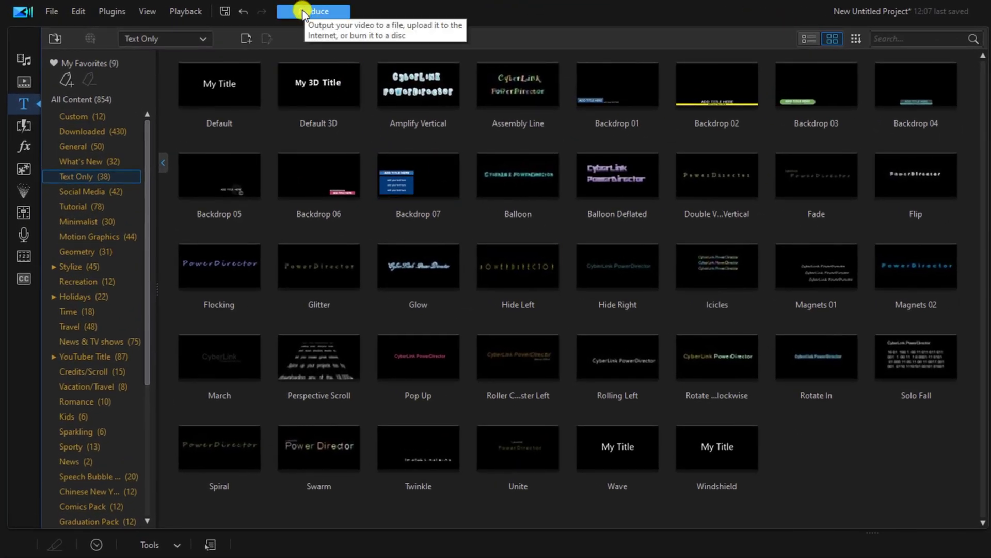
Produce the video as "Text Comp 1" in MP4 format in the Current Project\PowerDirector University folder.
{"action": "left_click", "coordinate": [303, 11]}
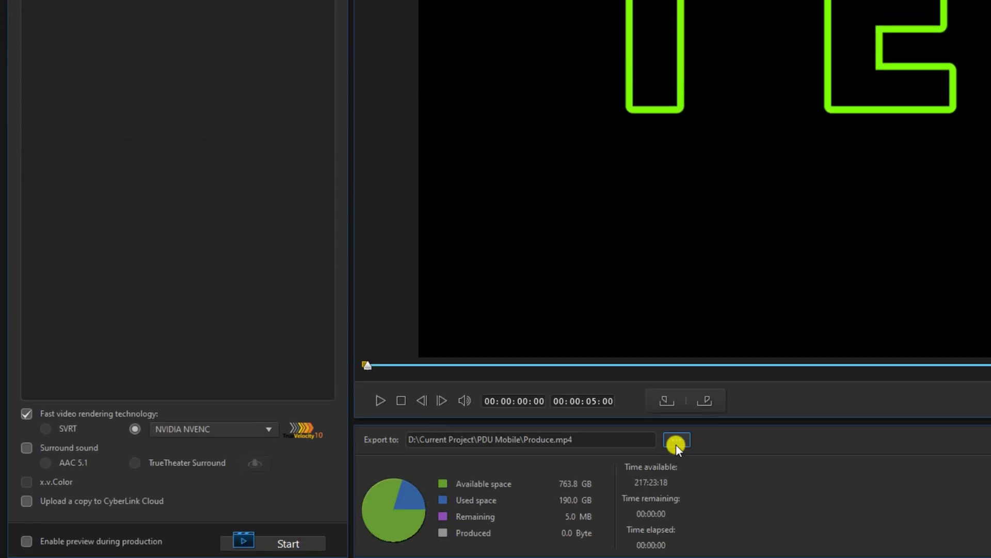
{"action": "left_click", "coordinate": [676, 444]}
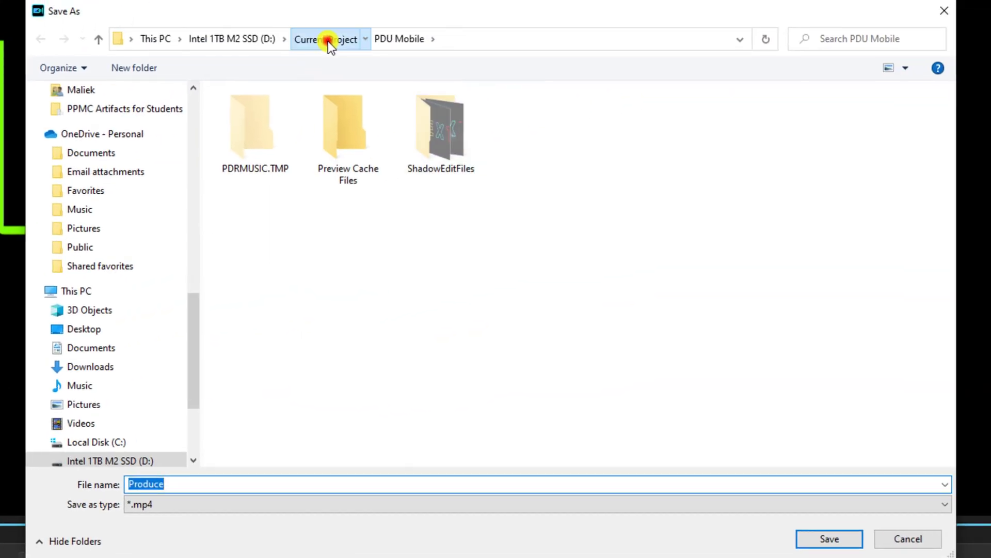
{"action": "left_click", "coordinate": [328, 39]}
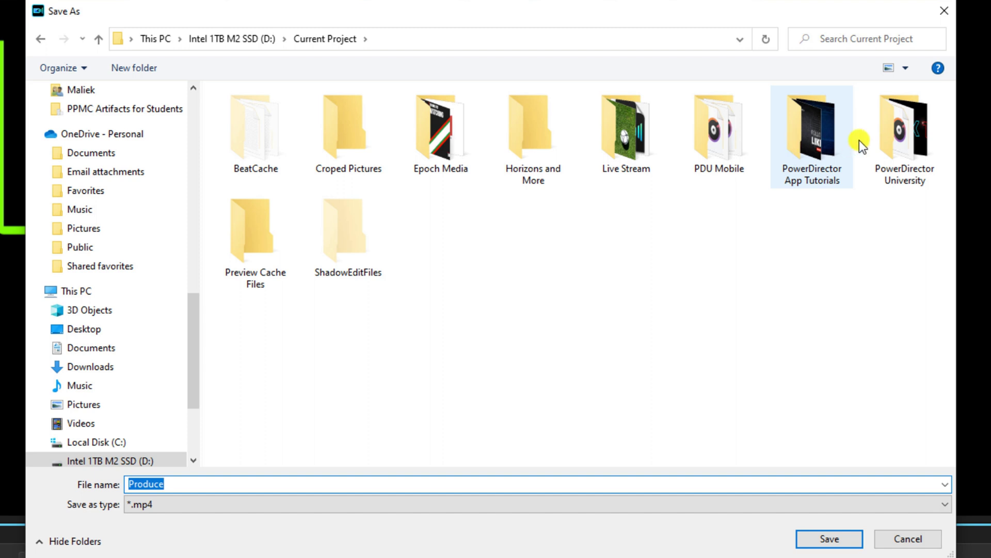
{"action": "left_click", "coordinate": [879, 138]}
{"action": "double_click", "coordinate": [879, 137]}
{"action": "double_click", "coordinate": [214, 481]}
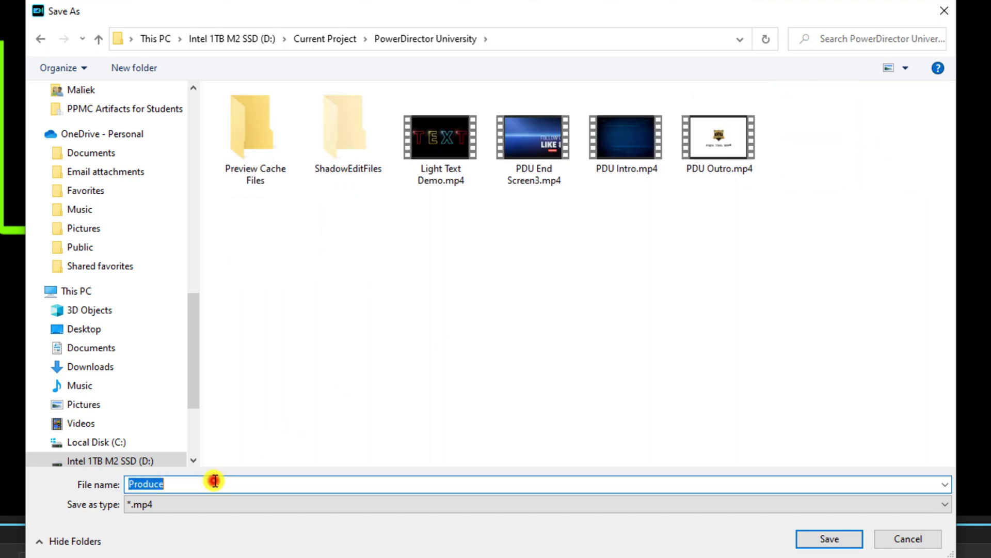
{"action": "type", "text": "Text Comp 1"}
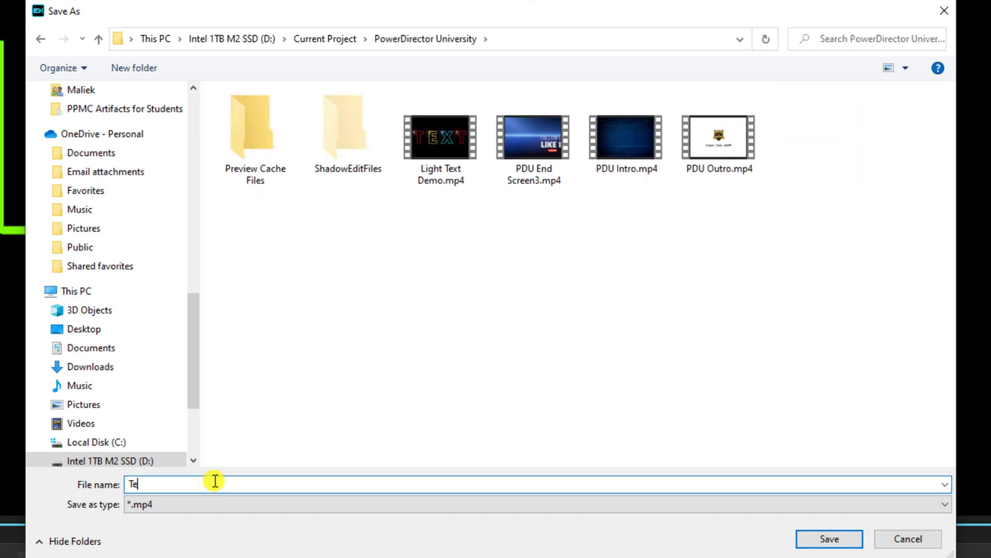
{"action": "left_click", "coordinate": [832, 541]}
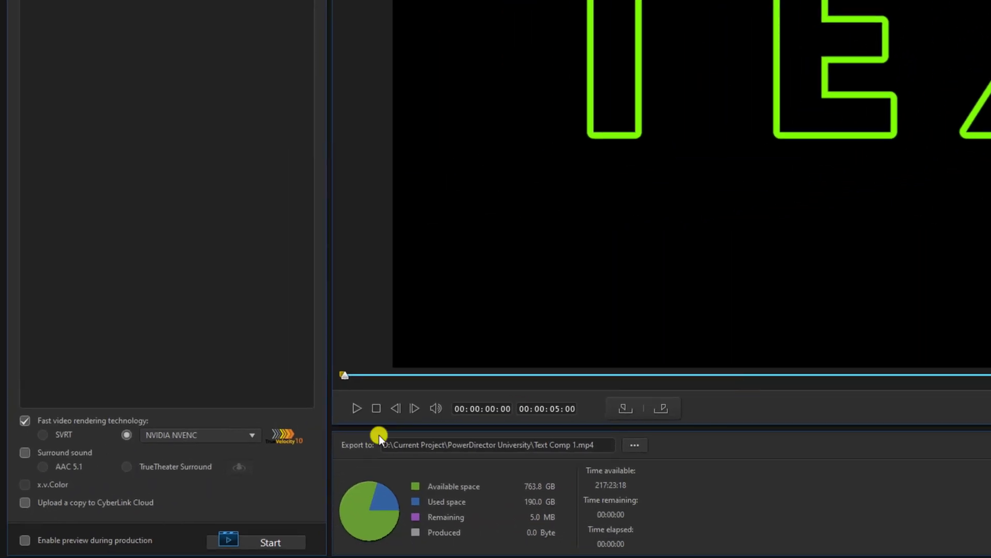
{"action": "left_click", "coordinate": [271, 542]}
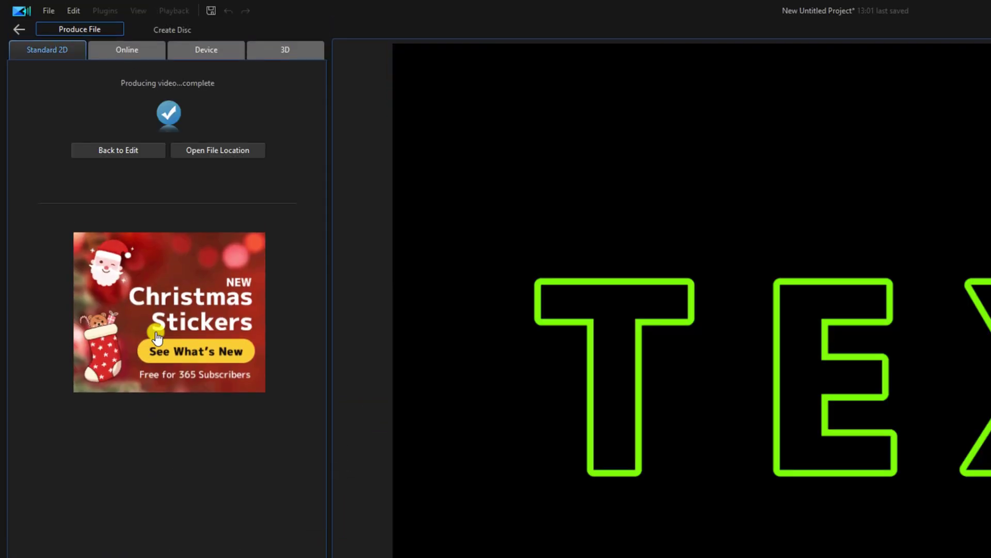
Return from production to editing and delete the TEXT title clip from track 1.
{"action": "left_click", "coordinate": [131, 148]}
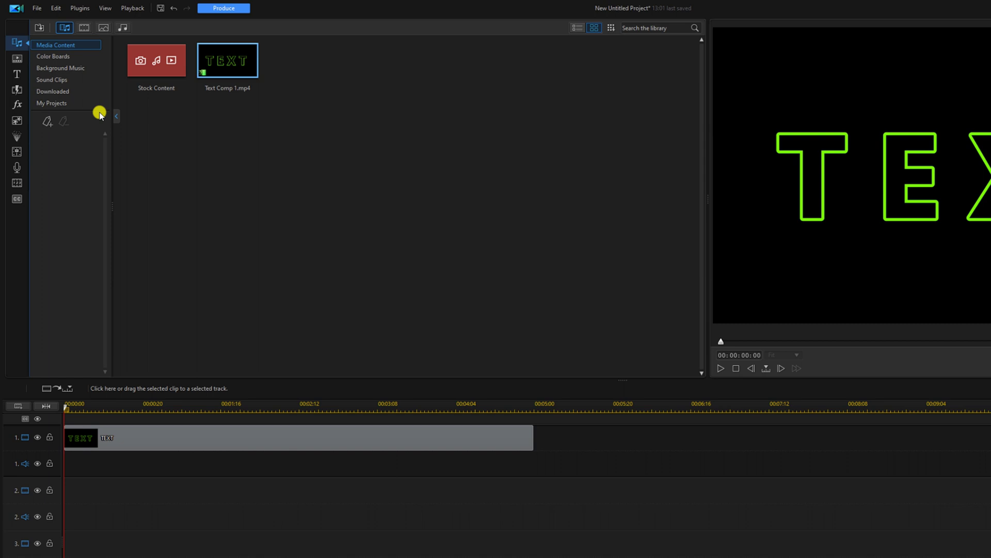
{"action": "left_click", "coordinate": [255, 442]}
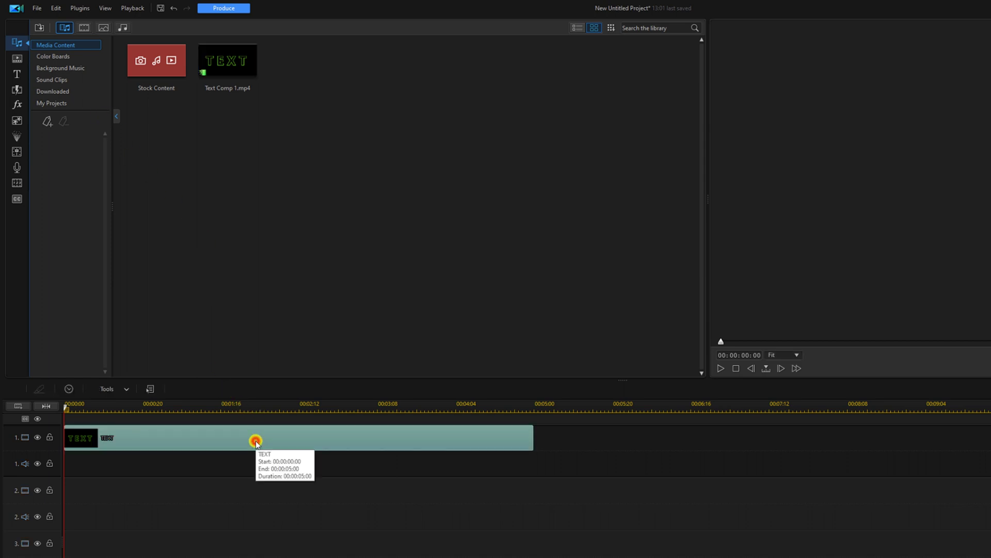
{"action": "key", "text": "Delete"}
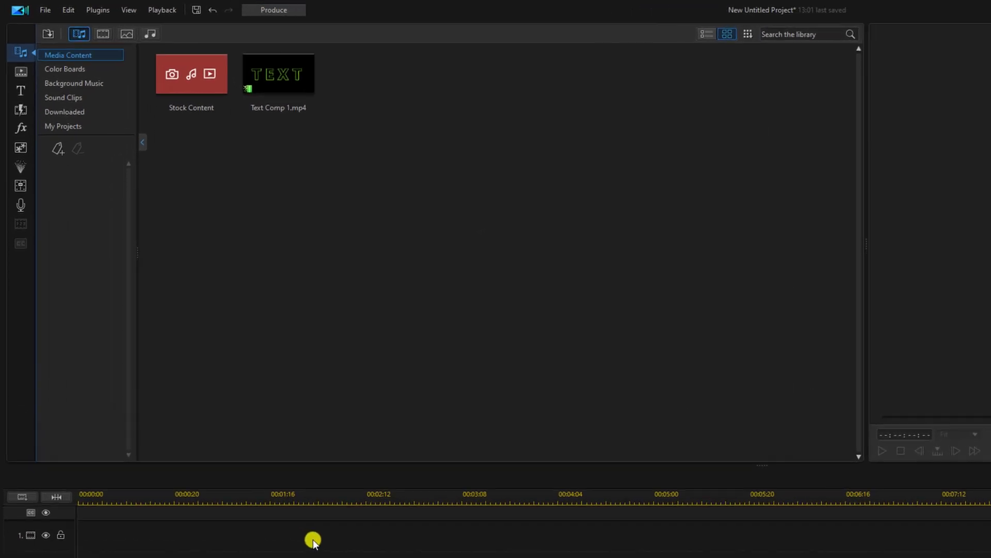
Place the Text Comp 1.mp4 clip at the start of video track 1.
{"action": "left_click", "coordinate": [308, 75]}
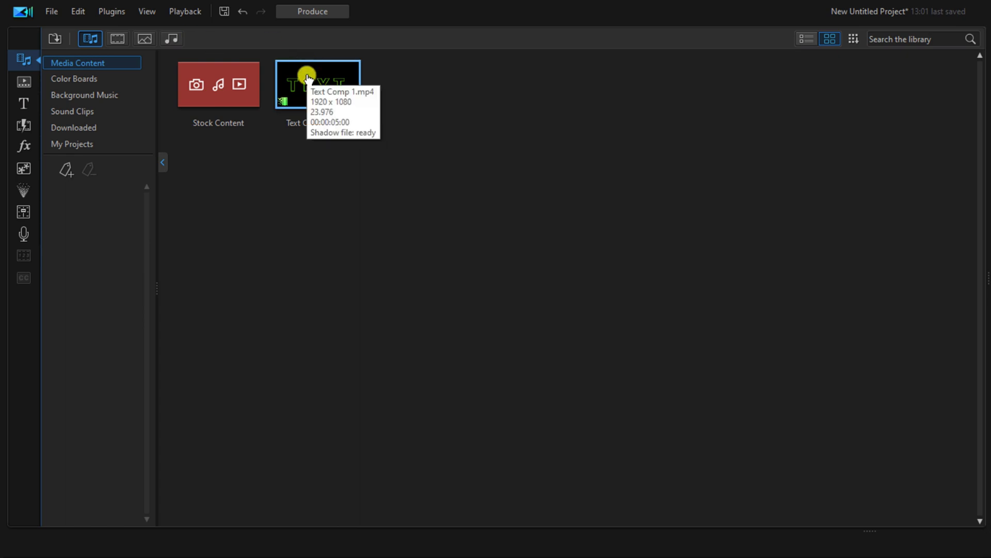
{"action": "left_click_drag", "start_coordinate": [308, 75], "coordinate": [86, 557]}
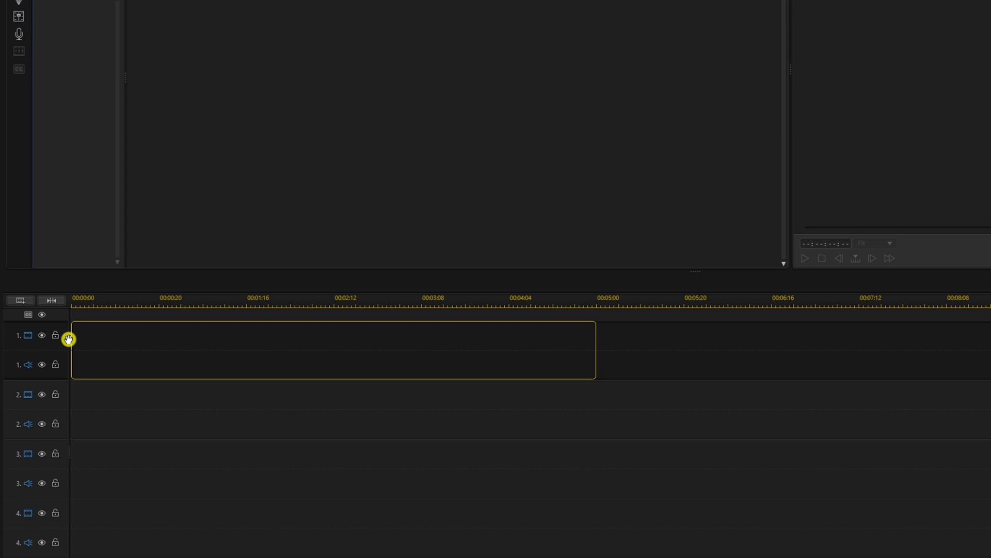
{"action": "left_click_drag", "start_coordinate": [68, 339], "coordinate": [69, 339]}
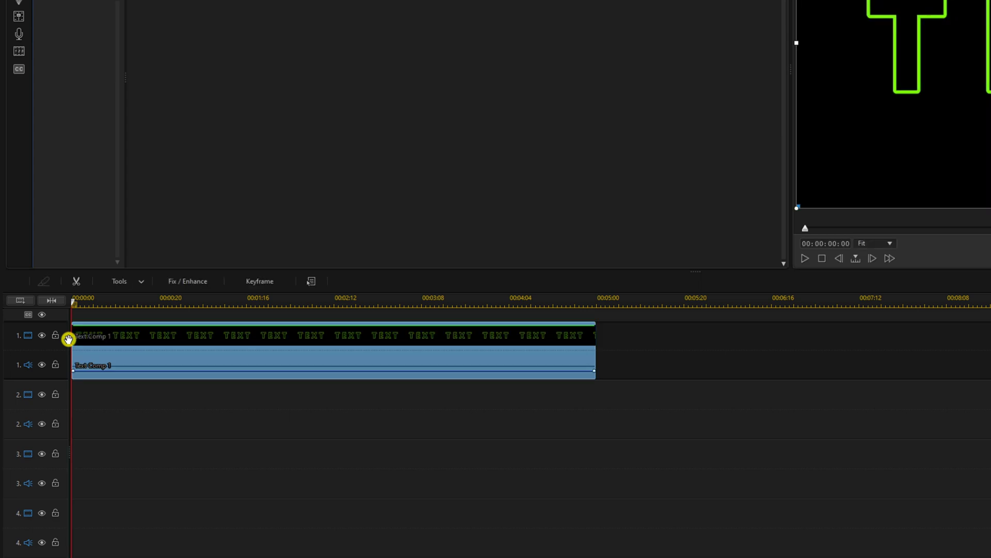
Copy the Text Comp 1 clip from track 1 and paste it at the start of track 2.
{"action": "right_click", "coordinate": [263, 342]}
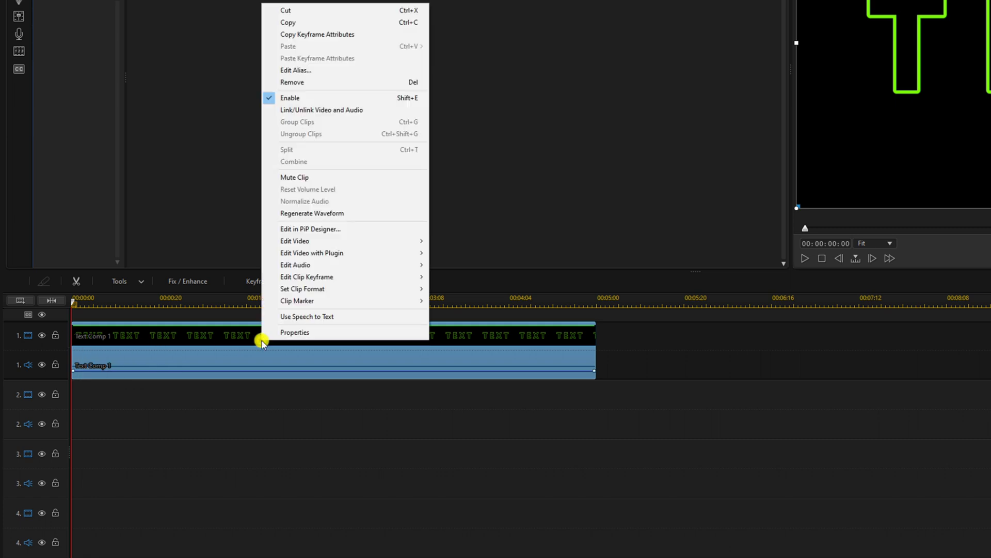
{"action": "left_click", "coordinate": [317, 24]}
{"action": "left_click", "coordinate": [132, 402]}
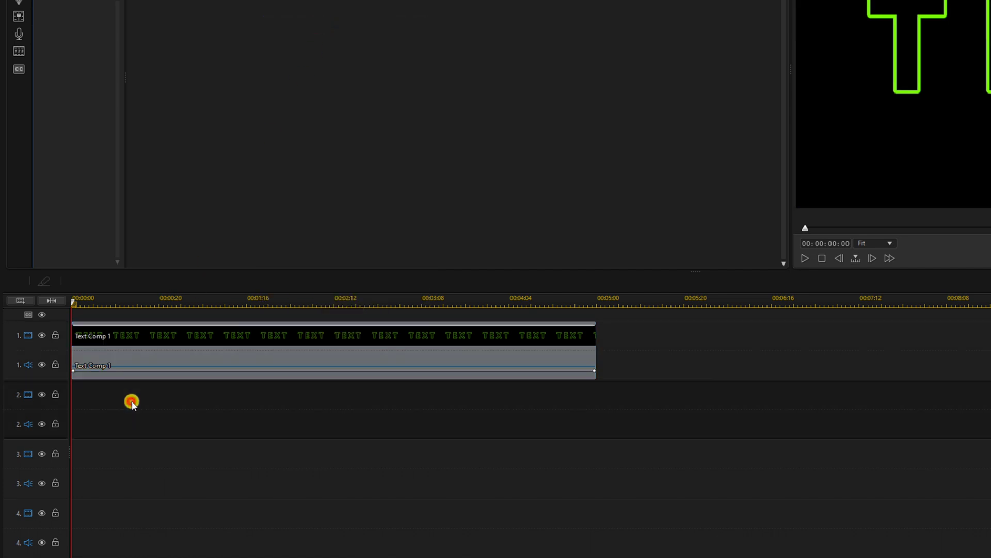
{"action": "right_click", "coordinate": [132, 402]}
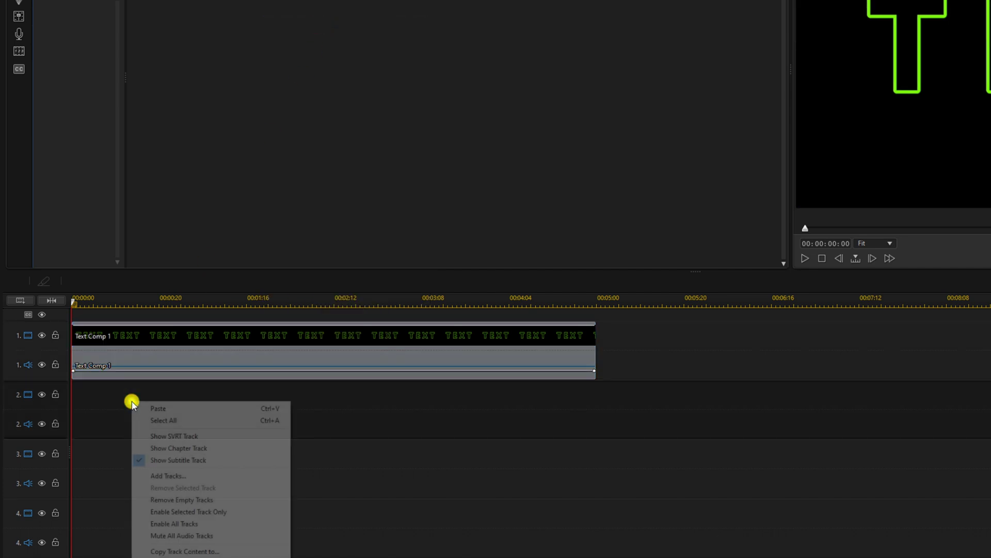
{"action": "left_click", "coordinate": [160, 407]}
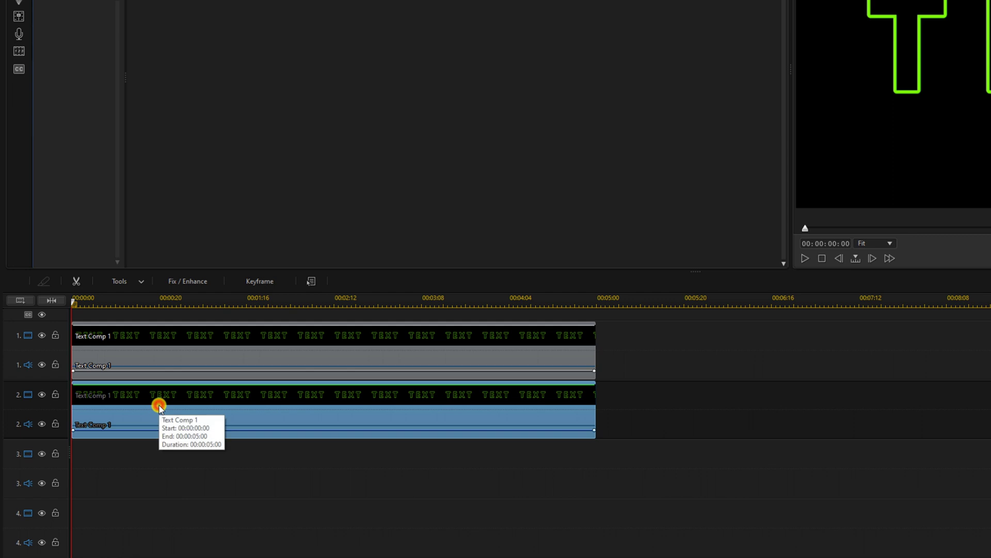
Paste further copies of the Text Comp 1 clip at the start of tracks 3 and 4.
{"action": "left_click", "coordinate": [146, 461]}
{"action": "right_click", "coordinate": [146, 461]}
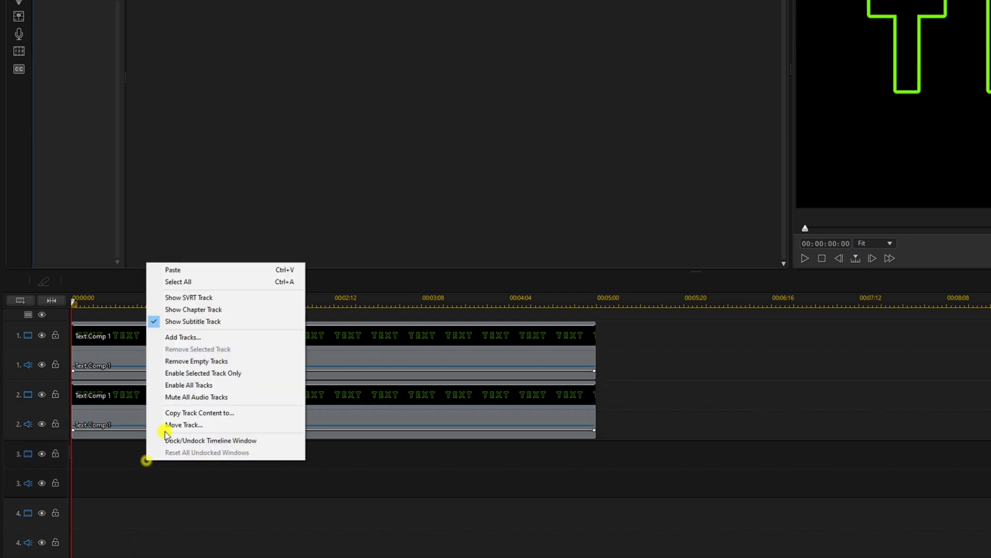
{"action": "left_click", "coordinate": [189, 270]}
{"action": "left_click", "coordinate": [141, 522]}
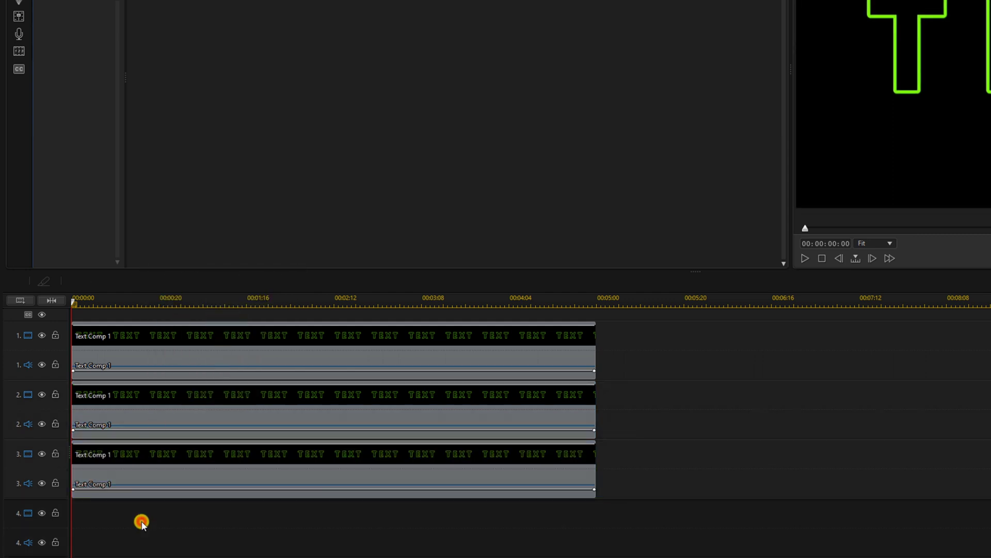
{"action": "right_click", "coordinate": [141, 523]}
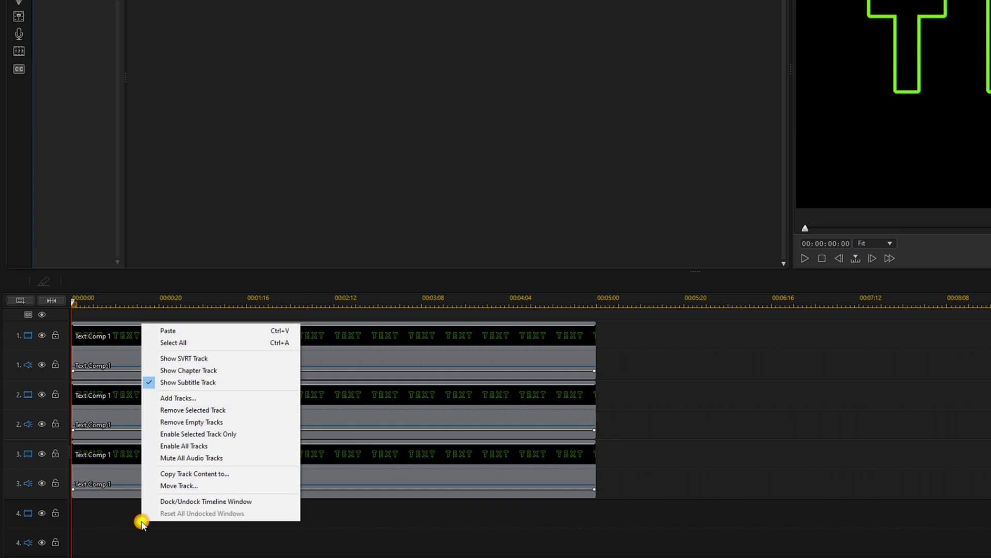
{"action": "left_click", "coordinate": [169, 331]}
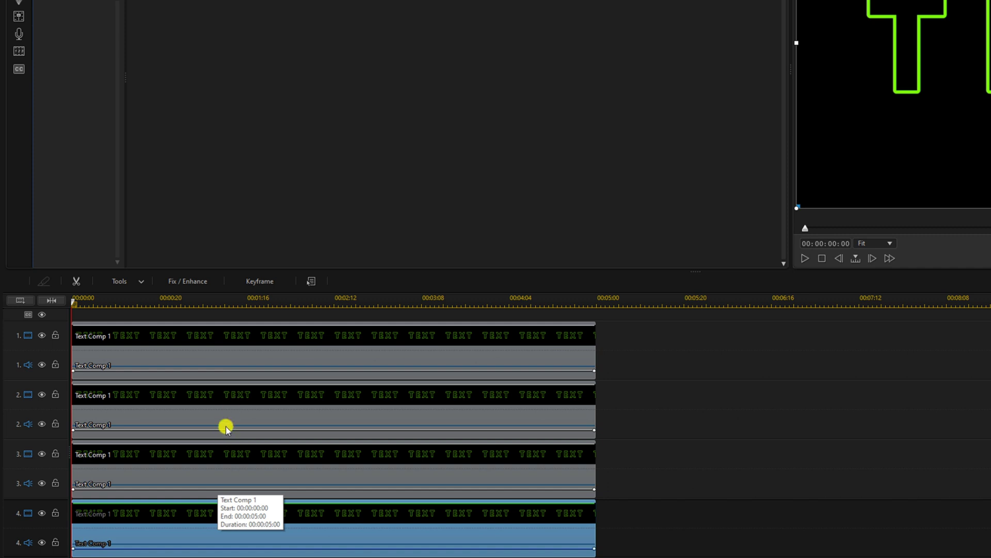
Apply a rectangular mask to the track 4 clip in Mask Designer, sized to enclose only the first letter T.
{"action": "left_click", "coordinate": [139, 282]}
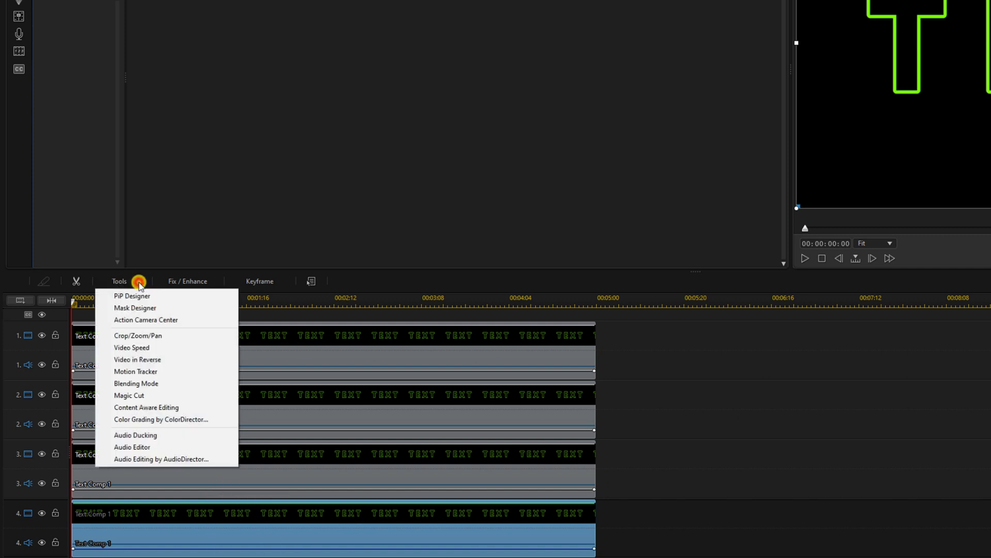
{"action": "left_click", "coordinate": [137, 308]}
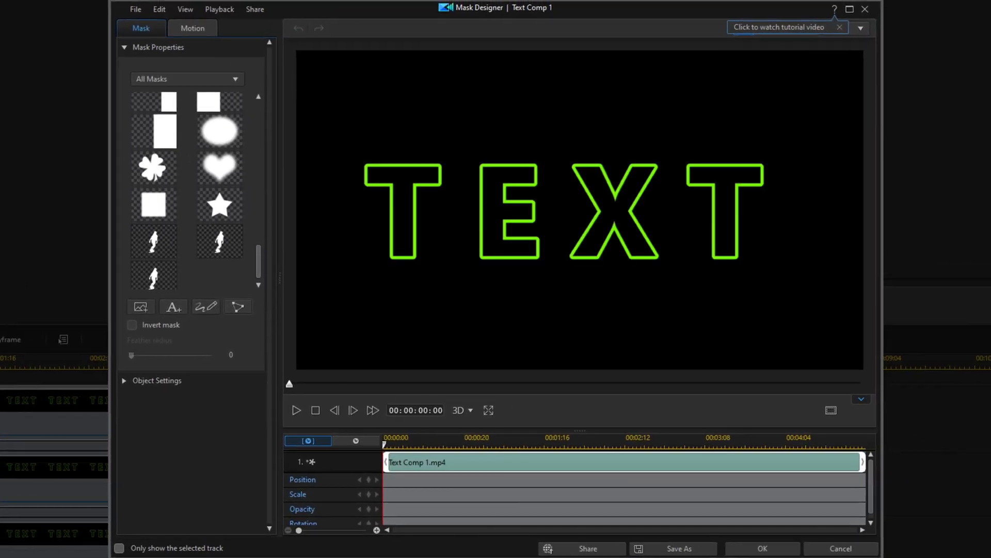
{"action": "left_click_drag", "start_coordinate": [259, 260], "coordinate": [271, 79]}
{"action": "left_click", "coordinate": [216, 146]}
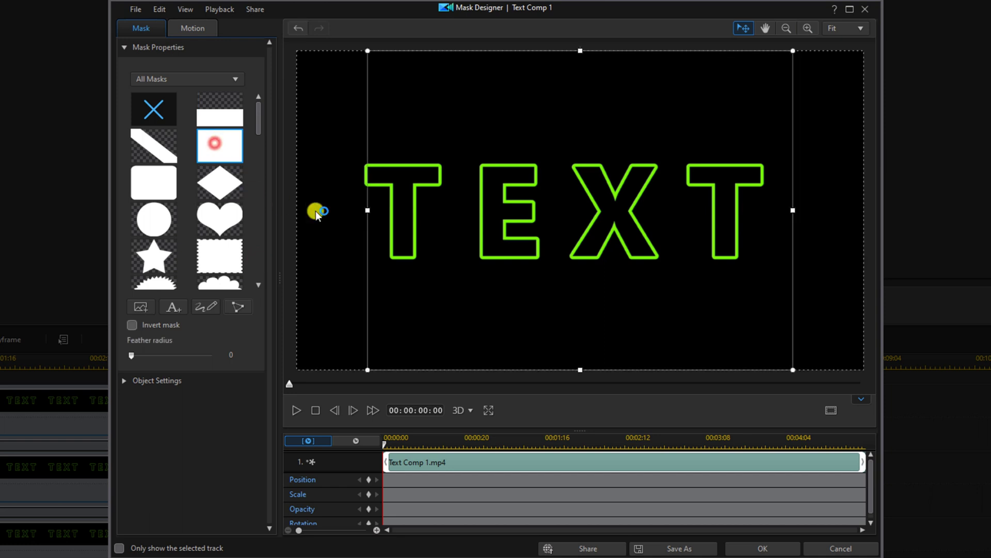
{"action": "left_click_drag", "start_coordinate": [366, 212], "coordinate": [338, 212]}
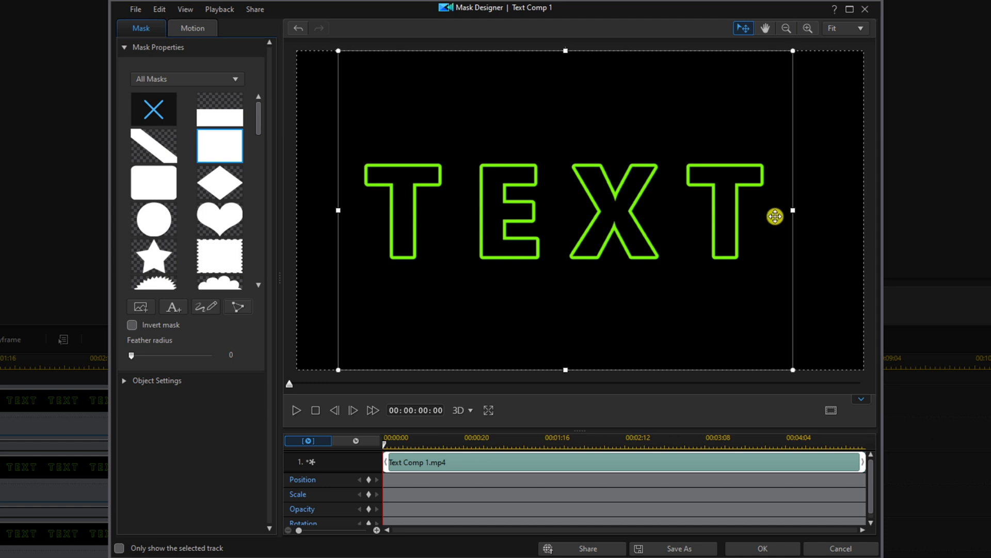
{"action": "left_click_drag", "start_coordinate": [792, 211], "coordinate": [464, 250]}
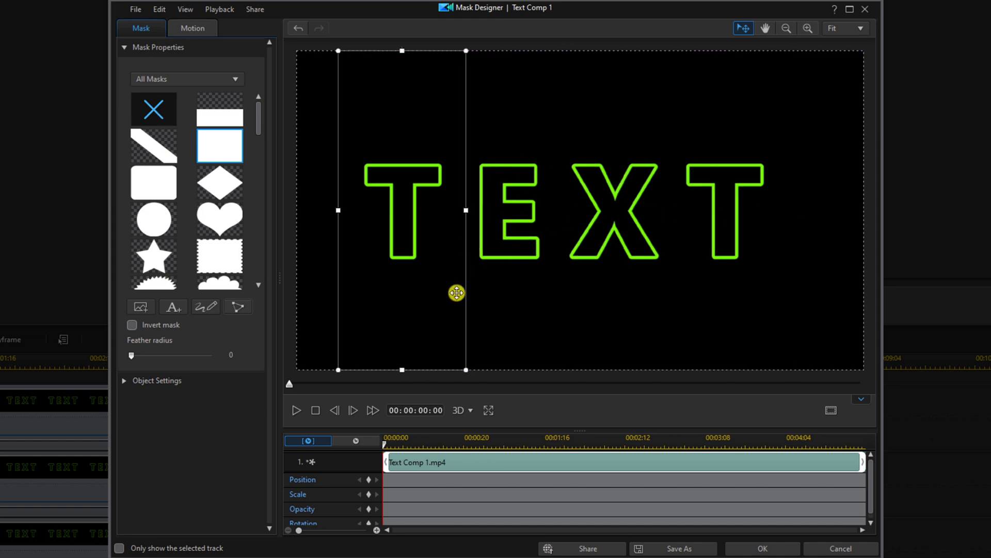
{"action": "left_click", "coordinate": [756, 550]}
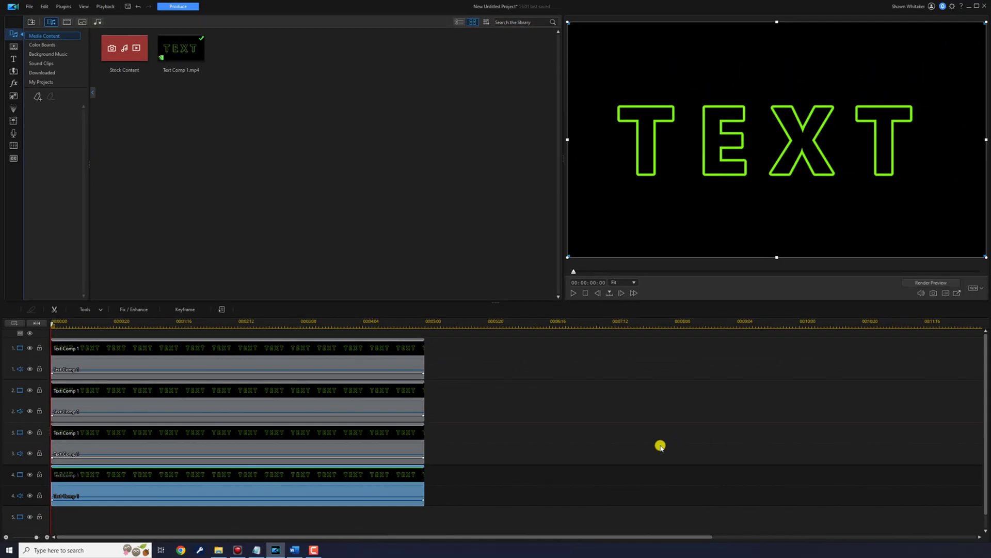
Apply a rectangular mask to the track 3 clip, narrowed from both sides to enclose only the letter E.
{"action": "left_click", "coordinate": [198, 442]}
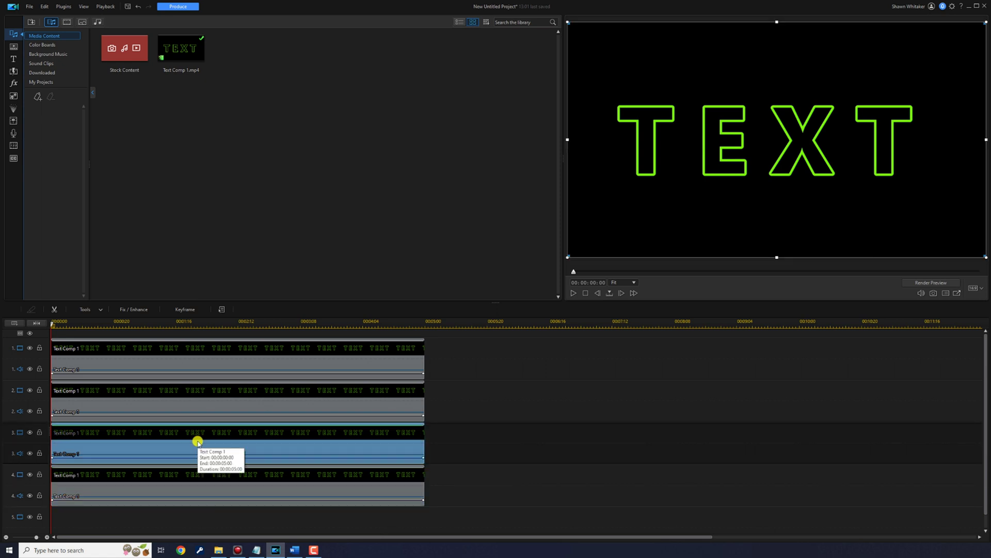
{"action": "left_click", "coordinate": [85, 309]}
{"action": "left_click", "coordinate": [99, 325]}
{"action": "left_click_drag", "start_coordinate": [457, 224], "coordinate": [473, 225]}
{"action": "left_click_drag", "start_coordinate": [684, 226], "coordinate": [538, 226]}
{"action": "left_click", "coordinate": [665, 441]}
Apply a rectangular mask to the track 2 clip, narrowed from both sides to enclose only the letter X.
{"action": "left_click", "coordinate": [100, 308]}
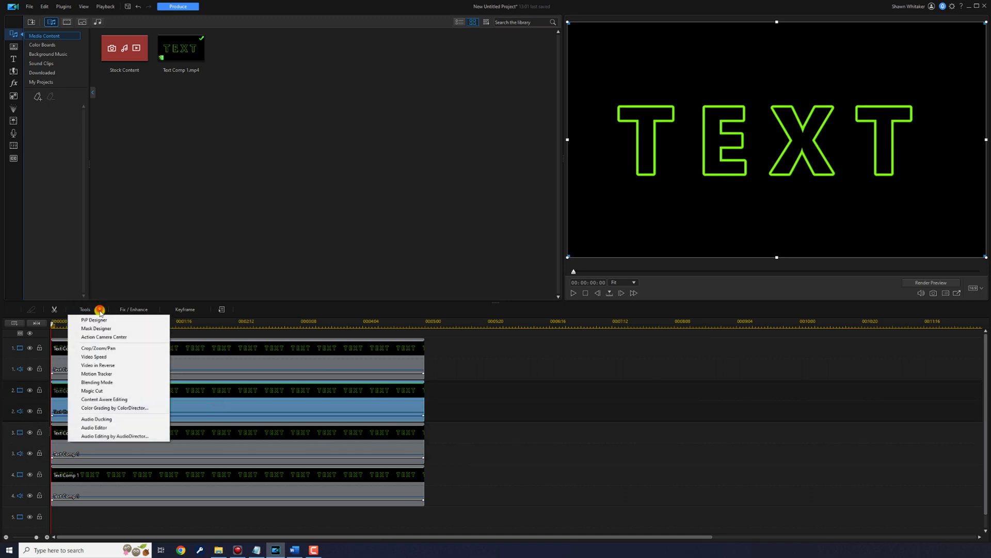
{"action": "left_click", "coordinate": [96, 329]}
{"action": "left_click_drag", "start_coordinate": [412, 225], "coordinate": [534, 238]}
{"action": "left_click_drag", "start_coordinate": [684, 227], "coordinate": [613, 228]}
{"action": "left_click", "coordinate": [665, 441]}
Apply a rectangular mask to the track 1 clip, narrowed from both sides to enclose only the last letter T.
{"action": "left_click", "coordinate": [182, 355]}
{"action": "left_click", "coordinate": [99, 308]}
{"action": "left_click", "coordinate": [96, 326]}
{"action": "left_click", "coordinate": [320, 188]}
{"action": "left_click_drag", "start_coordinate": [414, 225], "coordinate": [608, 241]}
{"action": "left_click_drag", "start_coordinate": [683, 227], "coordinate": [677, 228]}
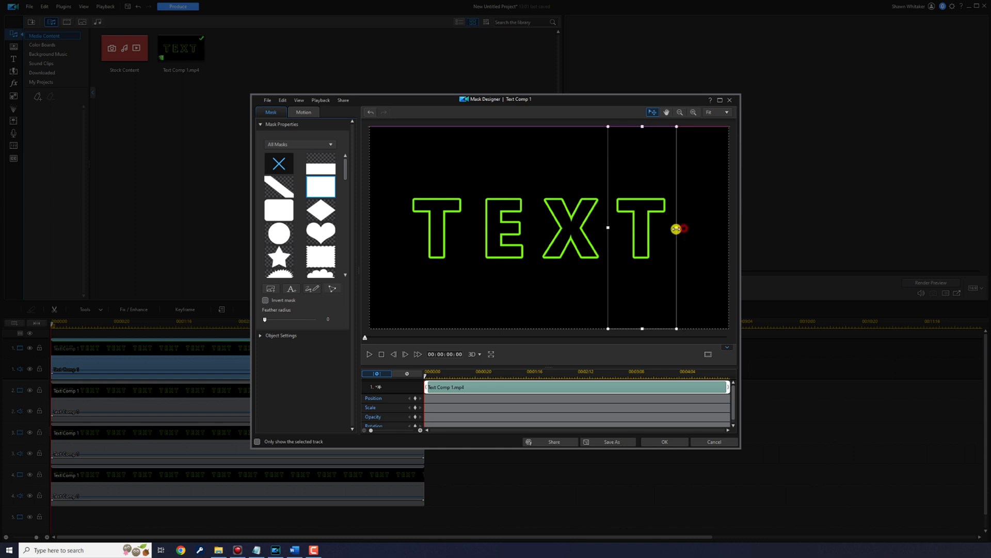
{"action": "left_click", "coordinate": [665, 442]}
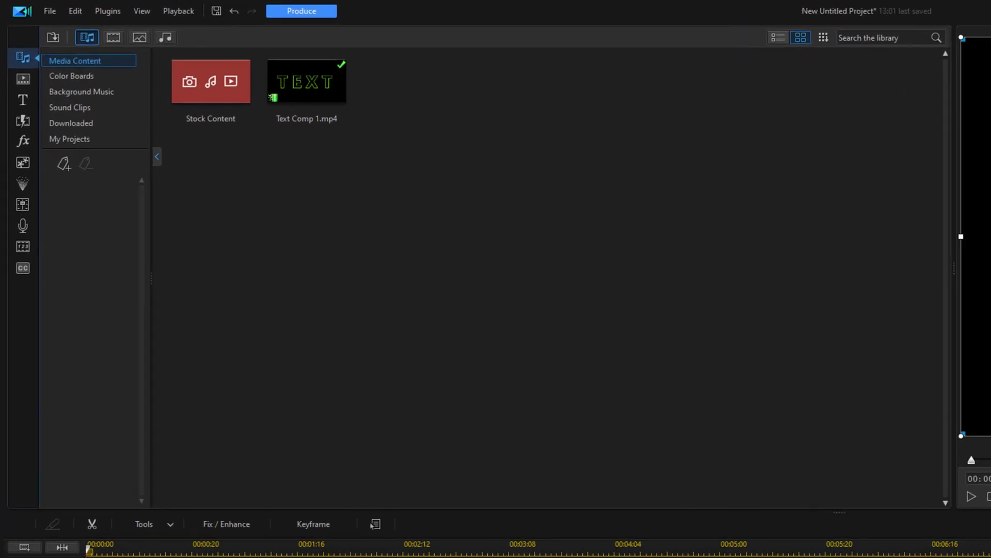
Open Paint Designer and set the pen width to 20.
{"action": "left_click", "coordinate": [116, 11]}
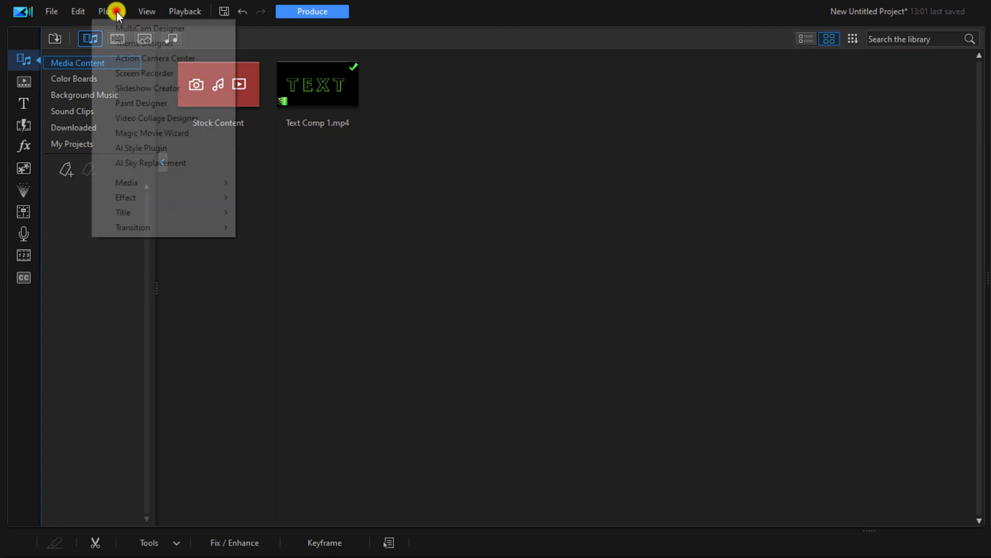
{"action": "left_click", "coordinate": [131, 102]}
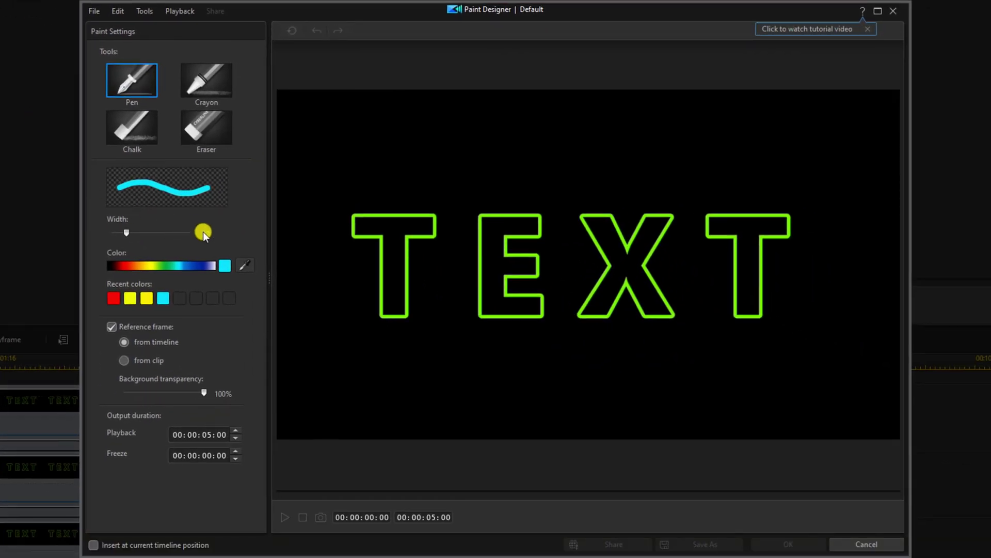
{"action": "left_click", "coordinate": [212, 234]}
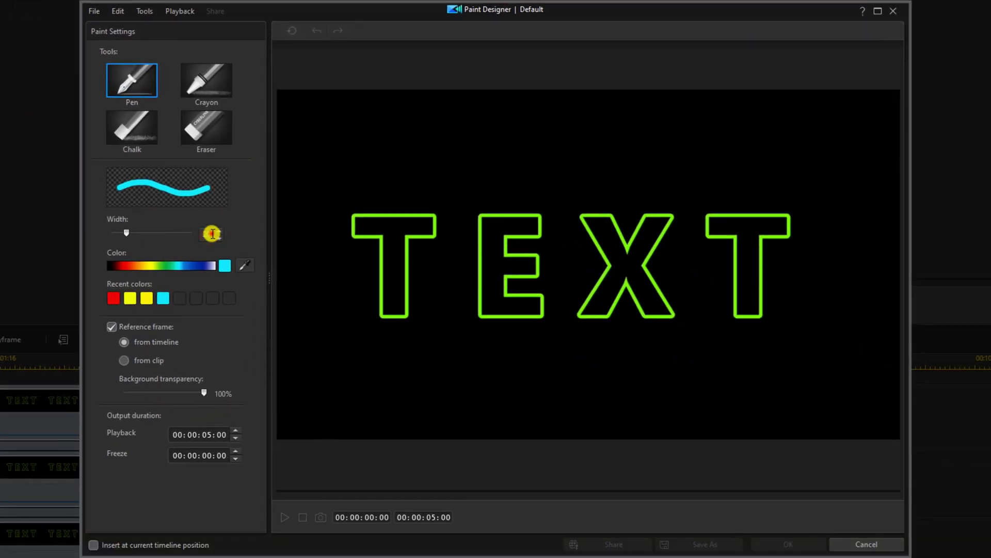
{"action": "left_click", "coordinate": [221, 237]}
{"action": "key", "text": "Return"}
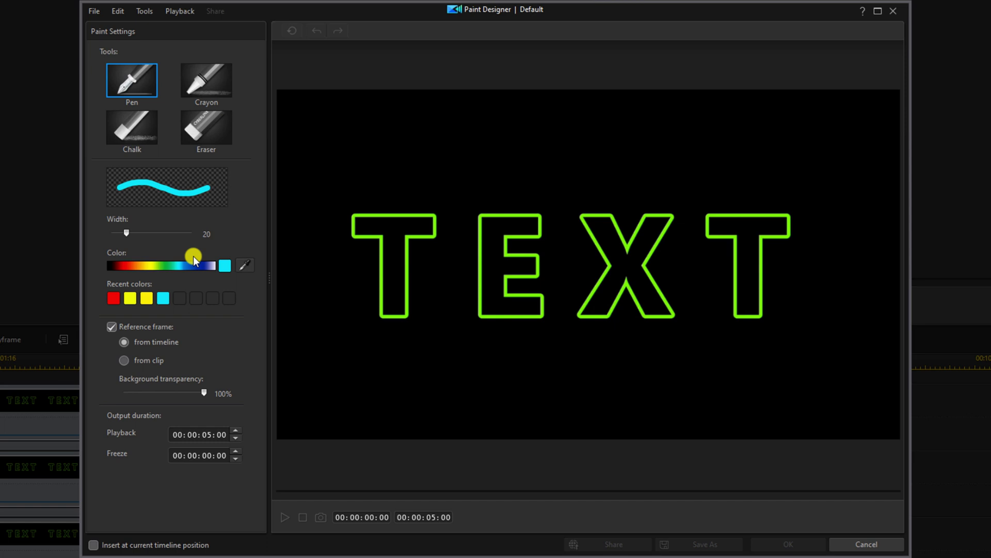
Set the pen color to the red from the recent colors.
{"action": "left_click", "coordinate": [228, 267]}
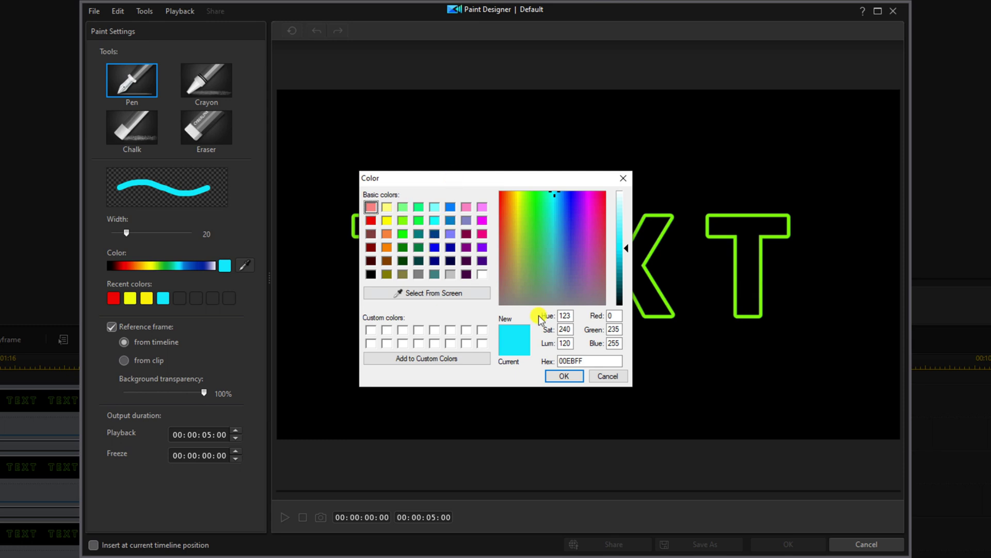
{"action": "left_click", "coordinate": [600, 377]}
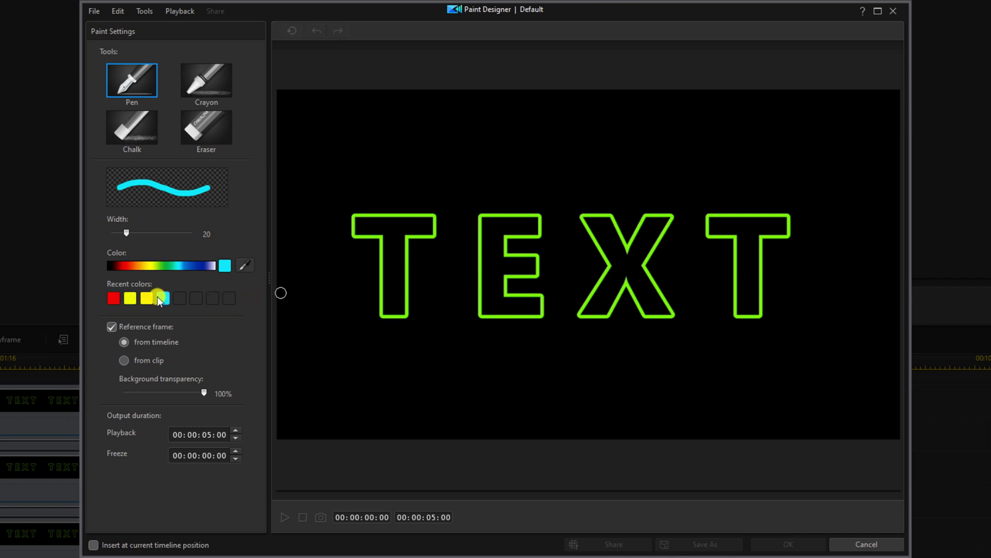
{"action": "left_click", "coordinate": [112, 296]}
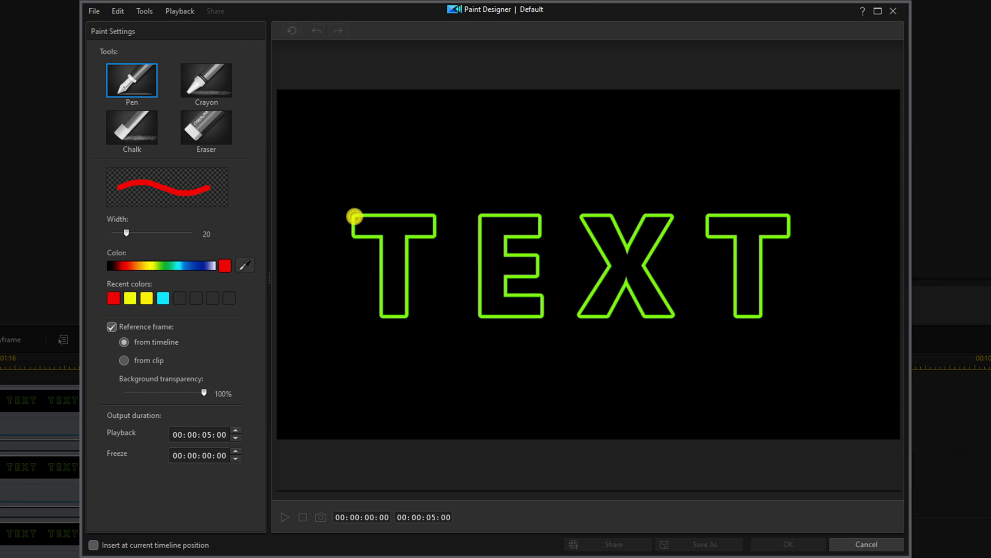
Trace the full outline of the first letter T with the pen and save the drawing as custom template T1.
{"action": "mouse_move", "coordinate": [354, 216]}
{"action": "left_mouse_down"}
{"action": "mouse_move", "coordinate": [428, 214]}
{"action": "mouse_move", "coordinate": [433, 225]}
{"action": "mouse_move", "coordinate": [431, 236]}
{"action": "mouse_move", "coordinate": [406, 242]}
{"action": "mouse_move", "coordinate": [408, 318]}
{"action": "mouse_move", "coordinate": [381, 315]}
{"action": "mouse_move", "coordinate": [379, 238]}
{"action": "mouse_move", "coordinate": [356, 237]}
{"action": "mouse_move", "coordinate": [353, 216]}
{"action": "left_mouse_up"}
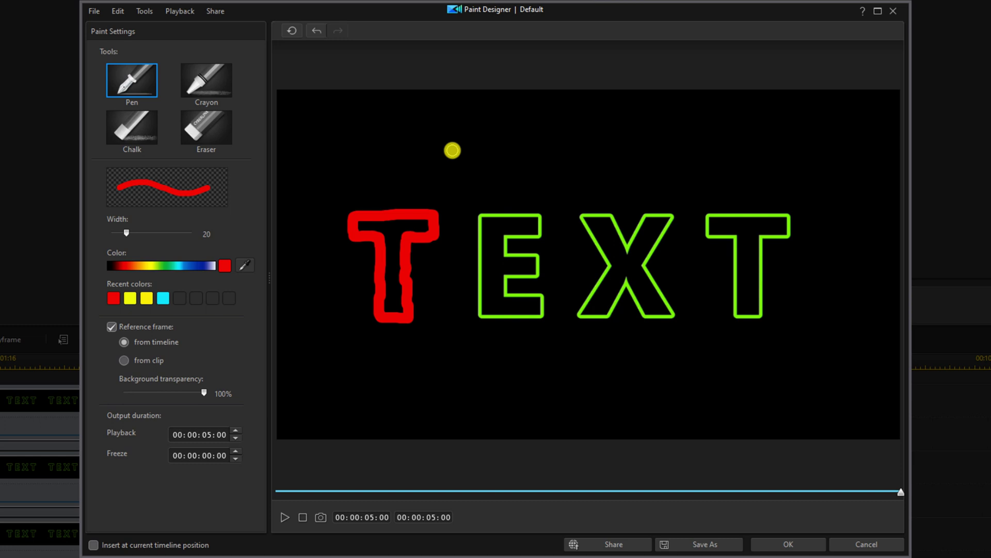
{"action": "left_click", "coordinate": [786, 546]}
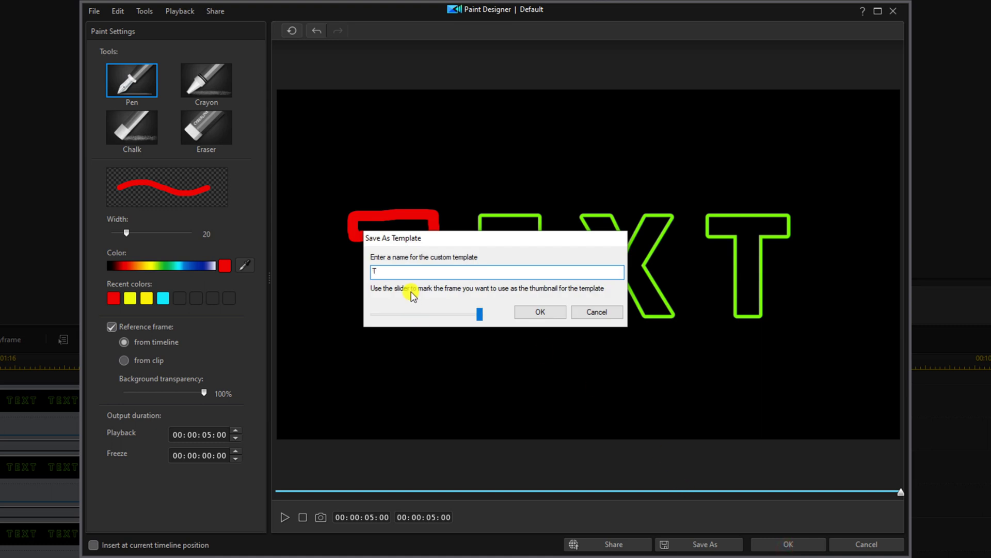
{"action": "left_click", "coordinate": [540, 313]}
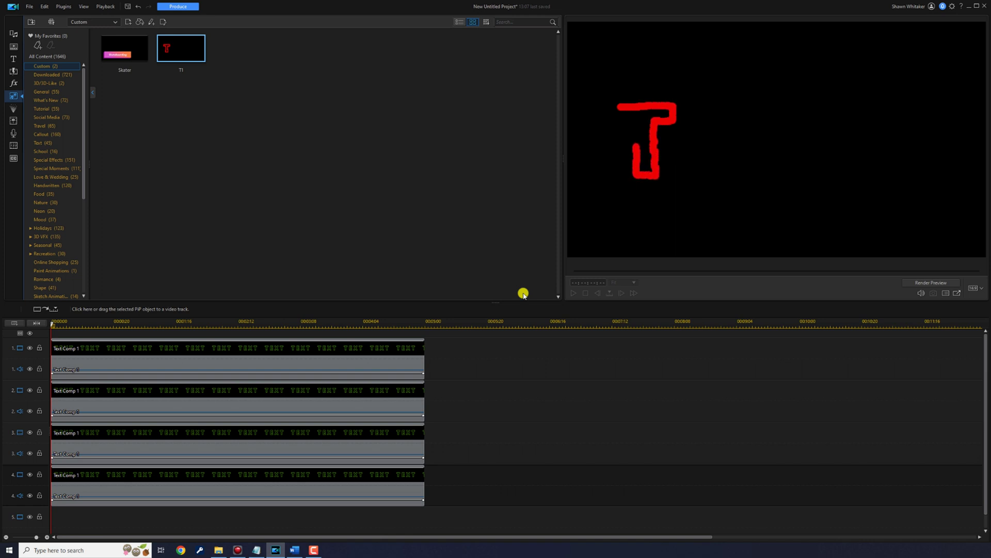
Select the track 3 clip and hide video tracks 1, 2 and 4 so only the letter E shows.
{"action": "left_click", "coordinate": [204, 445]}
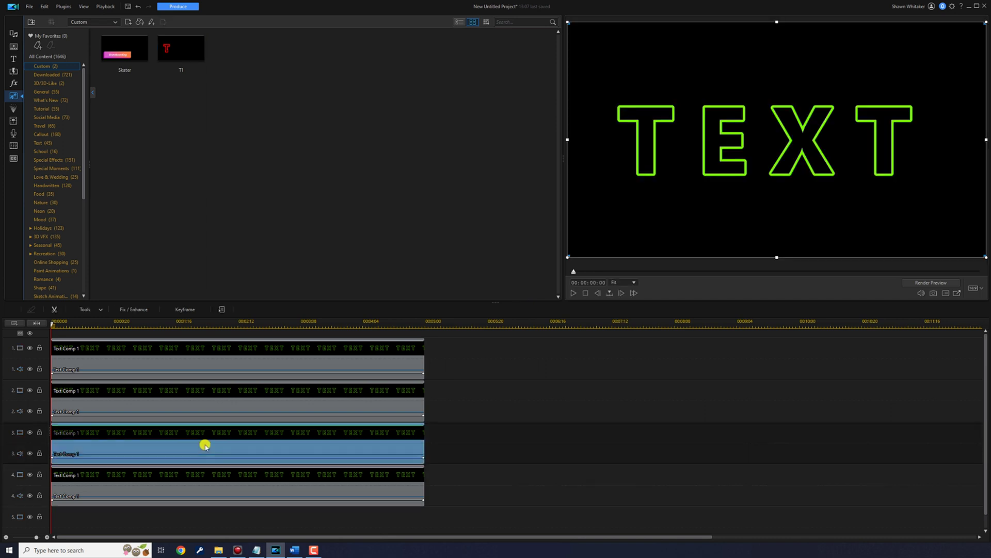
{"action": "left_click", "coordinate": [29, 390]}
{"action": "left_click", "coordinate": [29, 349]}
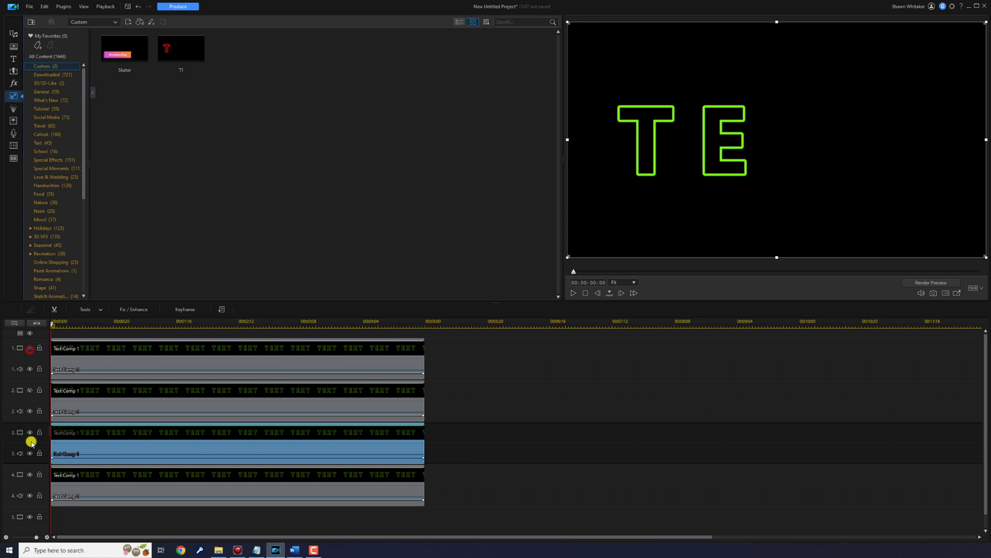
{"action": "left_click", "coordinate": [28, 475]}
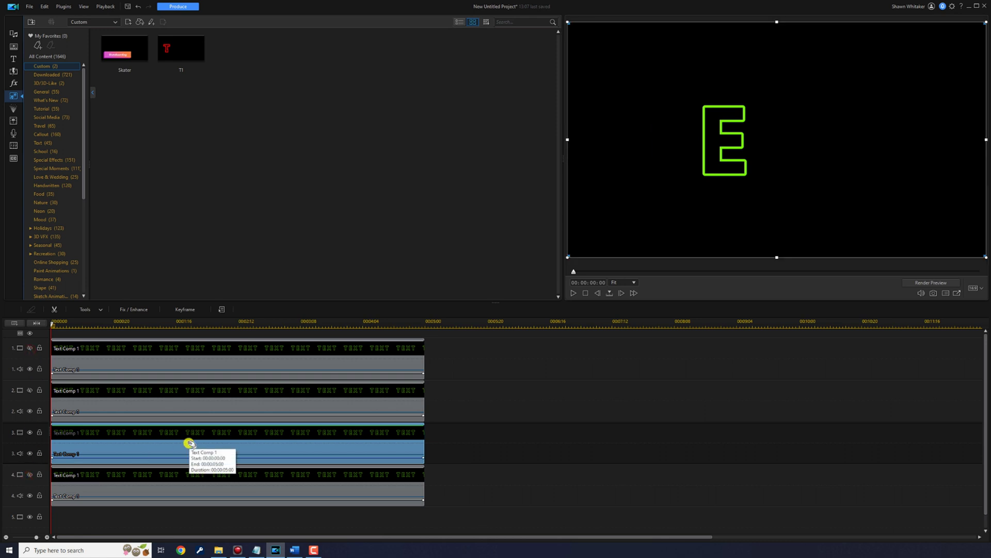
Trace the letter E in yellow and the letter X in cyan with the Paint Designer pen, saving them as E1 and X1.
{"action": "left_click", "coordinate": [152, 22]}
{"action": "left_click", "coordinate": [264, 283]}
{"action": "mouse_move", "coordinate": [486, 231]}
{"action": "left_mouse_down"}
{"action": "mouse_move", "coordinate": [523, 240]}
{"action": "mouse_move", "coordinate": [503, 248]}
{"action": "mouse_move", "coordinate": [521, 257]}
{"action": "mouse_move", "coordinate": [504, 270]}
{"action": "mouse_move", "coordinate": [522, 281]}
{"action": "mouse_move", "coordinate": [511, 294]}
{"action": "mouse_move", "coordinate": [485, 284]}
{"action": "mouse_move", "coordinate": [485, 238]}
{"action": "left_mouse_up"}
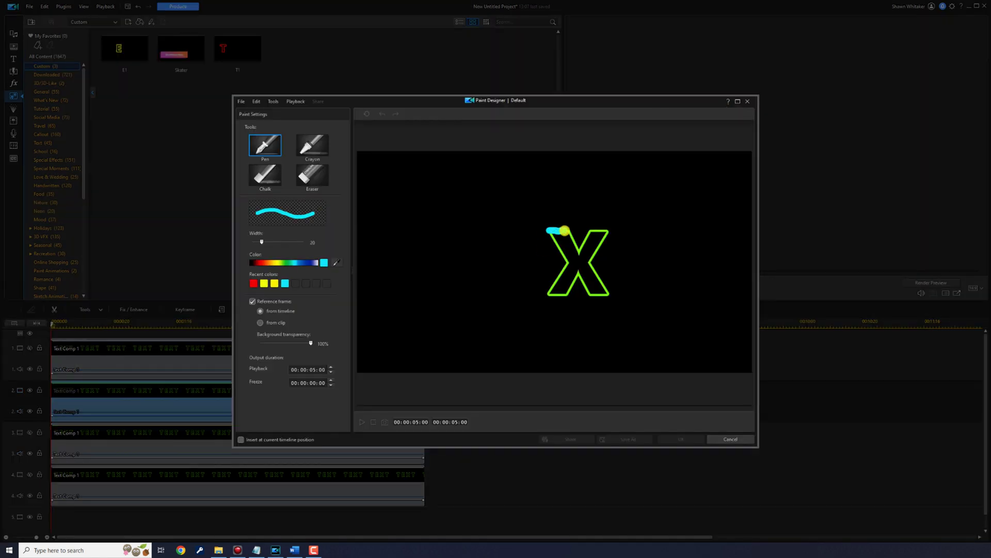
{"action": "mouse_move", "coordinate": [566, 228]}
{"action": "left_mouse_down"}
{"action": "mouse_move", "coordinate": [604, 244]}
{"action": "mouse_move", "coordinate": [605, 298]}
{"action": "mouse_move", "coordinate": [564, 295]}
{"action": "mouse_move", "coordinate": [549, 230]}
{"action": "left_mouse_up"}
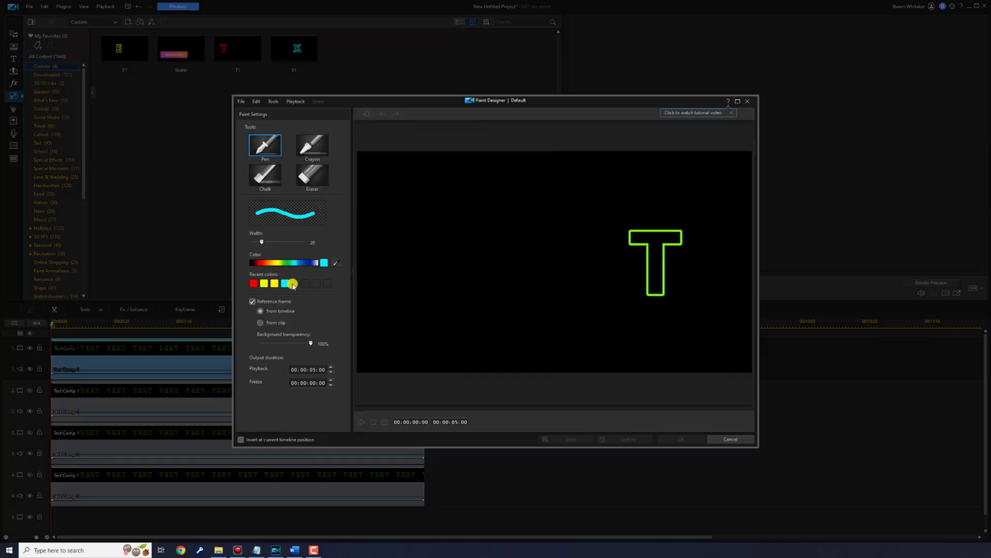
Trace the outline of the last letter T in red and save the drawing as custom template T2.
{"action": "mouse_move", "coordinate": [630, 230]}
{"action": "left_mouse_down"}
{"action": "mouse_move", "coordinate": [677, 232]}
{"action": "mouse_move", "coordinate": [660, 294]}
{"action": "mouse_move", "coordinate": [647, 246]}
{"action": "mouse_move", "coordinate": [629, 230]}
{"action": "left_mouse_up"}
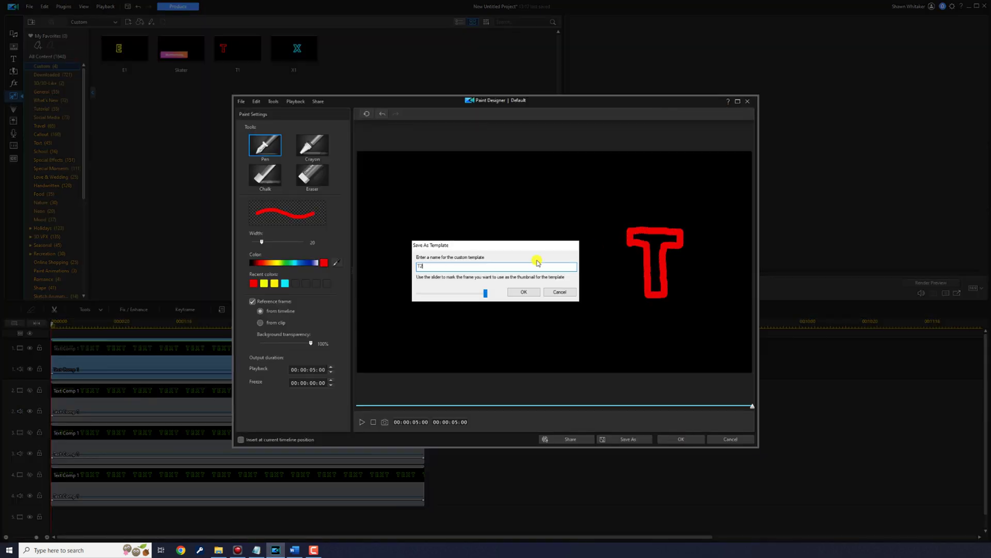
{"action": "key", "text": "Return"}
{"action": "left_click", "coordinate": [667, 440]}
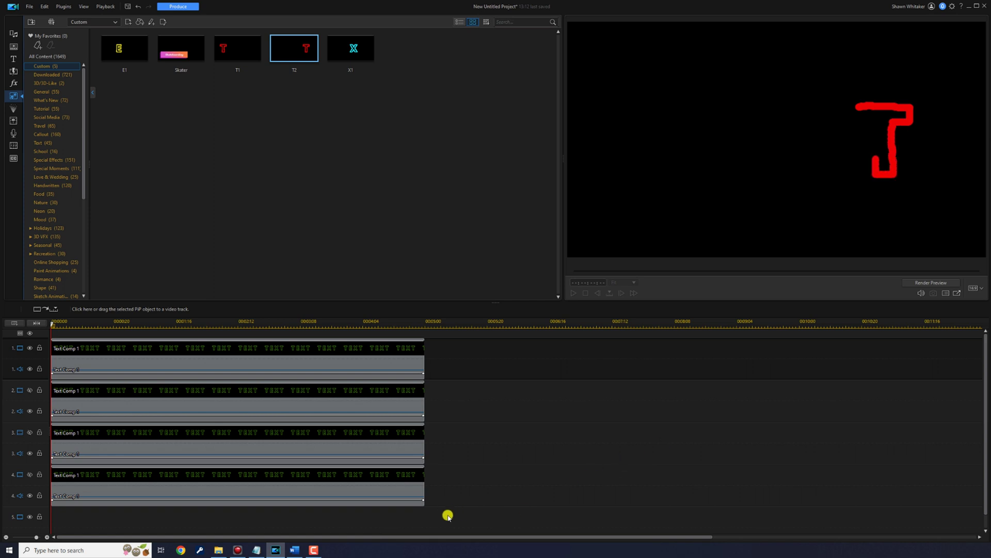
Replace all Text Comp 1 clips on the timeline with the T1, E1, X1 and T2 drawings on tracks 1 to 4.
{"action": "left_click_drag", "start_coordinate": [443, 518], "coordinate": [335, 363]}
{"action": "key", "text": "Delete"}
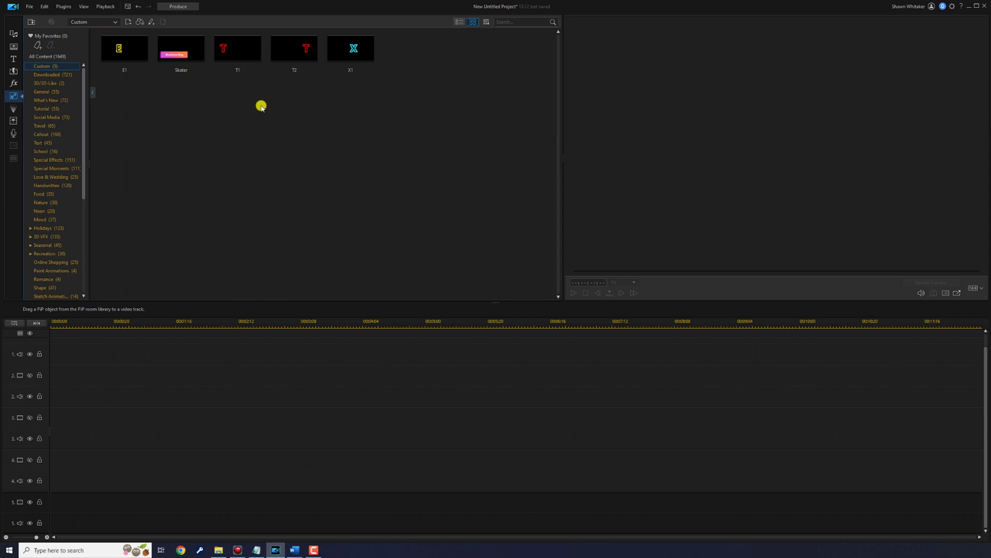
{"action": "left_click_drag", "start_coordinate": [227, 51], "coordinate": [58, 375]}
{"action": "left_click_drag", "start_coordinate": [351, 49], "coordinate": [114, 417]}
{"action": "left_click_drag", "start_coordinate": [295, 52], "coordinate": [63, 458]}
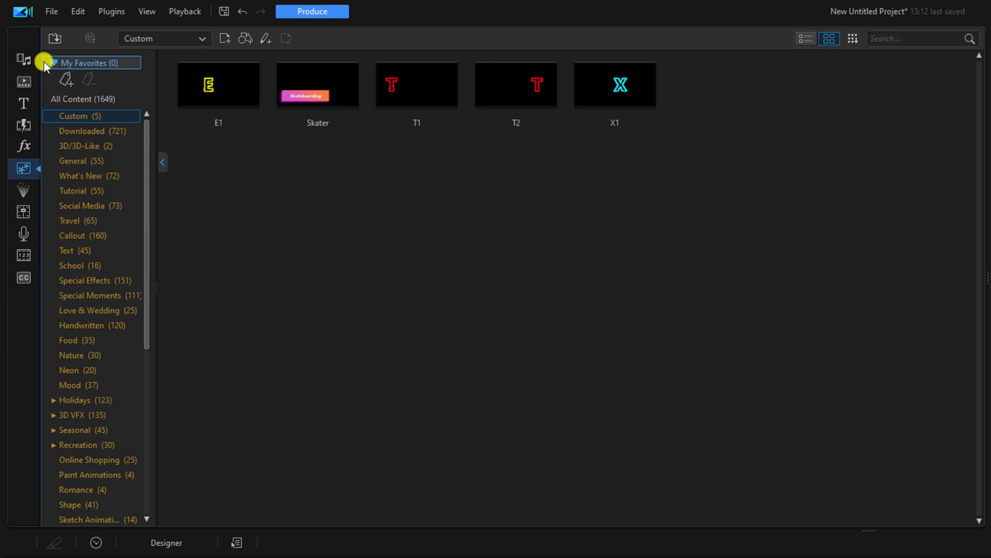
Place the Text Comp 1.mp4 video at the start of track 5.
{"action": "left_click", "coordinate": [21, 59]}
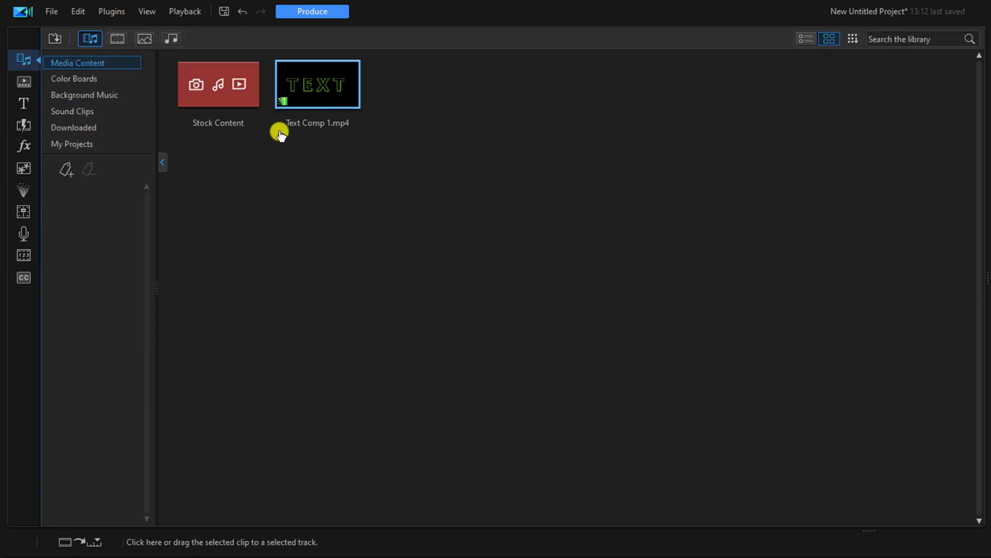
{"action": "left_click_drag", "start_coordinate": [316, 85], "coordinate": [57, 557]}
{"action": "left_click_drag", "start_coordinate": [57, 478], "coordinate": [60, 481]}
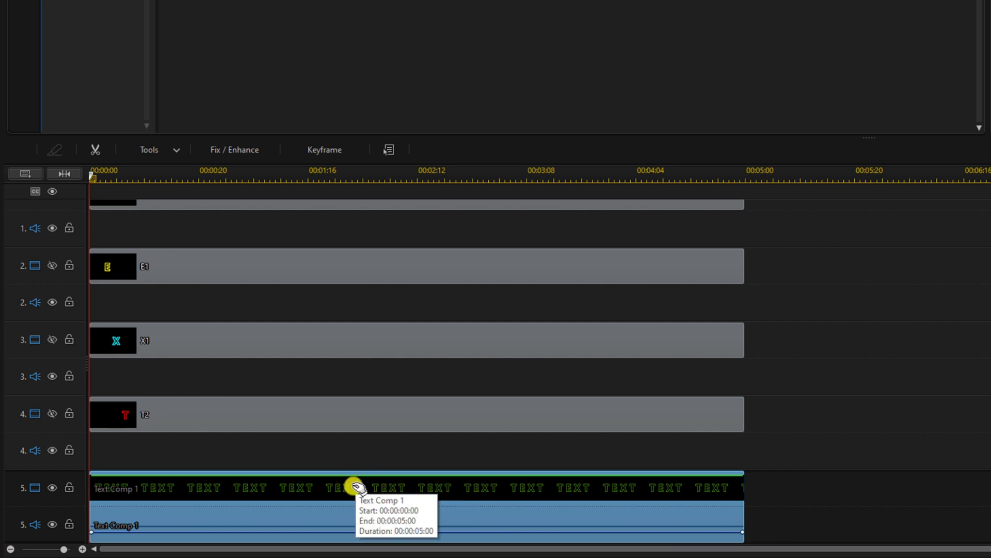
Enable Chroma Key on the track 5 Text Comp 1 clip and key out the green of the letter outlines.
{"action": "double_click", "coordinate": [352, 489]}
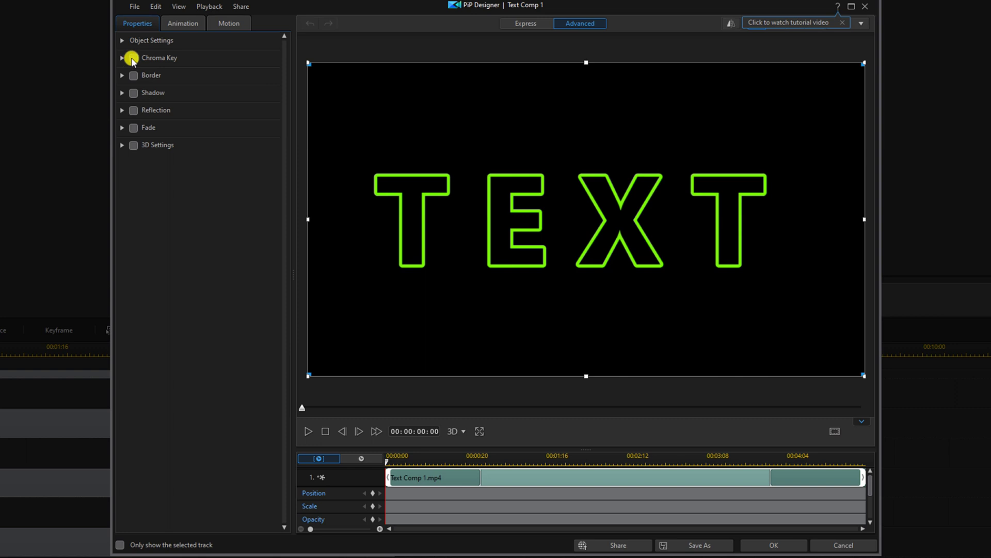
{"action": "left_click", "coordinate": [132, 59]}
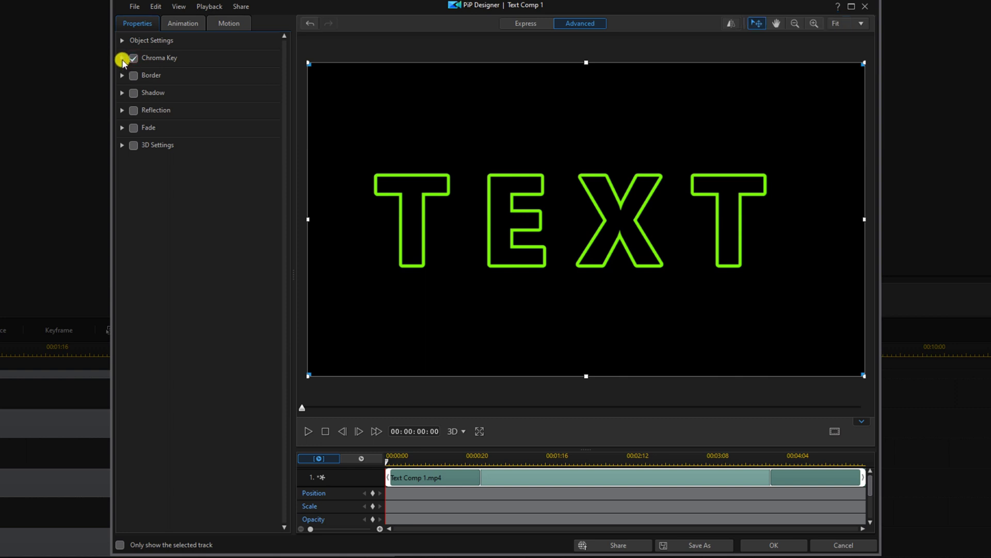
{"action": "left_click", "coordinate": [122, 59]}
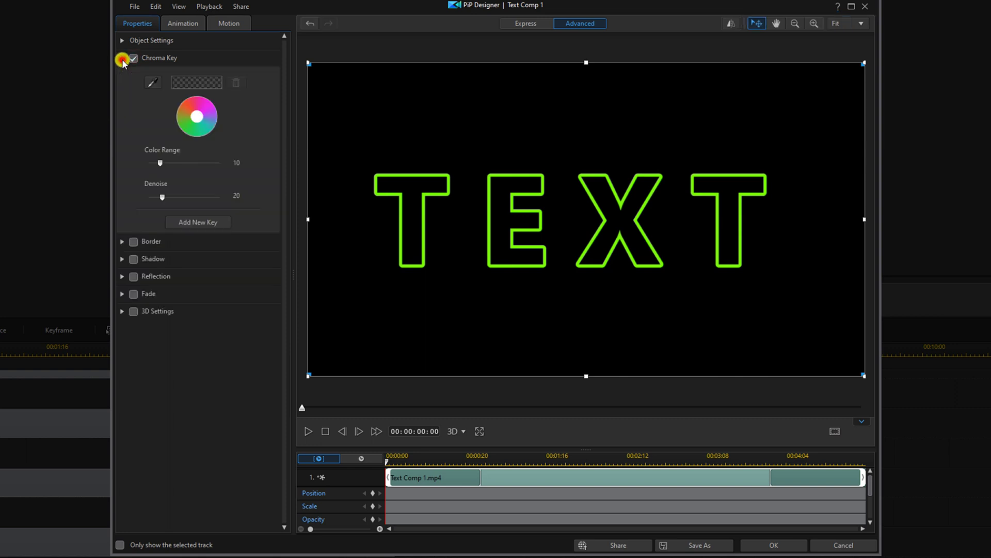
{"action": "left_click", "coordinate": [152, 83]}
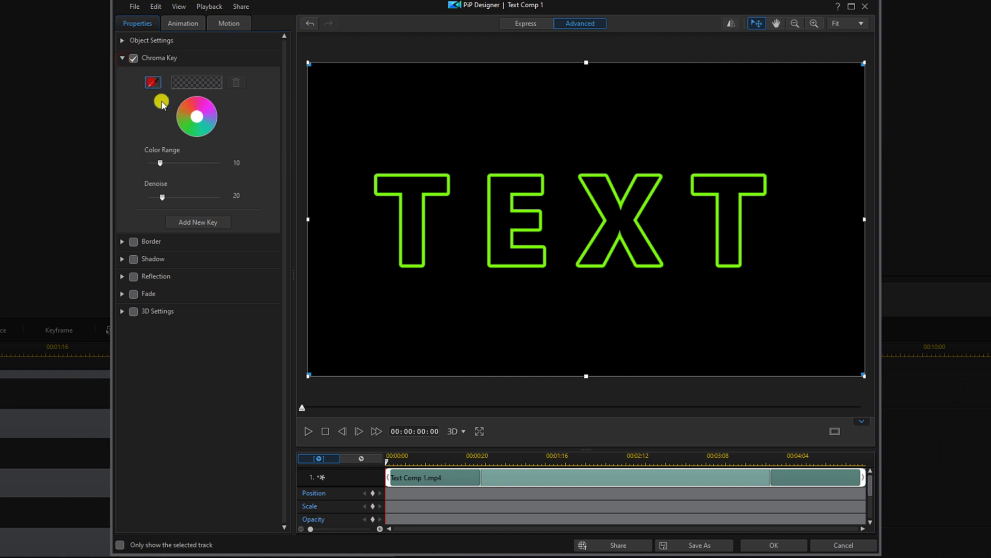
{"action": "left_click", "coordinate": [410, 174]}
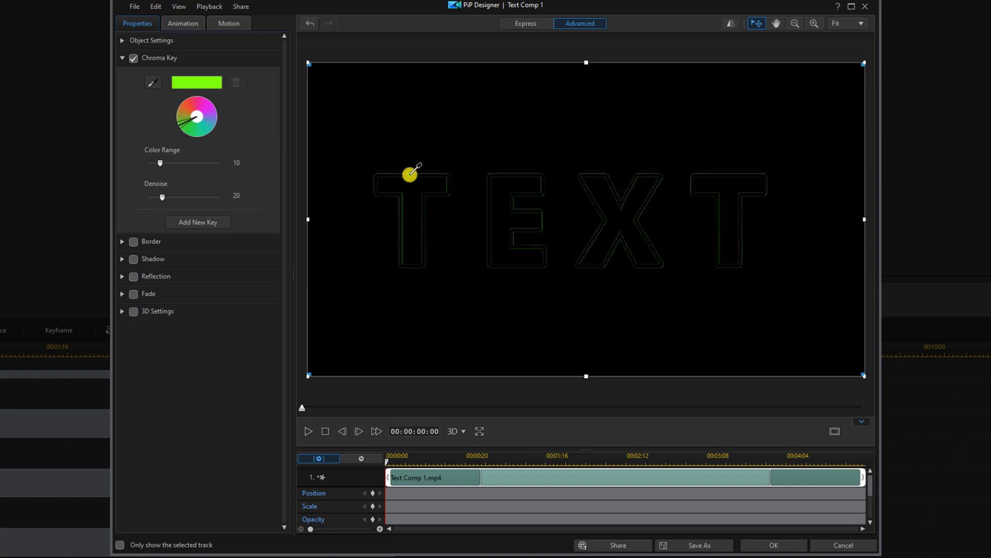
{"action": "left_click", "coordinate": [775, 545]}
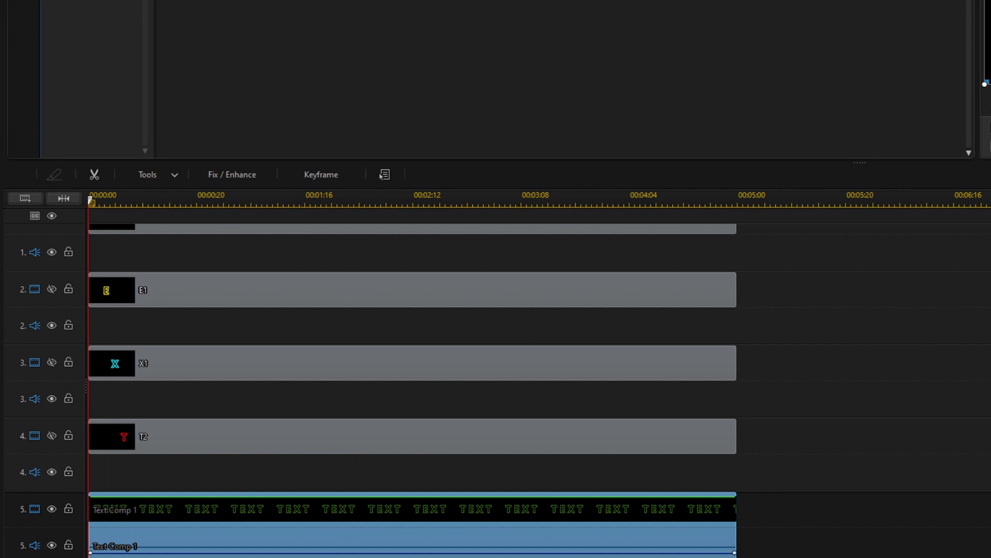
Set the blending mode of the track 5 Text Comp 1 clip to Multiply and play the result.
{"action": "left_click", "coordinate": [174, 172]}
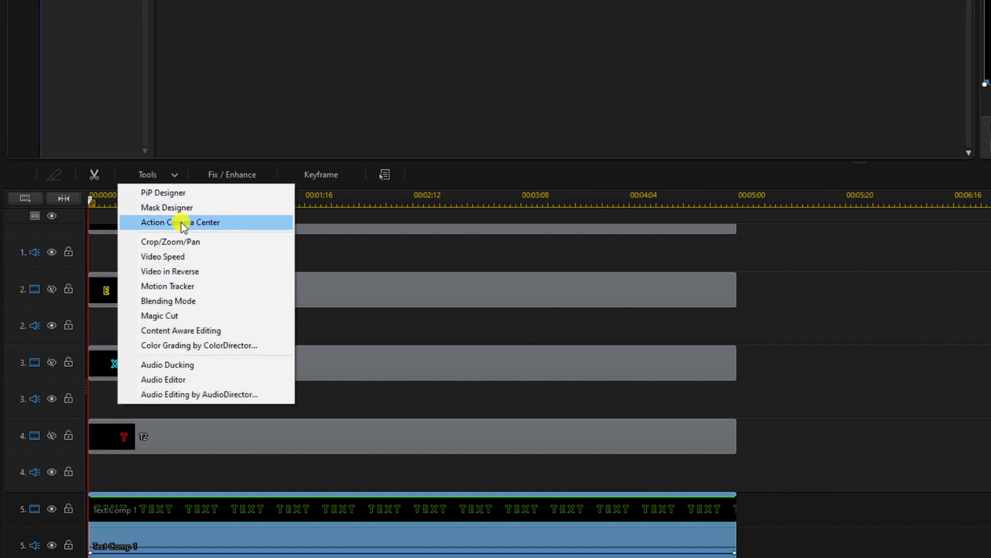
{"action": "left_click", "coordinate": [188, 302]}
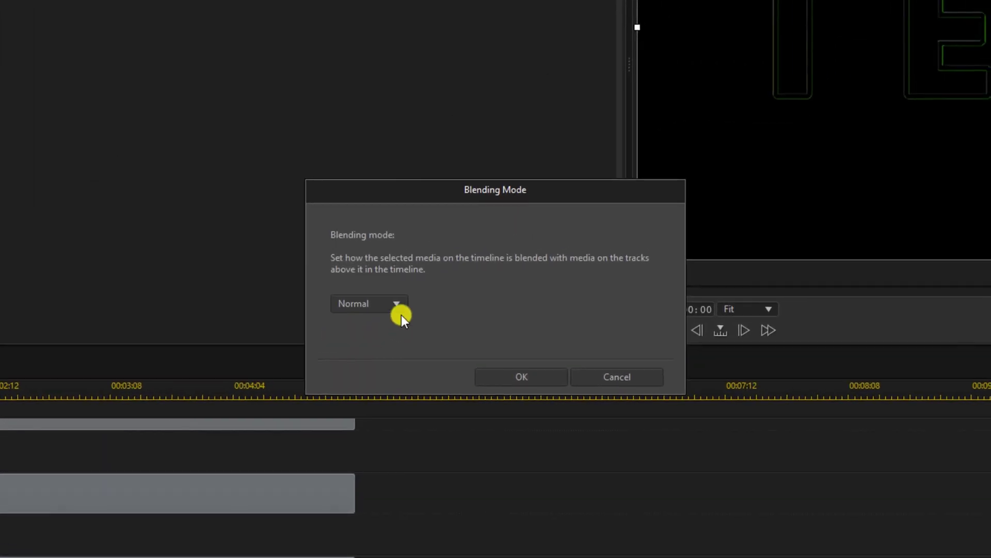
{"action": "left_click", "coordinate": [398, 309]}
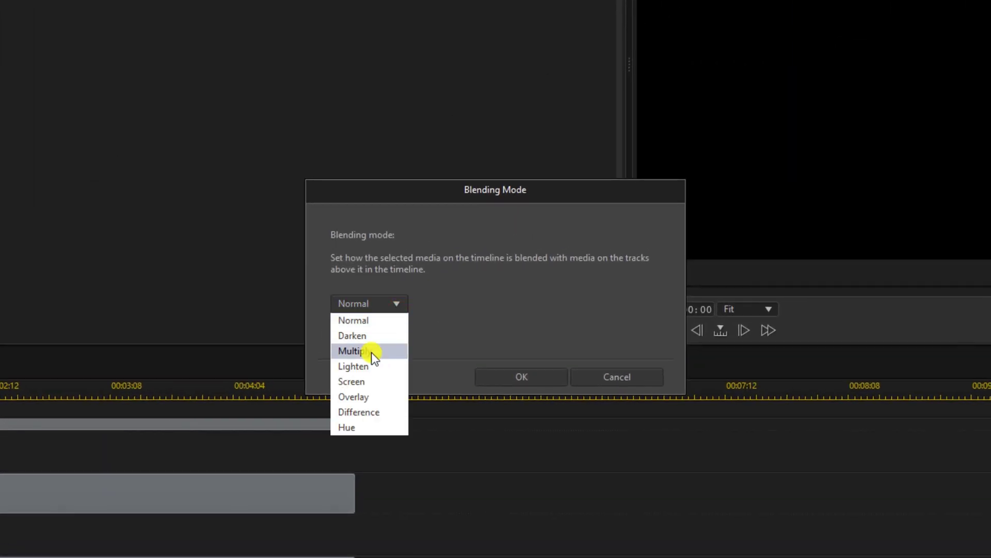
{"action": "left_click", "coordinate": [370, 352]}
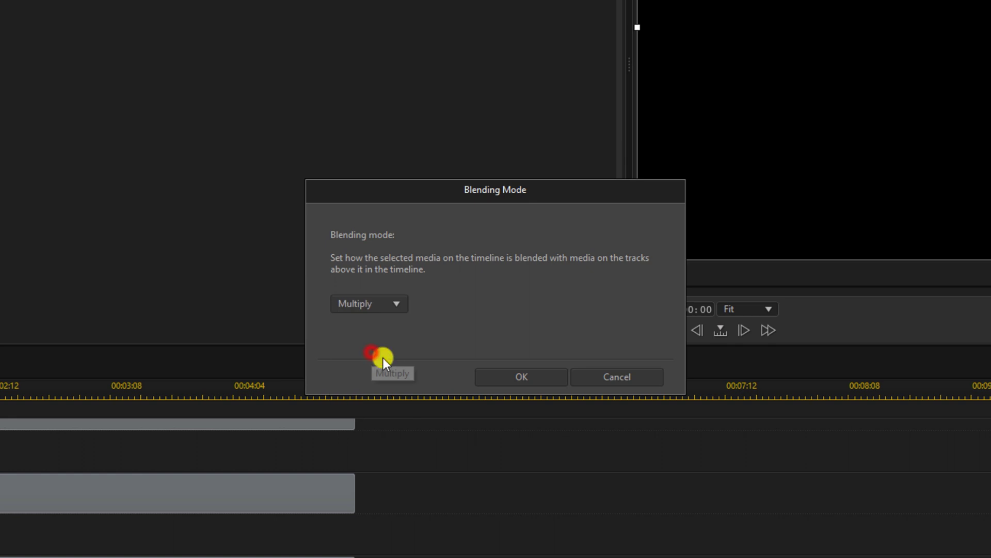
{"action": "left_click", "coordinate": [506, 378]}
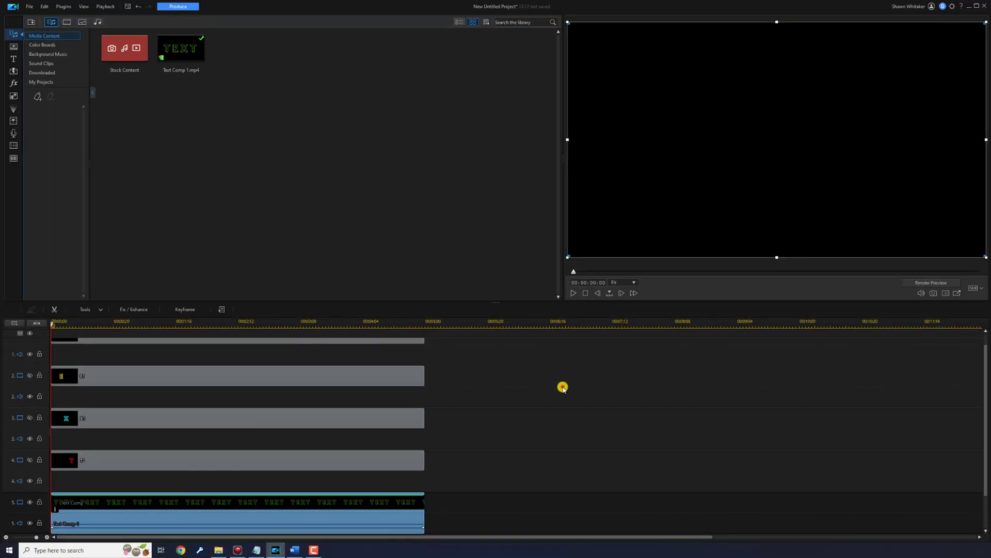
{"action": "left_click", "coordinate": [563, 387]}
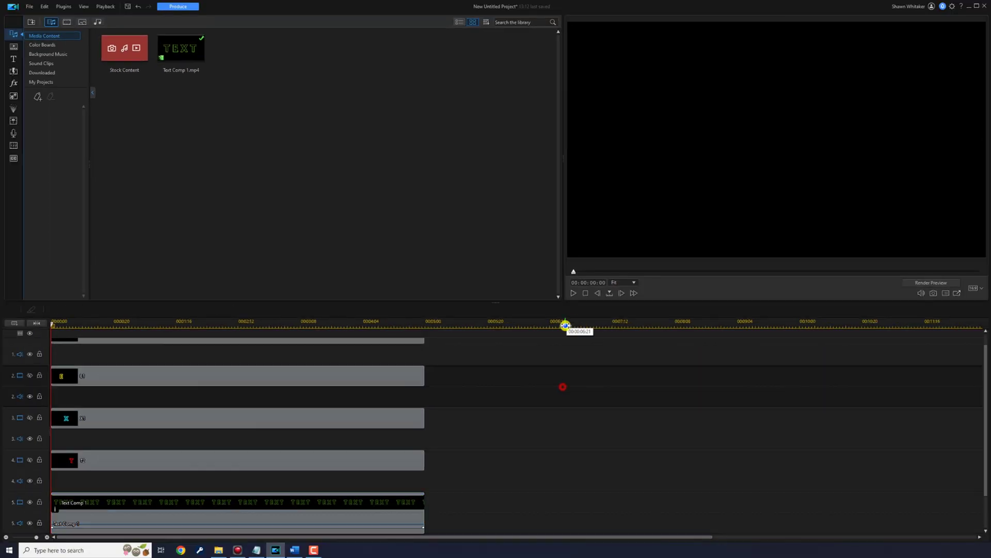
{"action": "left_click", "coordinate": [572, 293]}
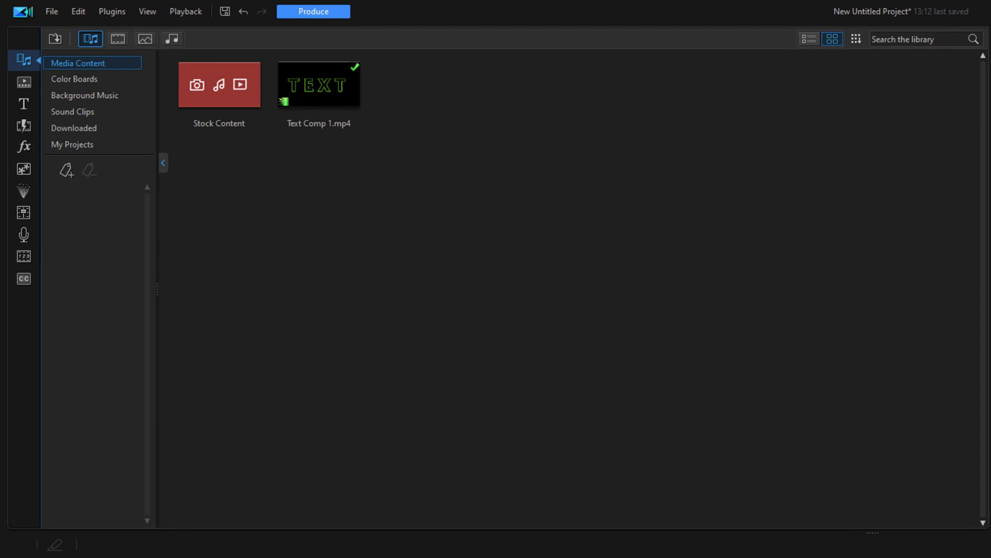
Produce the composition as Text Comp 2.mp4 in the PowerDirector University folder.
{"action": "left_click", "coordinate": [320, 11]}
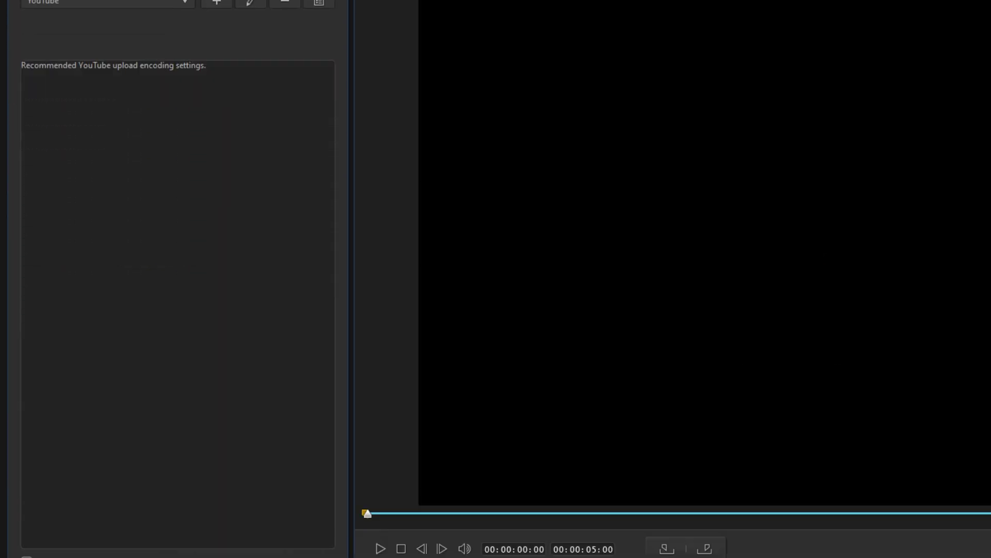
{"action": "left_click", "coordinate": [680, 439]}
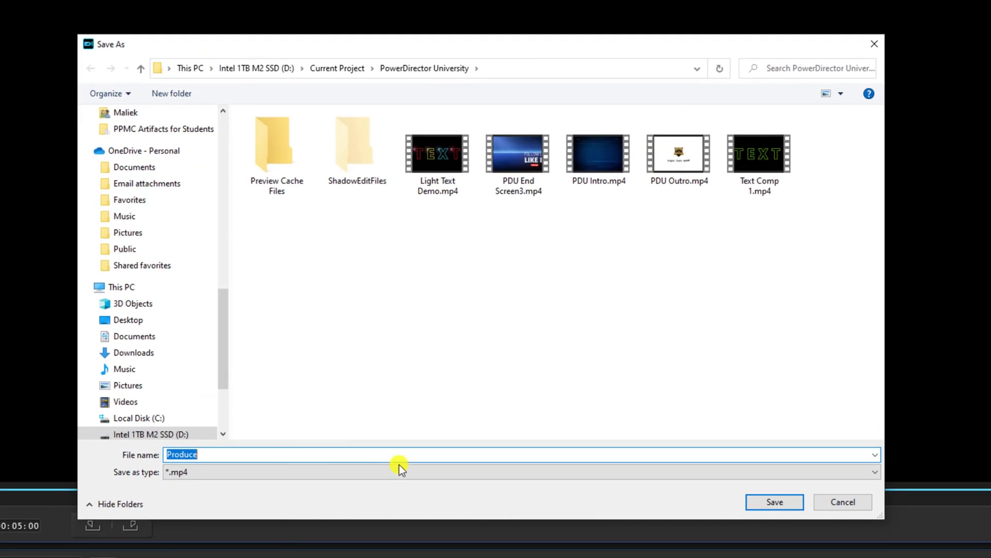
{"action": "left_click", "coordinate": [761, 157]}
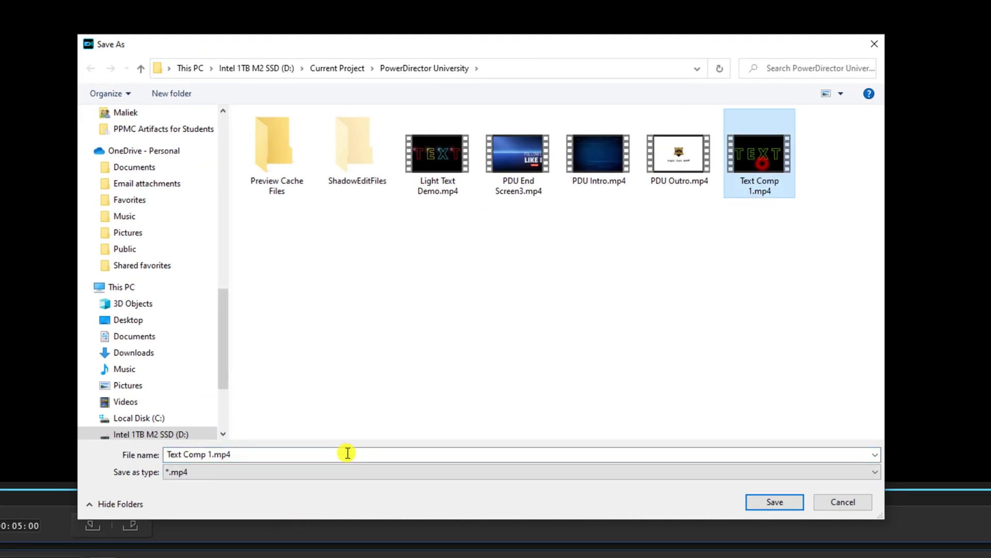
{"action": "left_click", "coordinate": [211, 457]}
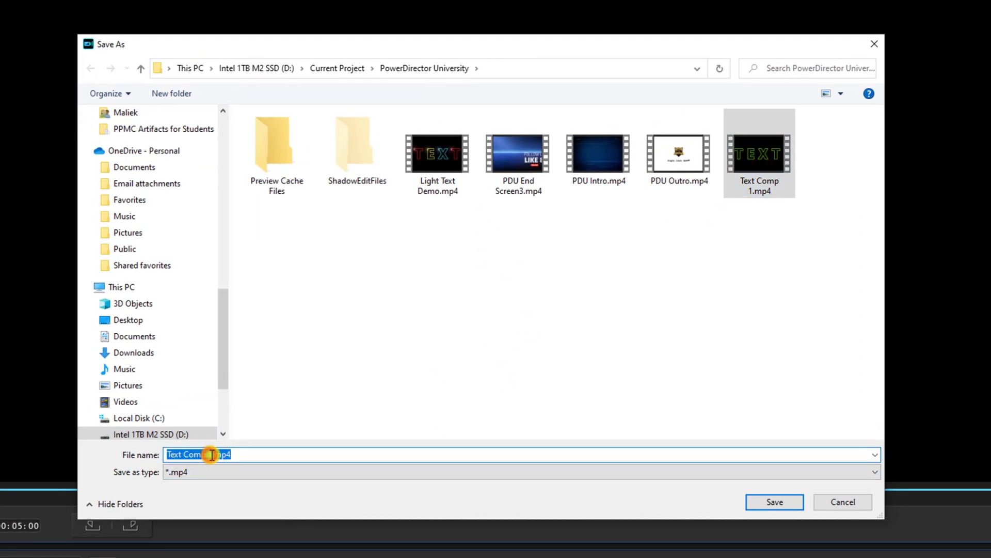
{"action": "left_click", "coordinate": [213, 455]}
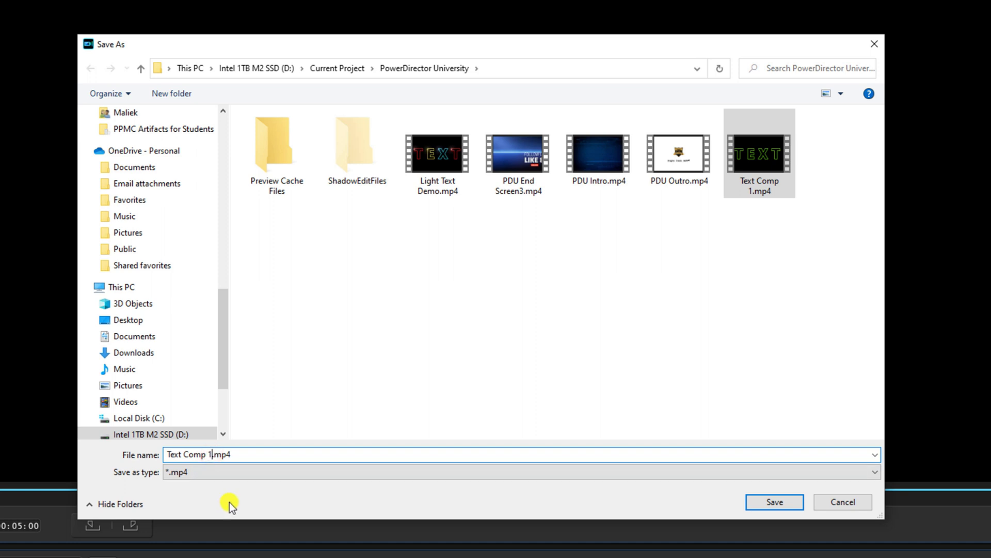
{"action": "key", "text": "BackSpace"}
{"action": "type", "text": "2"}
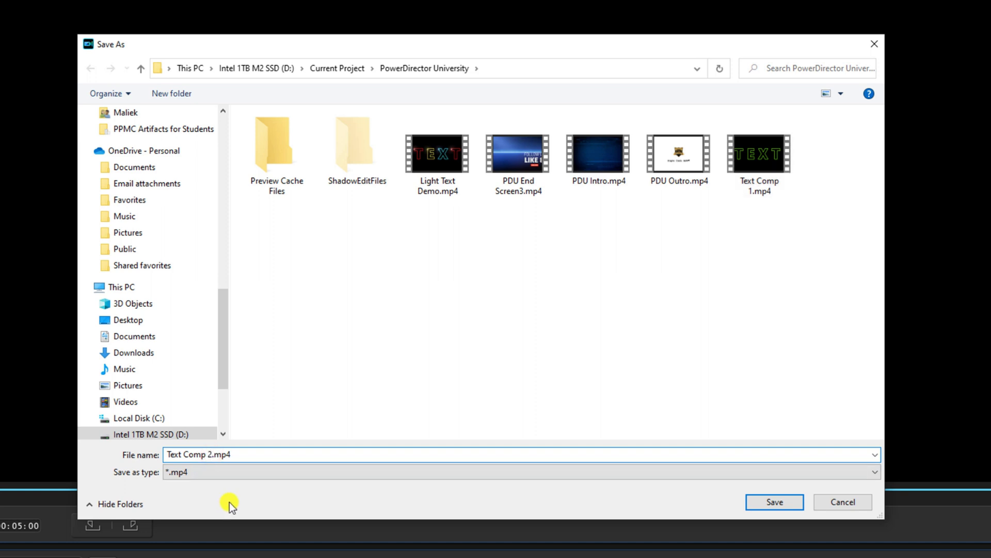
{"action": "left_click", "coordinate": [785, 501]}
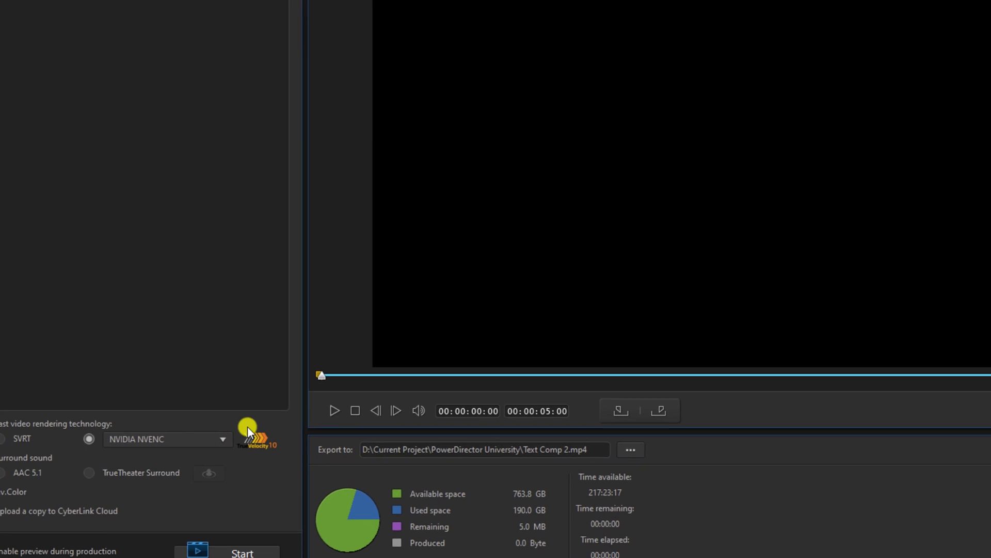
{"action": "left_click", "coordinate": [284, 546]}
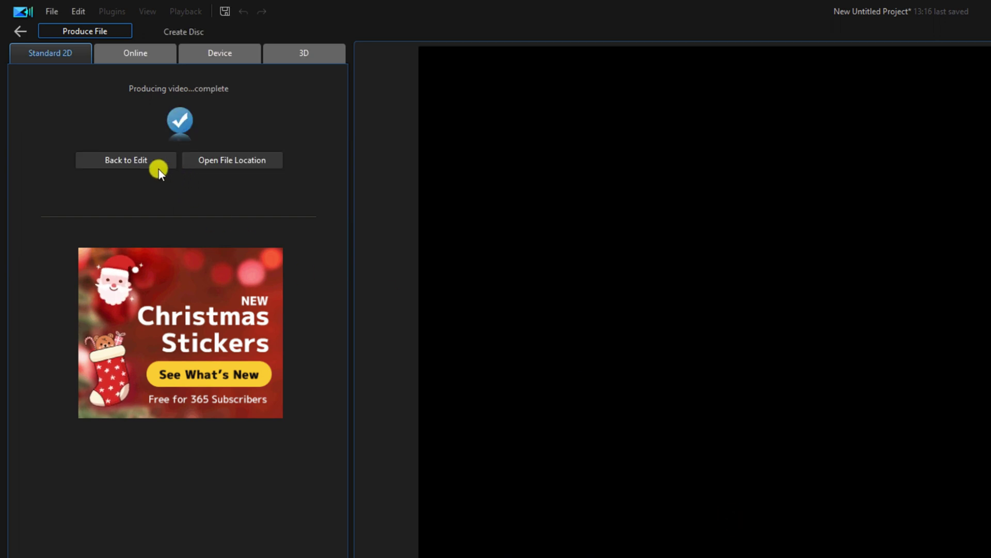
Return to editing and delete all clips from the timeline.
{"action": "left_click", "coordinate": [134, 163]}
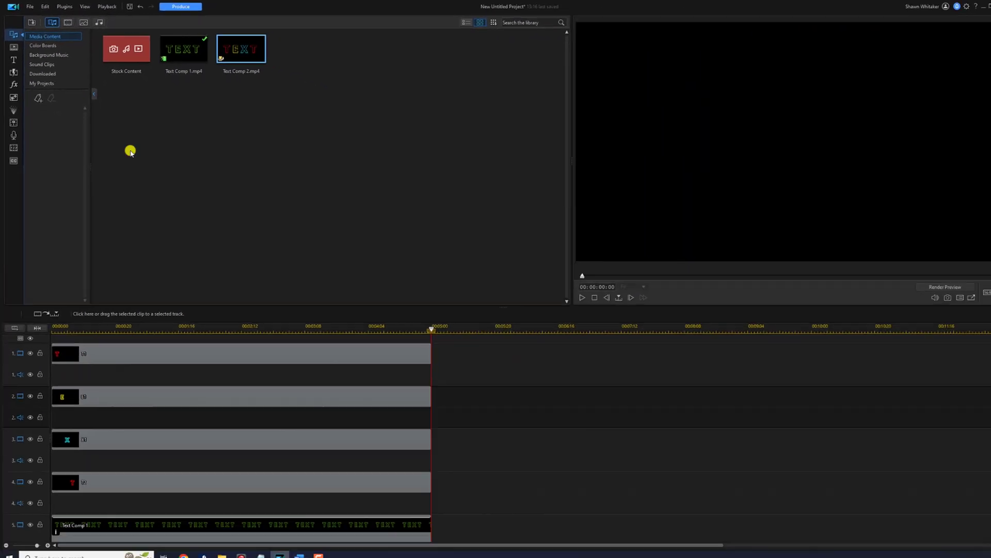
{"action": "key", "text": "ctrl+a"}
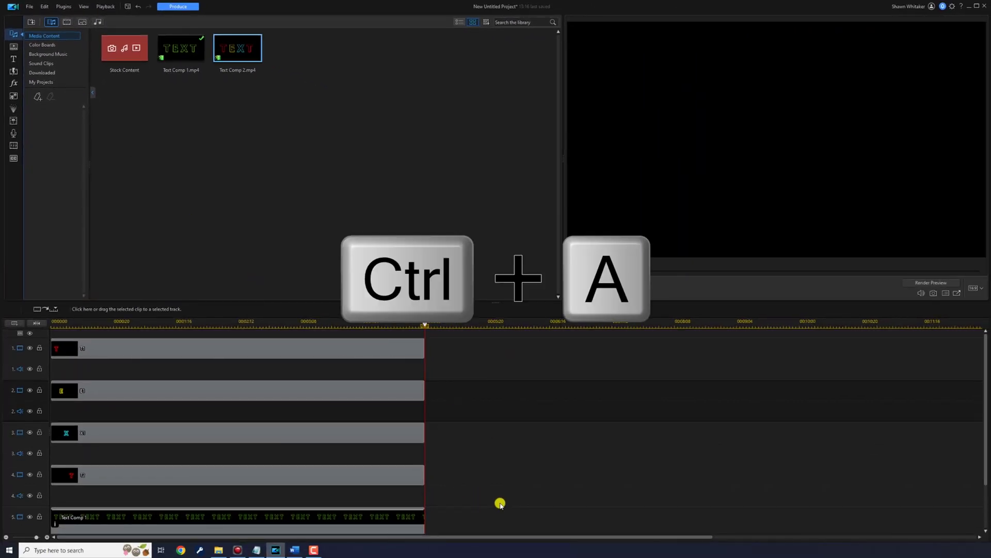
{"action": "left_click", "coordinate": [518, 487]}
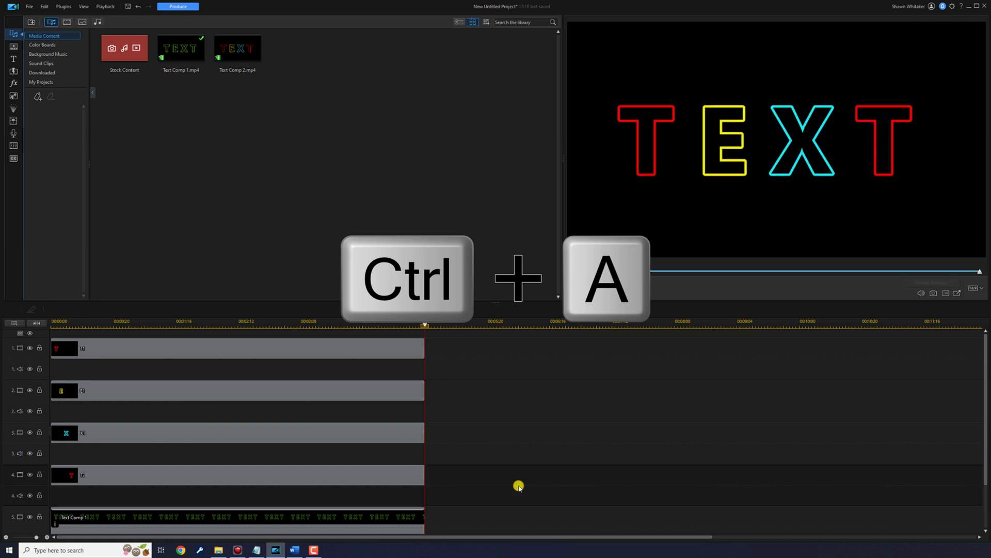
{"action": "key", "text": "ctrl+a"}
{"action": "key", "text": "Delete"}
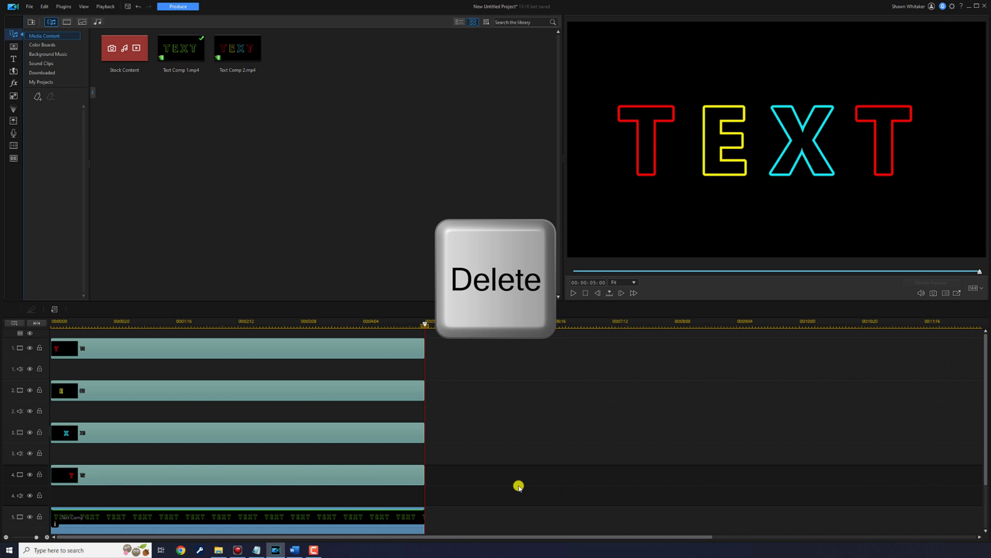
{"action": "key", "text": "Delete"}
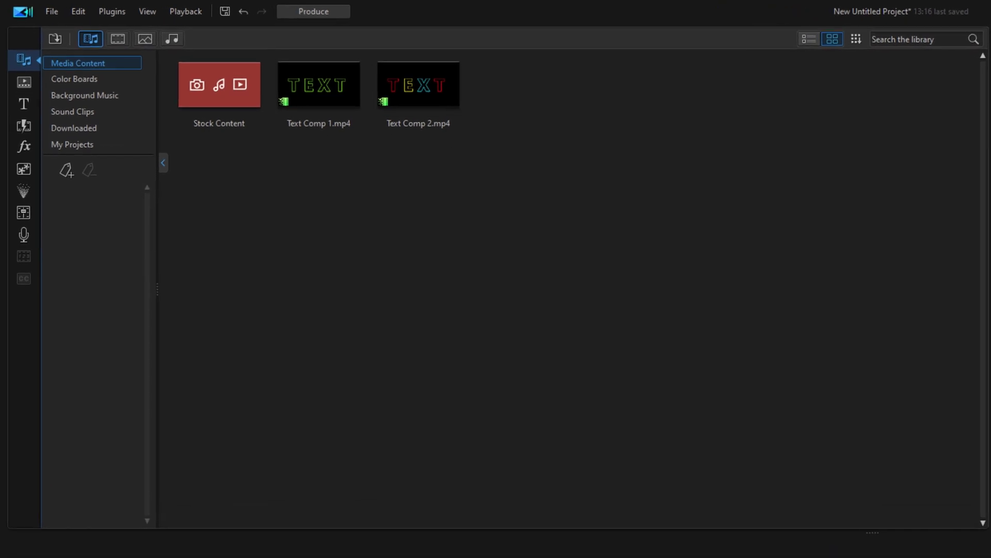
Place the Text Comp 2.mp4 video at the start of track 1.
{"action": "mouse_move", "coordinate": [415, 90]}
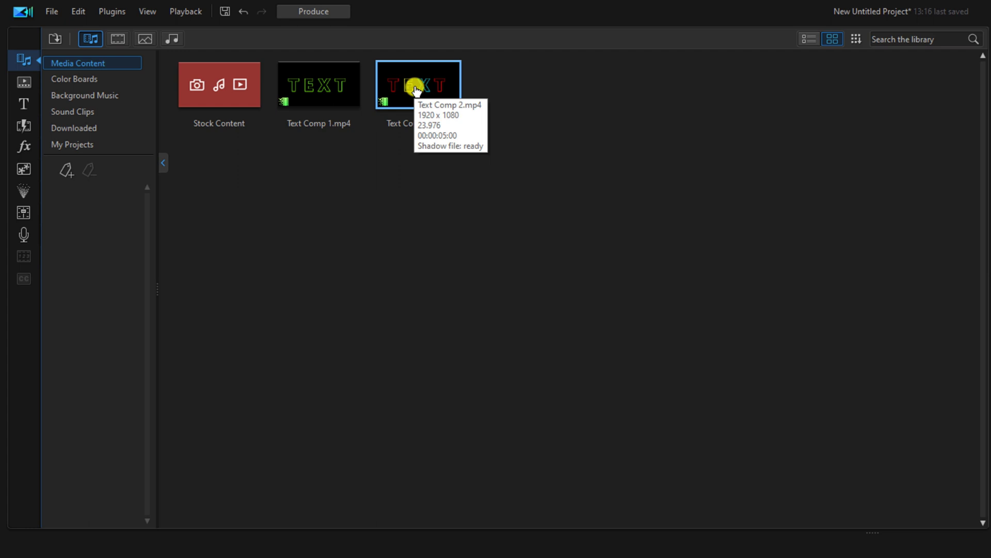
{"action": "left_click", "coordinate": [416, 90]}
{"action": "left_click_drag", "start_coordinate": [415, 90], "coordinate": [301, 339]}
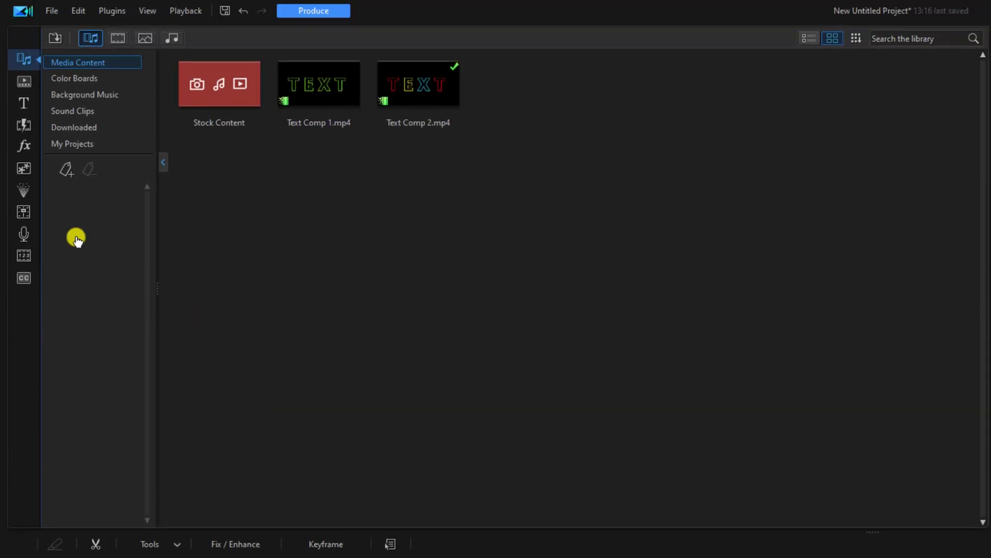
Add the Lens Flare 3 animated object at the start of track 2.
{"action": "left_click", "coordinate": [23, 169]}
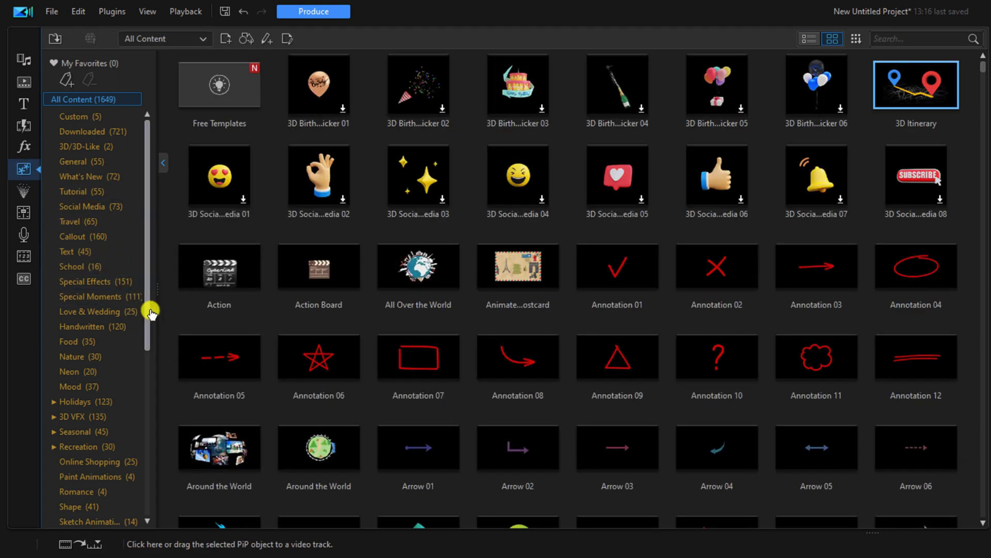
{"action": "mouse_move", "coordinate": [145, 263]}
{"action": "left_mouse_down"}
{"action": "mouse_move", "coordinate": [145, 381]}
{"action": "mouse_move", "coordinate": [142, 370]}
{"action": "left_mouse_up"}
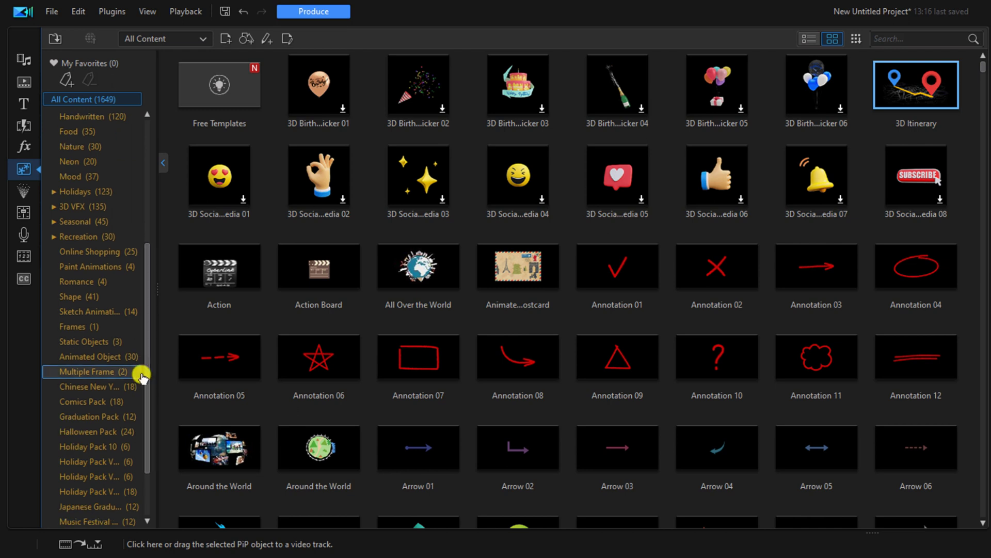
{"action": "left_click", "coordinate": [115, 358]}
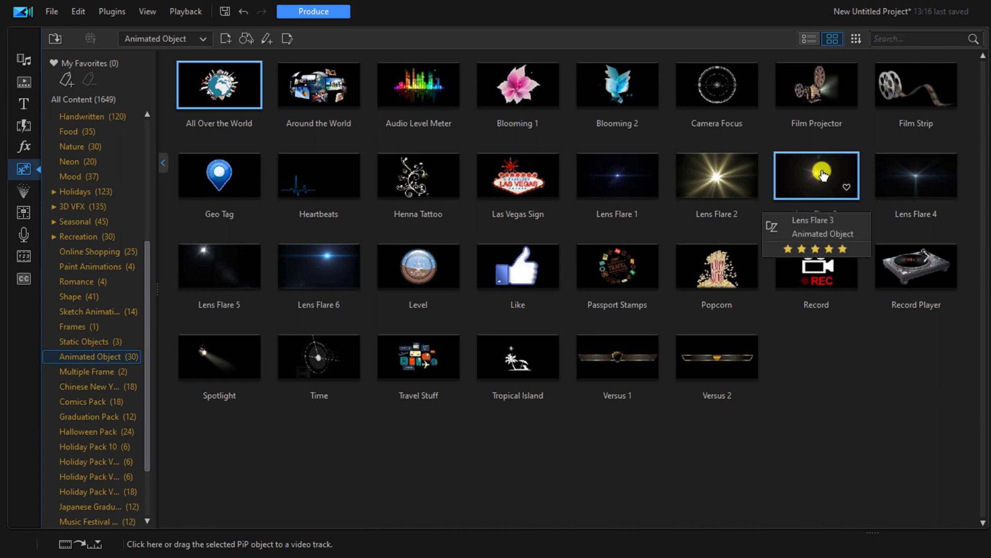
{"action": "left_click_drag", "start_coordinate": [822, 174], "coordinate": [84, 349]}
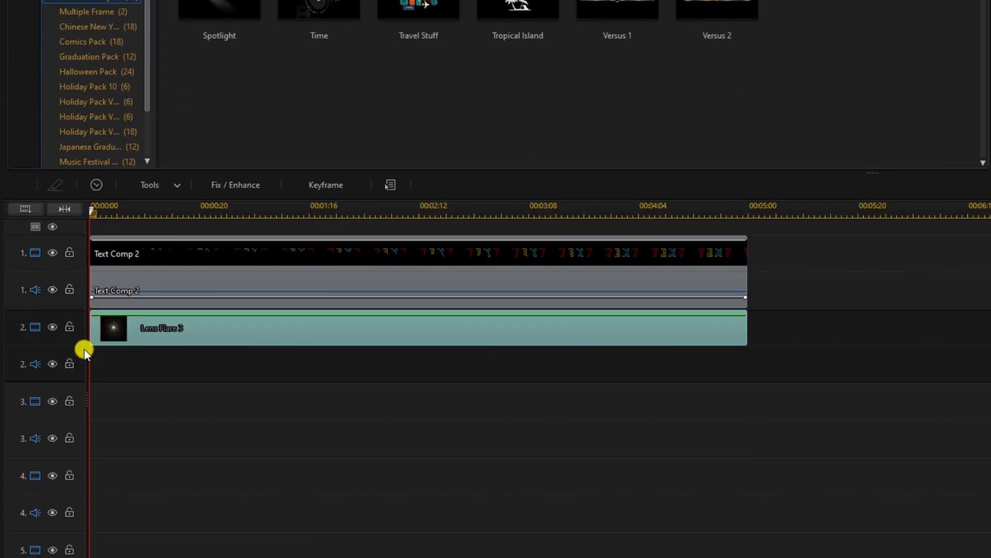
Open the Lens Flare 3 clip in PiP Designer and set its scale width to 0.150 with the aspect ratio maintained.
{"action": "double_click", "coordinate": [236, 328]}
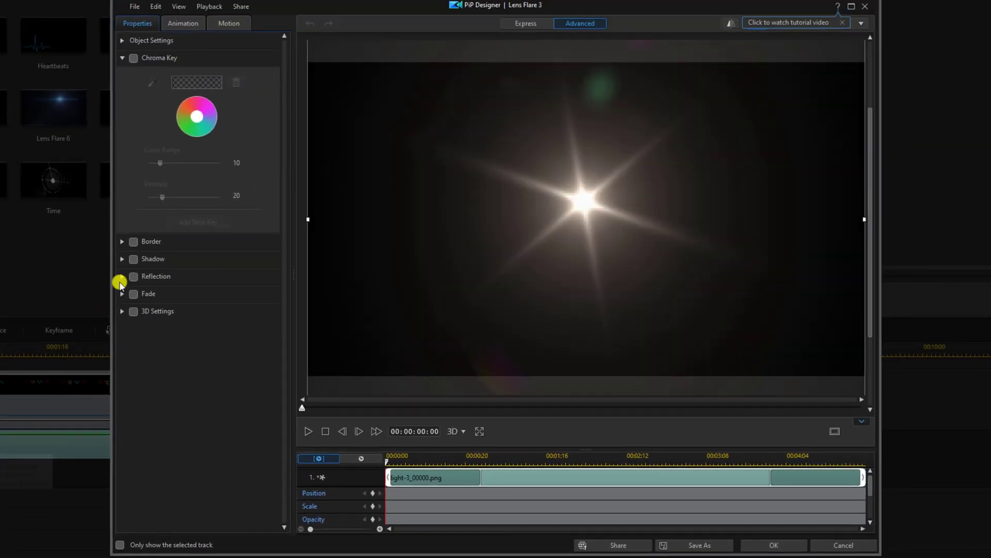
{"action": "left_click", "coordinate": [122, 59]}
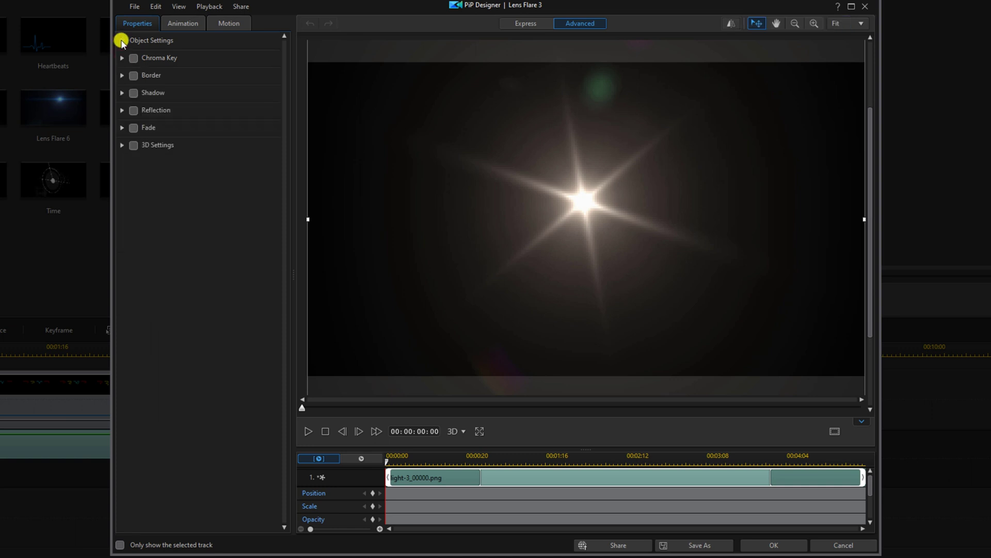
{"action": "left_click", "coordinate": [122, 40]}
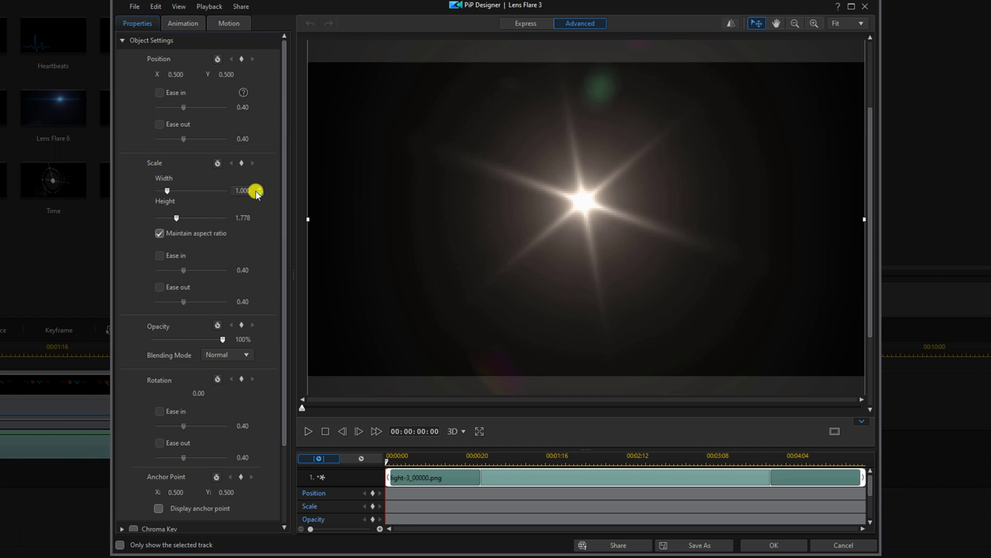
{"action": "left_click_drag", "start_coordinate": [253, 190], "coordinate": [200, 186]}
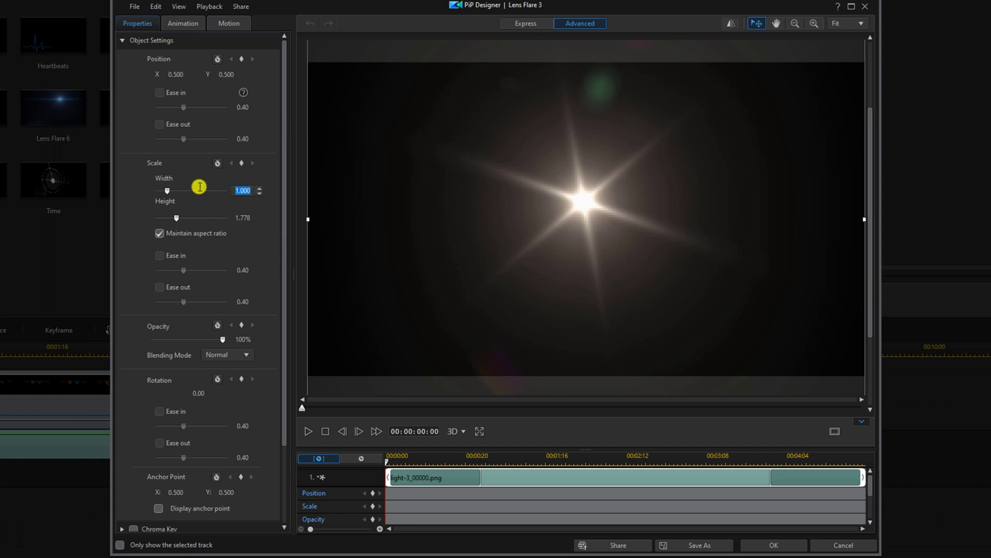
{"action": "key", "text": "Return"}
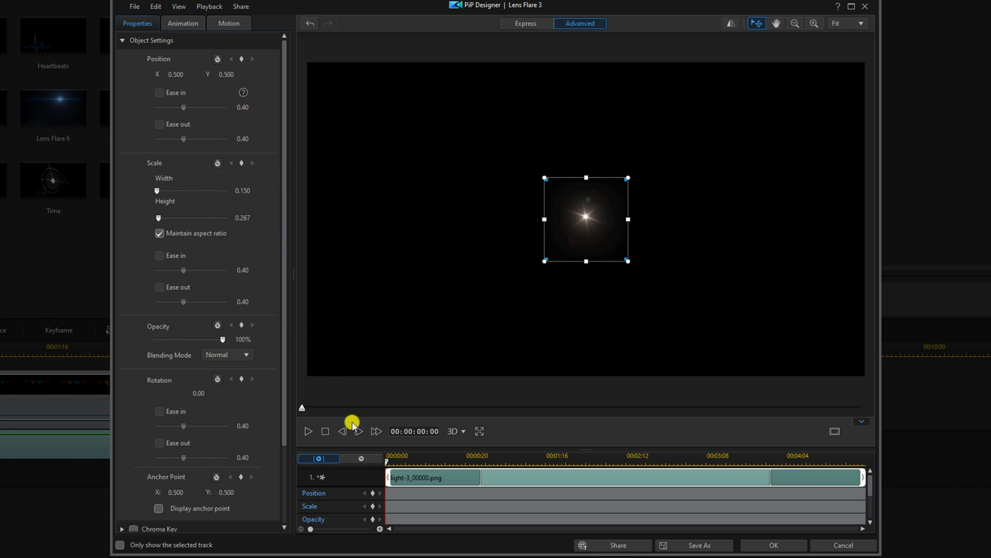
Move the lens flare to X 0.123, Y 0.368 at the start of the first red T outline and apply the changes.
{"action": "left_click_drag", "start_coordinate": [388, 461], "coordinate": [407, 466]}
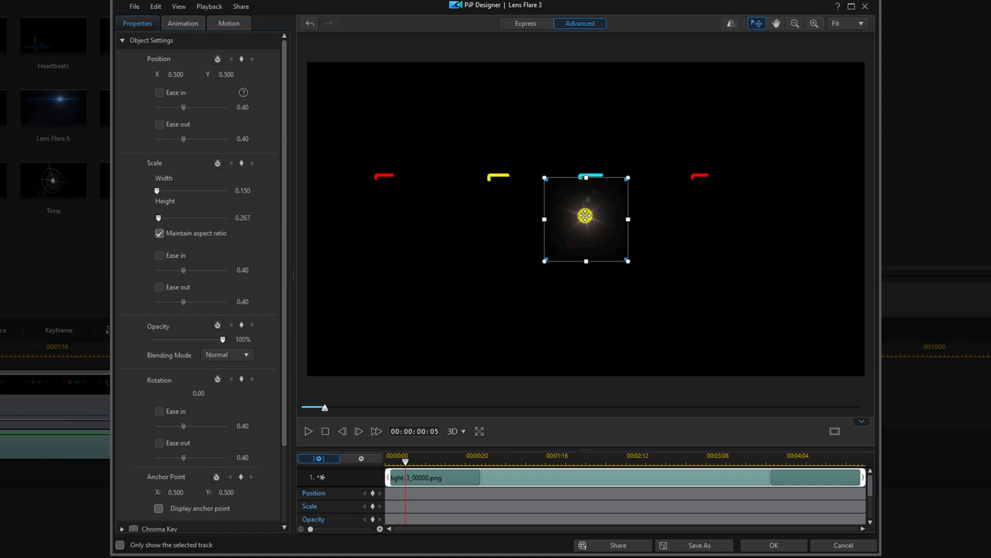
{"action": "left_click_drag", "start_coordinate": [585, 216], "coordinate": [376, 174]}
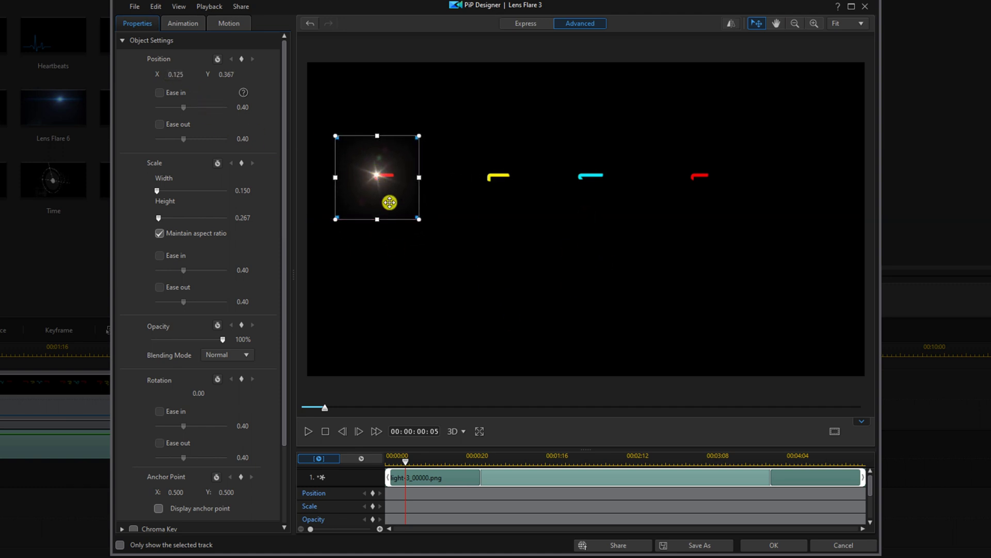
{"action": "left_click_drag", "start_coordinate": [390, 202], "coordinate": [390, 202]}
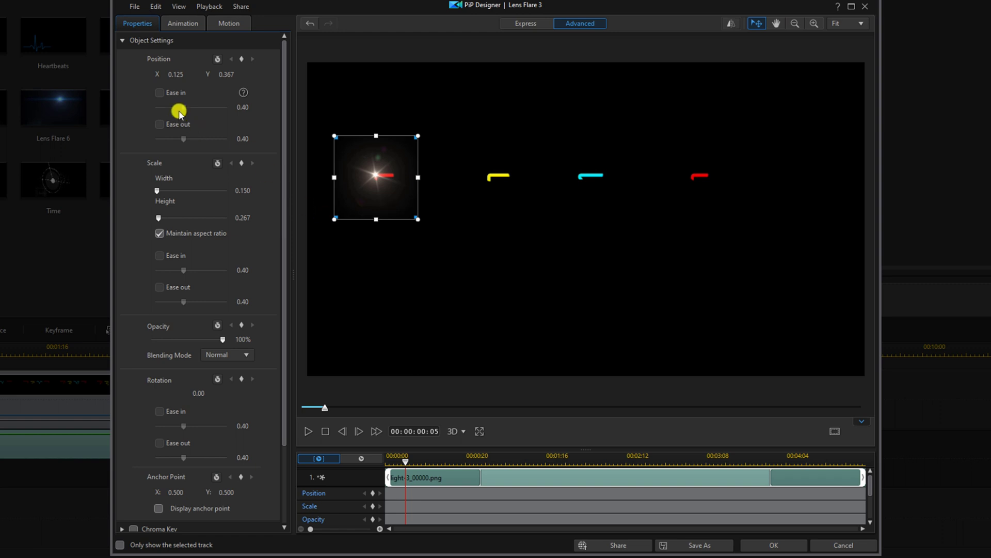
{"action": "left_click_drag", "start_coordinate": [184, 74], "coordinate": [148, 76]}
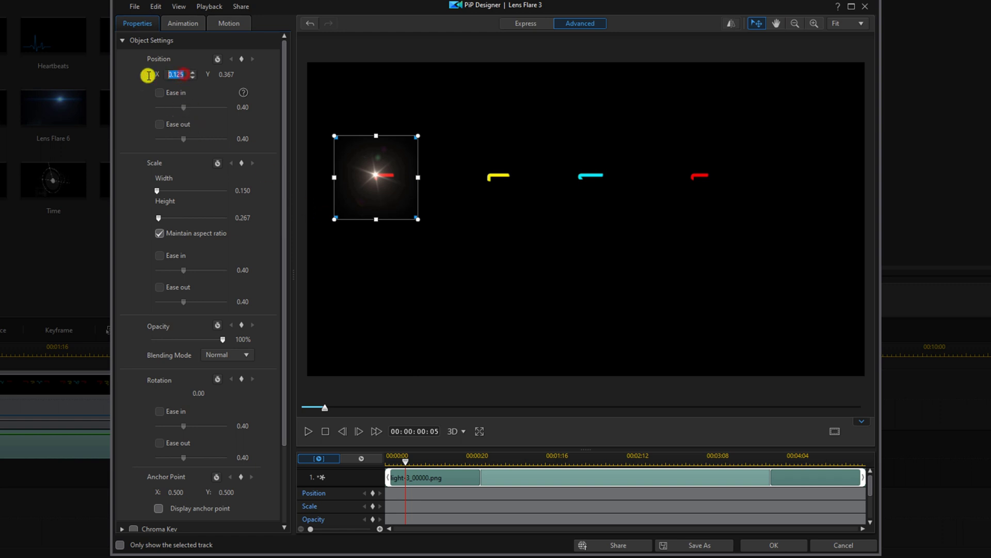
{"action": "type", "text": "0.146"}
{"action": "key", "text": "Return"}
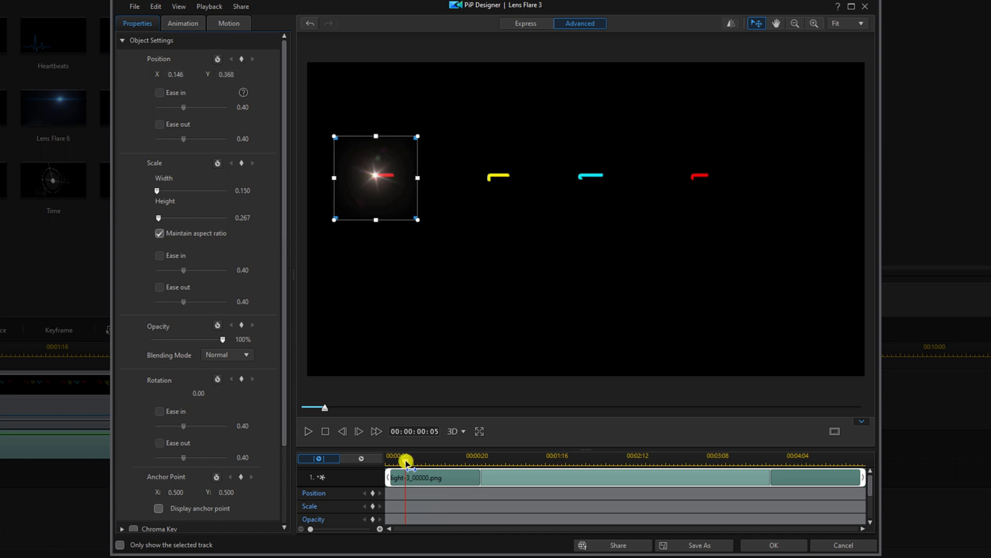
{"action": "left_click_drag", "start_coordinate": [392, 461], "coordinate": [372, 471]}
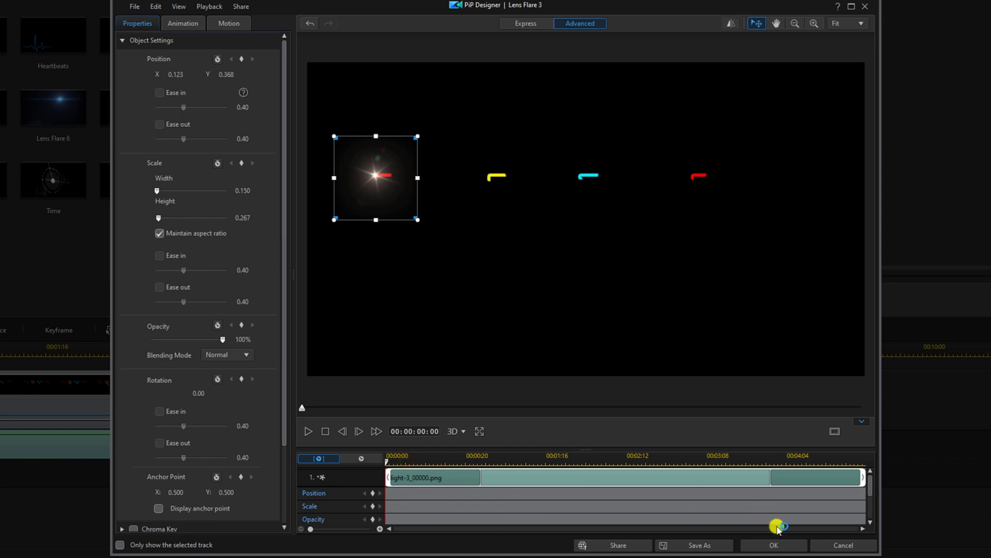
{"action": "left_click", "coordinate": [774, 545]}
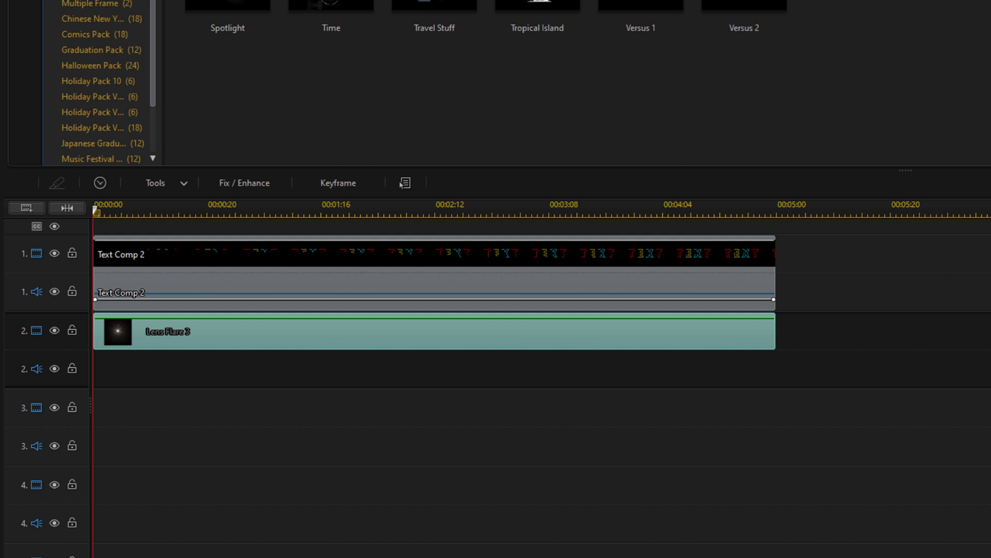
Copy the Lens Flare 3 clip and paste it at the start of track 3.
{"action": "right_click", "coordinate": [387, 336]}
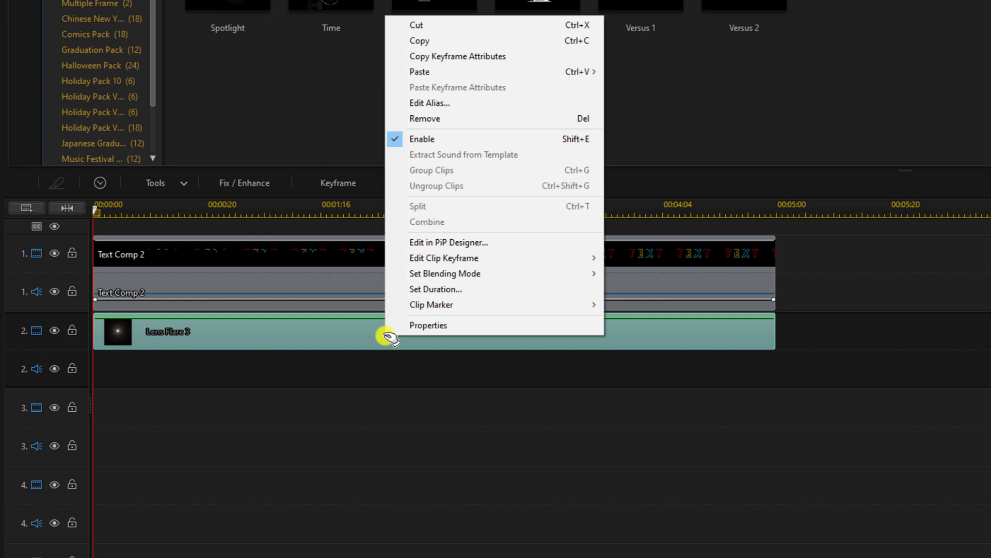
{"action": "left_click", "coordinate": [425, 43]}
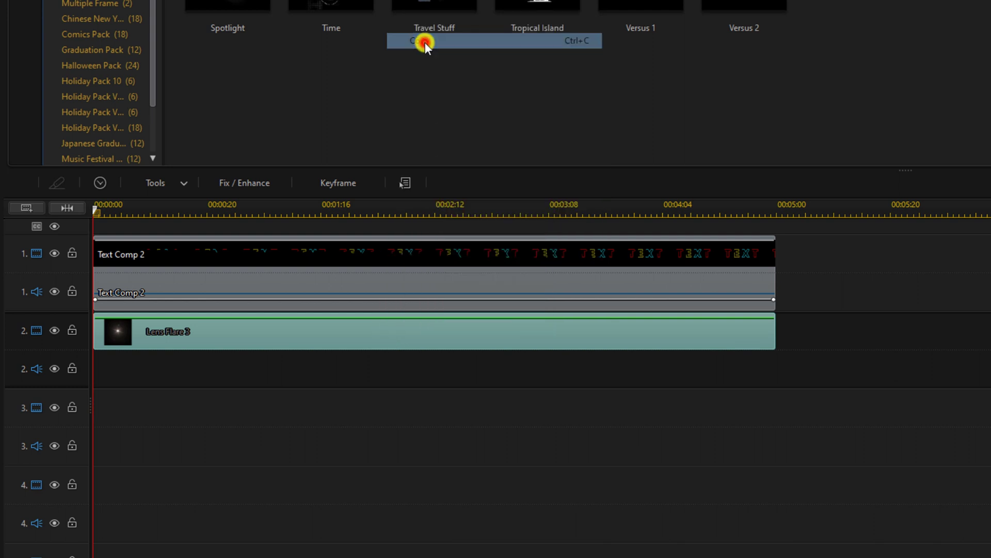
{"action": "left_click", "coordinate": [220, 404]}
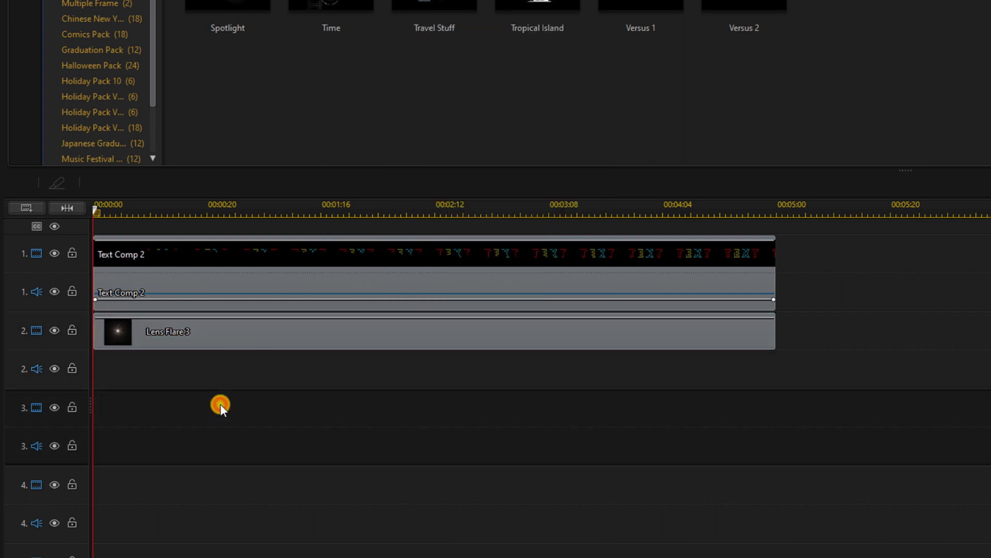
{"action": "right_click", "coordinate": [220, 404]}
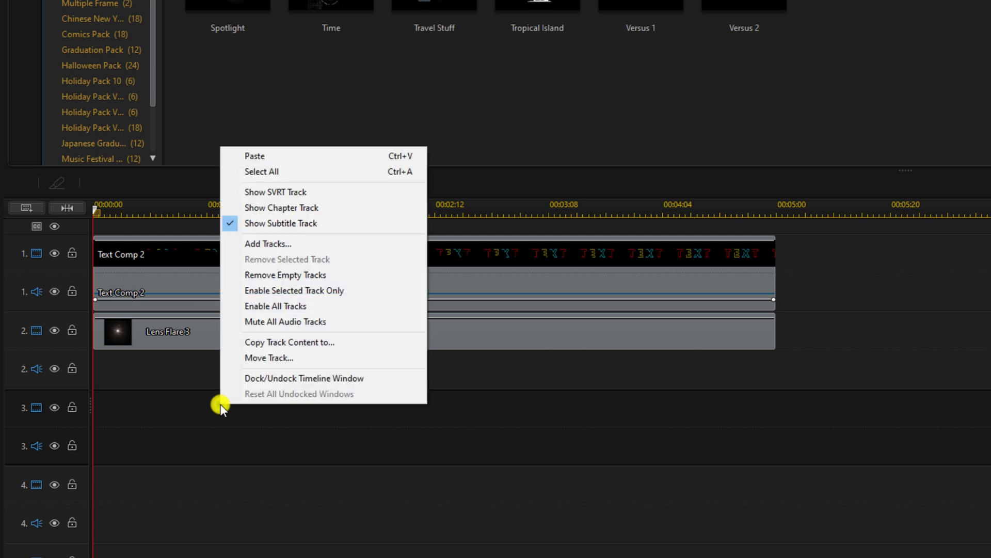
{"action": "left_click", "coordinate": [270, 157]}
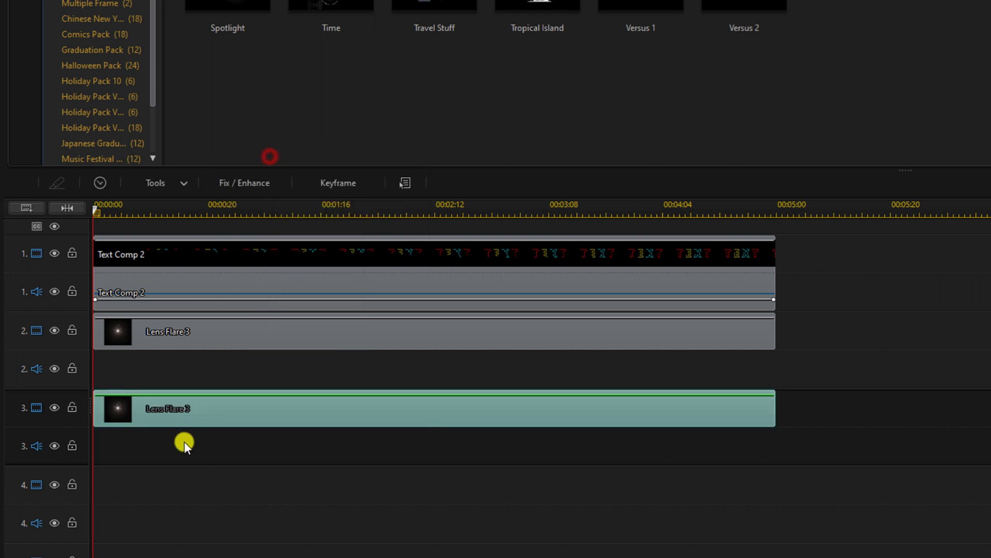
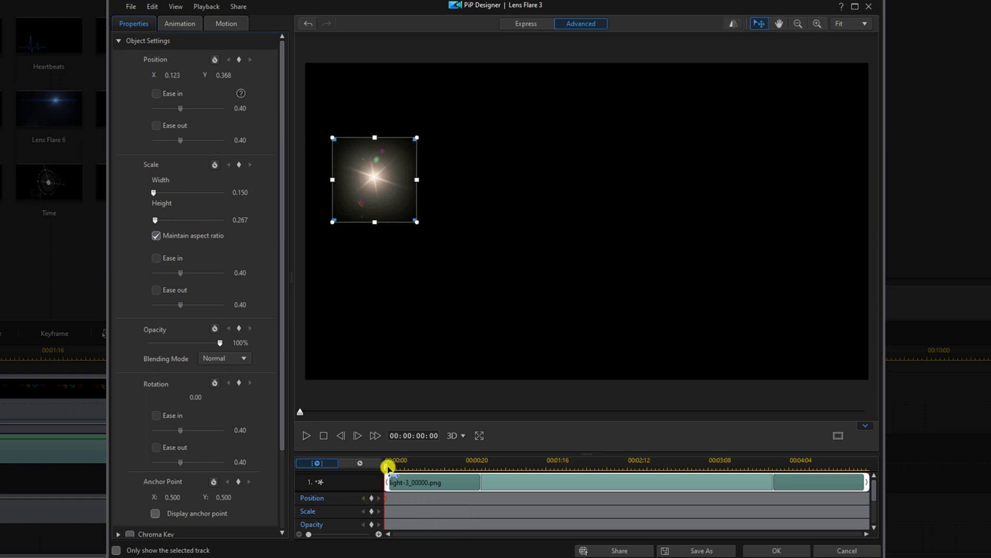
Keyframe the lens flare's position at the clip start and at X 0.253, Y 0.368 at 00:00:01:02, the first T's upper corner.
{"action": "left_click_drag", "start_coordinate": [386, 467], "coordinate": [451, 486]}
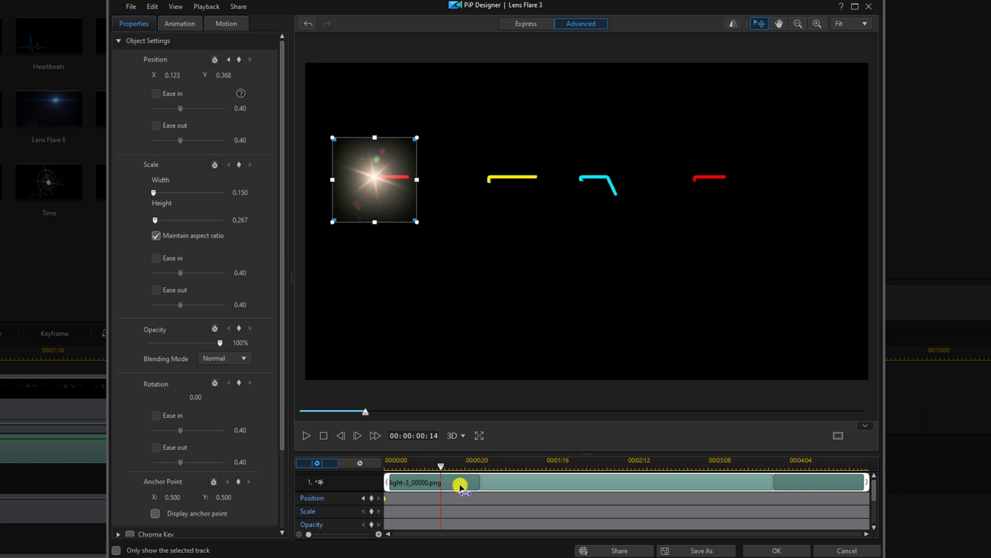
{"action": "left_click_drag", "start_coordinate": [443, 467], "coordinate": [494, 468]}
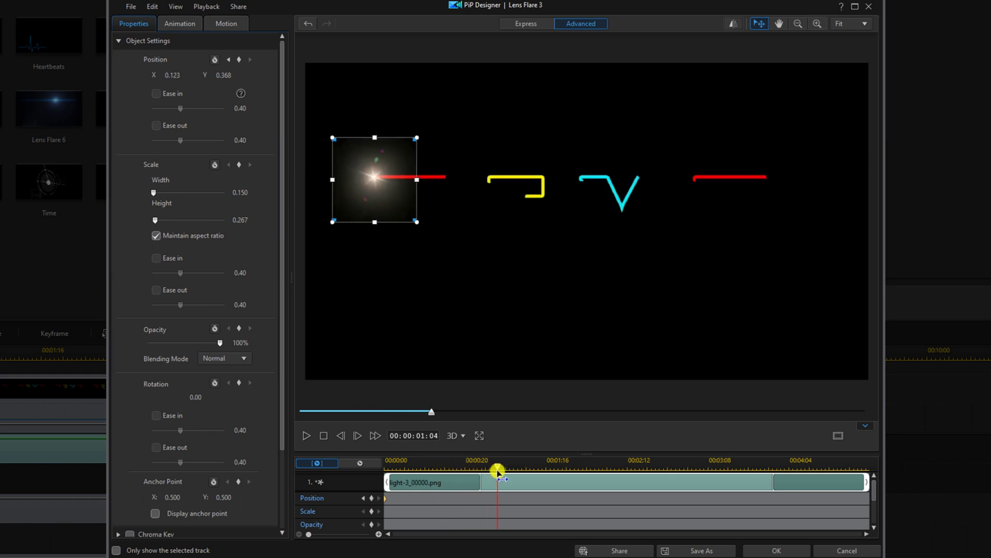
{"action": "left_click", "coordinate": [342, 436]}
{"action": "left_click", "coordinate": [342, 436]}
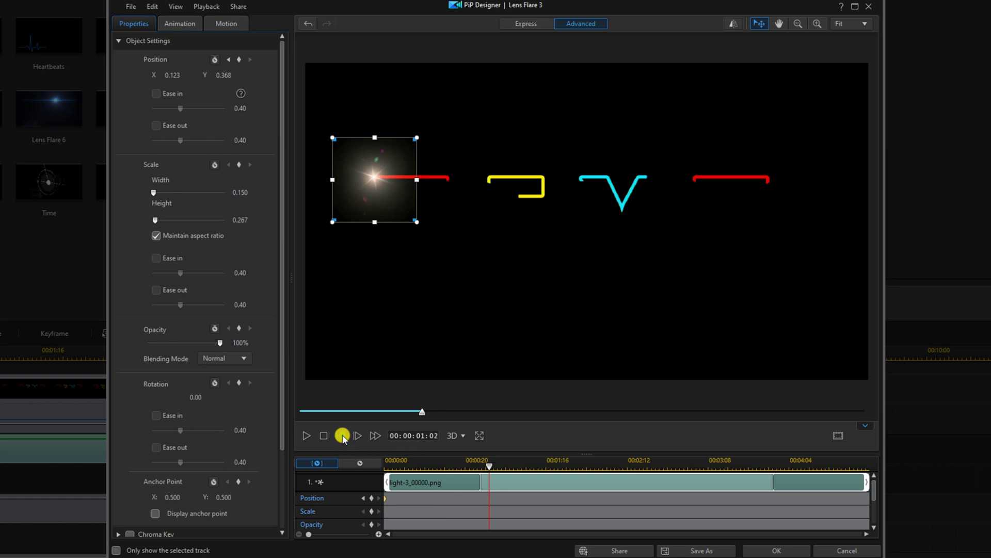
{"action": "key", "text": "Right"}
{"action": "key", "text": "Right"}
{"action": "key", "text": "Right"}
{"action": "key", "text": "Right"}
{"action": "key", "text": "Right"}
{"action": "key", "text": "Right"}
{"action": "key", "text": "Right"}
{"action": "key", "text": "Right"}
{"action": "key", "text": "Right"}
{"action": "key", "text": "Right"}
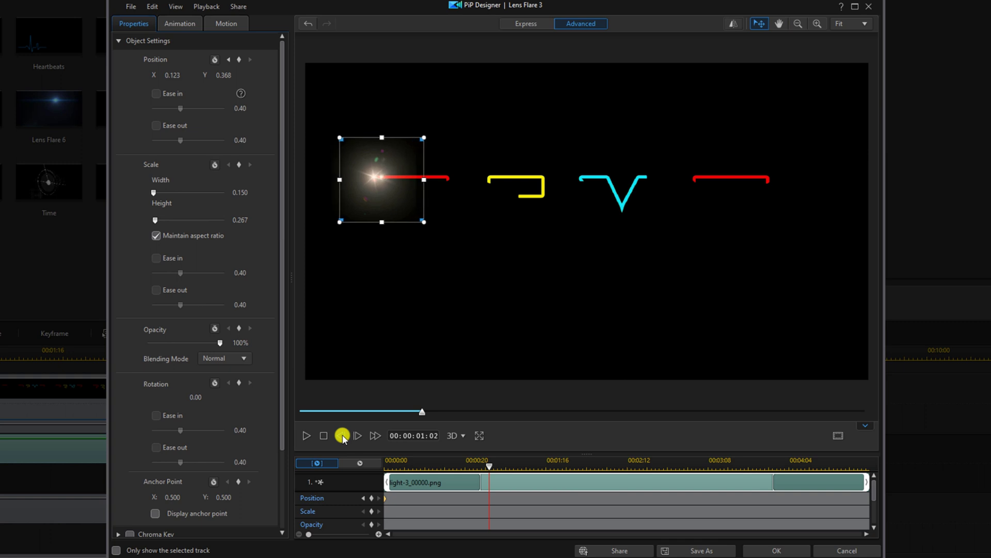
{"action": "key", "text": "Right"}
{"action": "key", "text": "Right"}
{"action": "key", "text": "Right"}
{"action": "key", "text": "Right"}
{"action": "key", "text": "Right"}
{"action": "key", "text": "Right"}
{"action": "key", "text": "Right"}
{"action": "key", "text": "Right"}
{"action": "key", "text": "Right"}
{"action": "key", "text": "Right"}
{"action": "key", "text": "Right"}
{"action": "key", "text": "Right"}
{"action": "key", "text": "Right"}
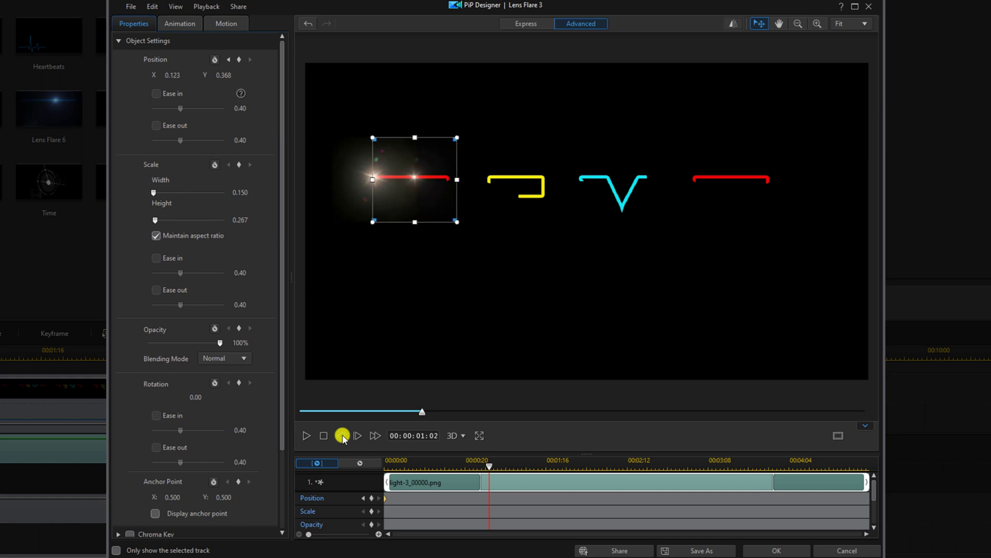
{"action": "key", "text": "Right"}
{"action": "key", "text": "Right"}
{"action": "key", "text": "Right"}
{"action": "key", "text": "Right"}
{"action": "key", "text": "Right"}
{"action": "key", "text": "Right"}
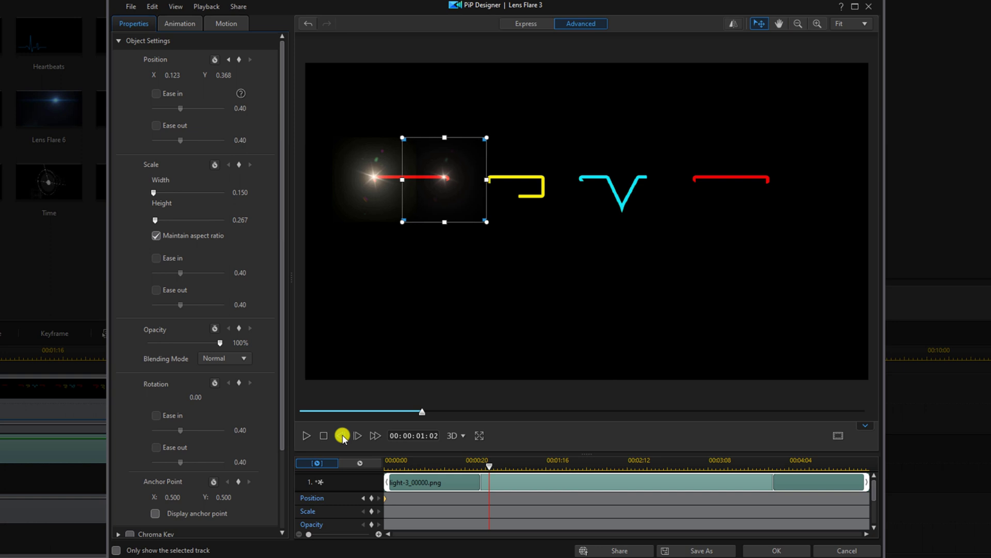
{"action": "key", "text": "Right"}
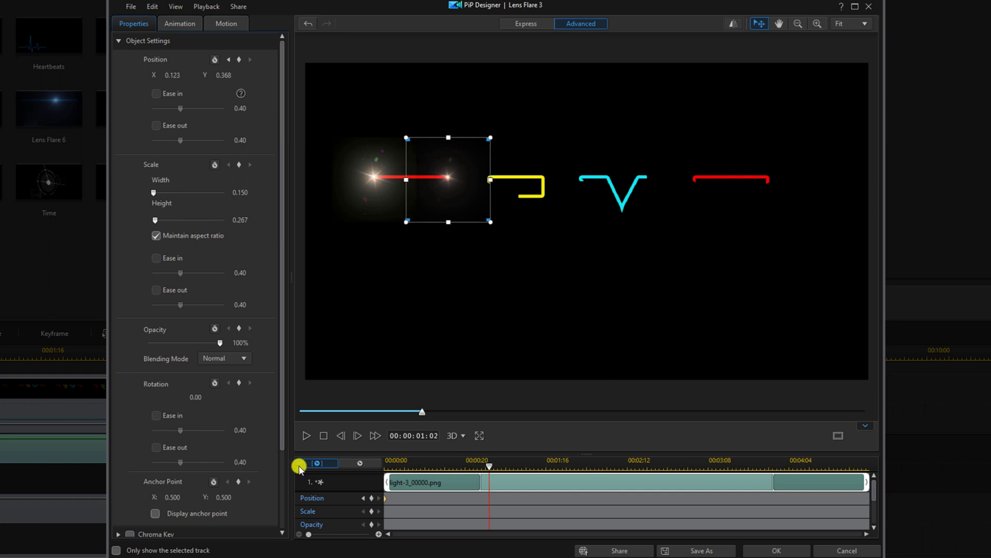
{"action": "left_click", "coordinate": [372, 498]}
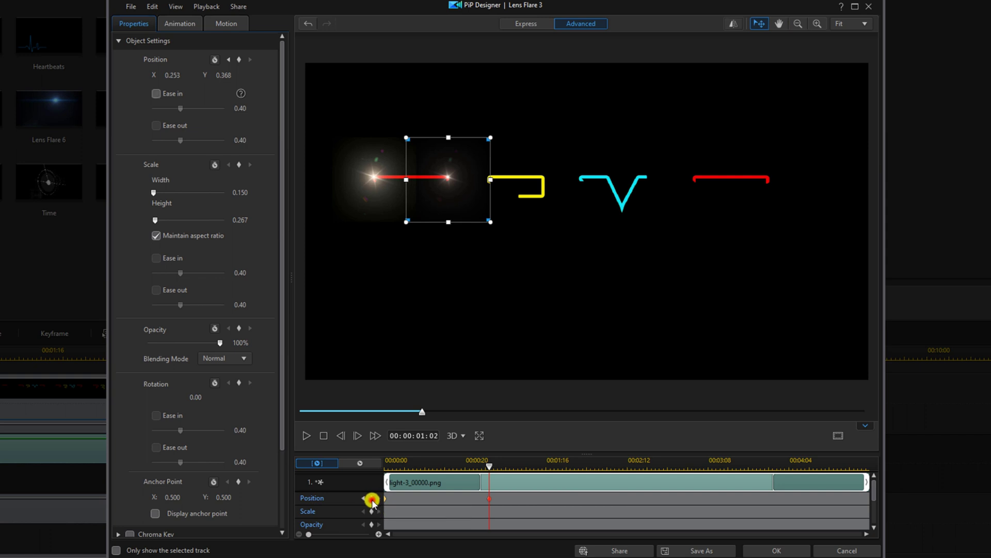
Lower the lens flare to Y 0.425 at 00:00:01:07 along the first T's outline and add a position keyframe.
{"action": "left_click_drag", "start_coordinate": [490, 464], "coordinate": [517, 471]}
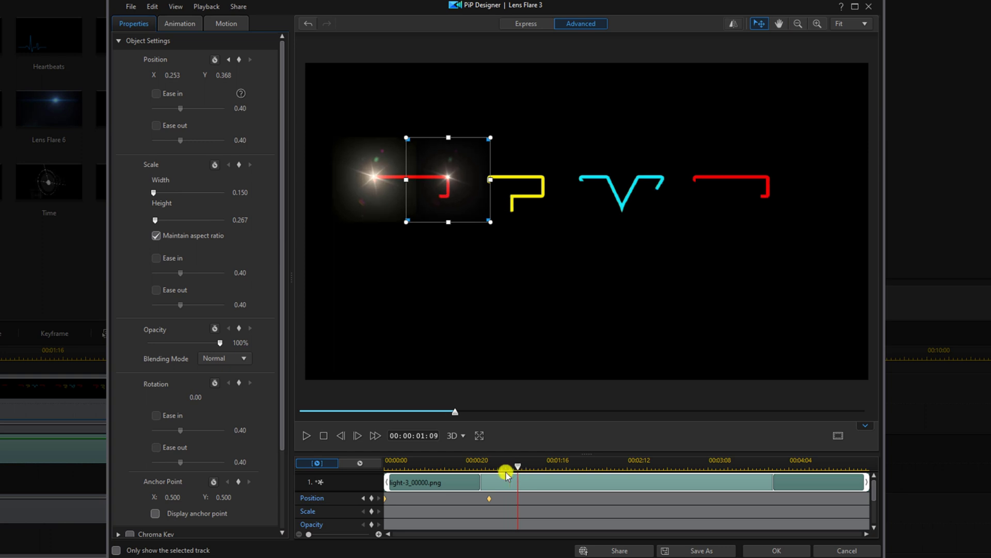
{"action": "left_click", "coordinate": [341, 437]}
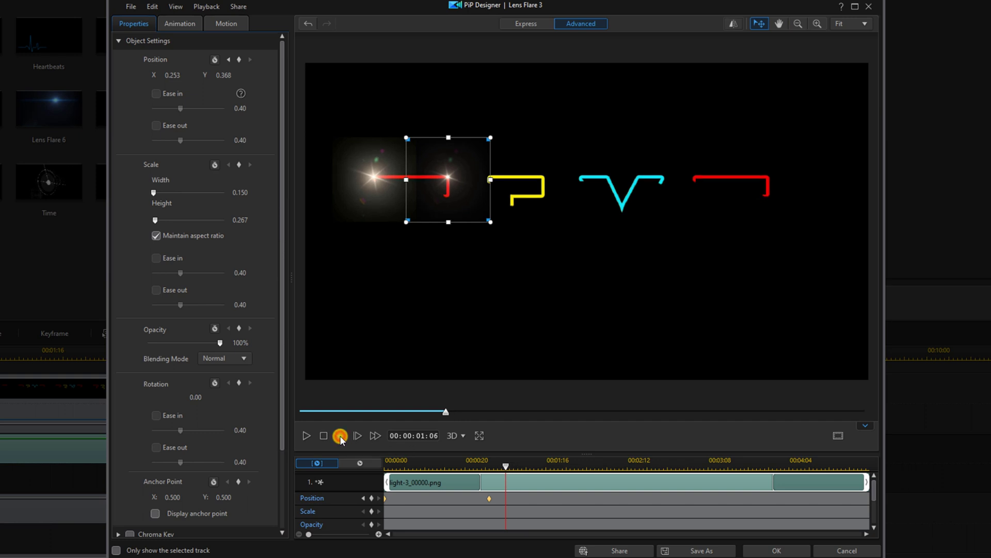
{"action": "left_click", "coordinate": [357, 437]}
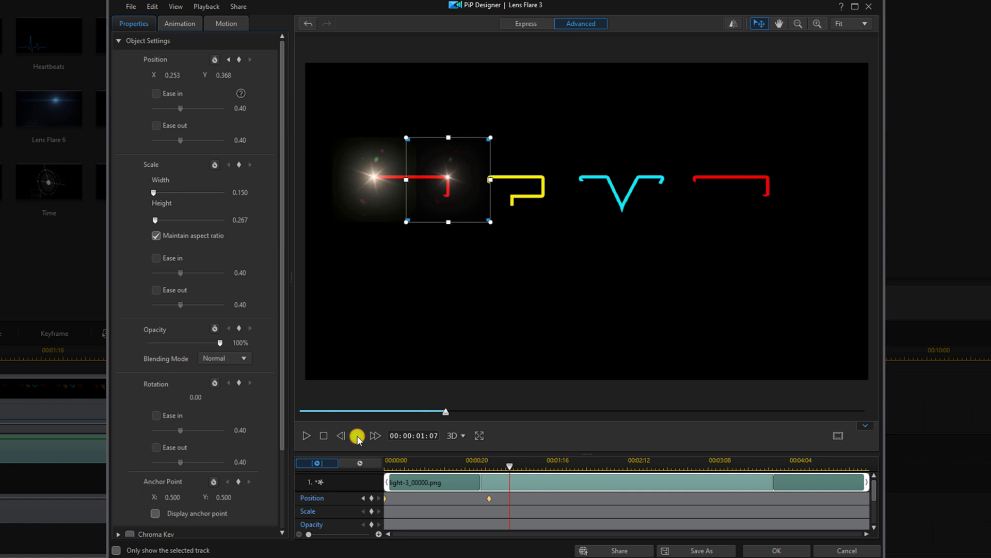
{"action": "key", "text": "Down"}
{"action": "key", "text": "Down"}
{"action": "key", "text": "Down"}
{"action": "key", "text": "Down"}
{"action": "key", "text": "Down"}
{"action": "key", "text": "Down"}
{"action": "key", "text": "Down"}
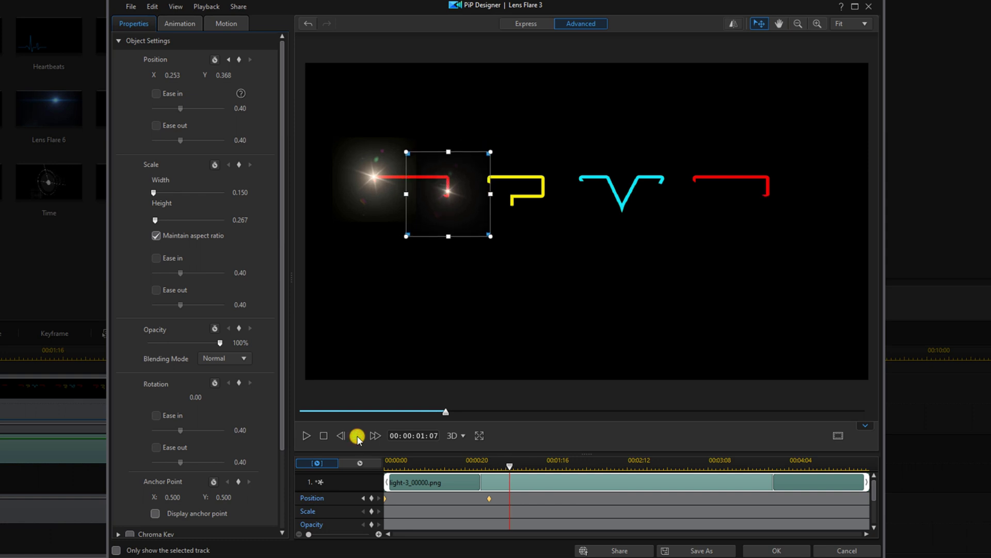
{"action": "key", "text": "Down"}
{"action": "key", "text": "Down"}
{"action": "key", "text": "Down"}
{"action": "key", "text": "Down"}
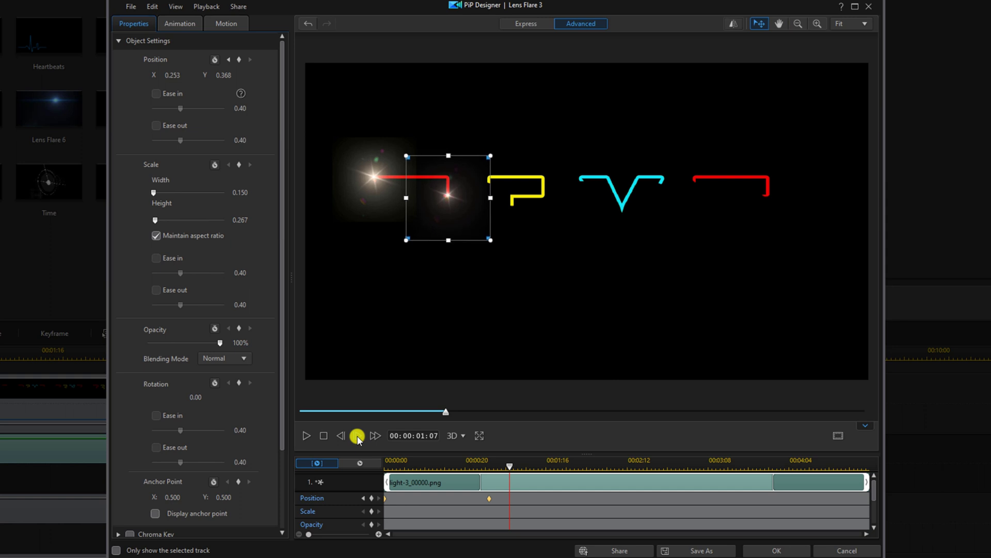
{"action": "left_click", "coordinate": [372, 500]}
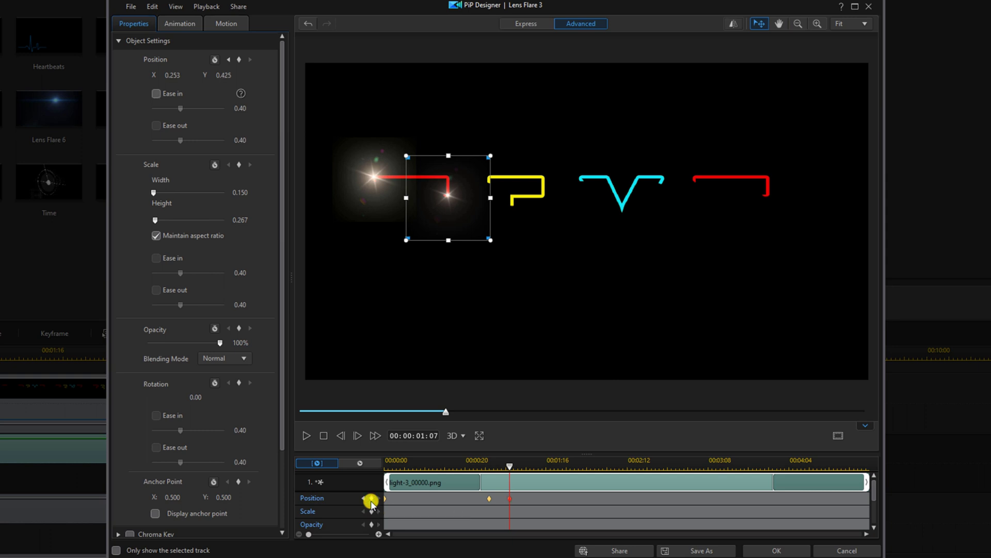
Keyframe the lens flare around the first T's remaining corners, ending at X 0.123, Y 0.363, and apply the changes.
{"action": "left_click", "coordinate": [546, 466]}
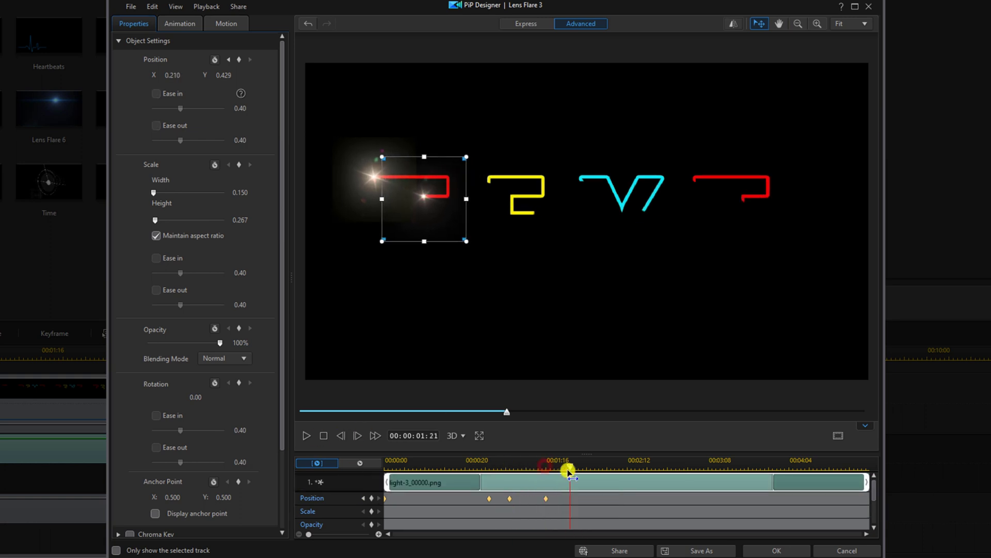
{"action": "left_click_drag", "start_coordinate": [545, 466], "coordinate": [662, 467]}
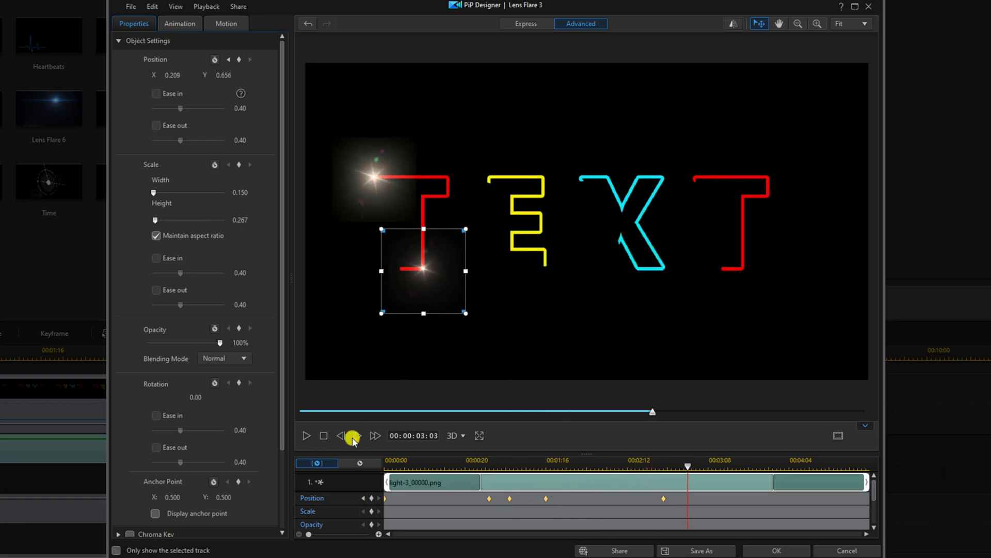
{"action": "left_click", "coordinate": [692, 466]}
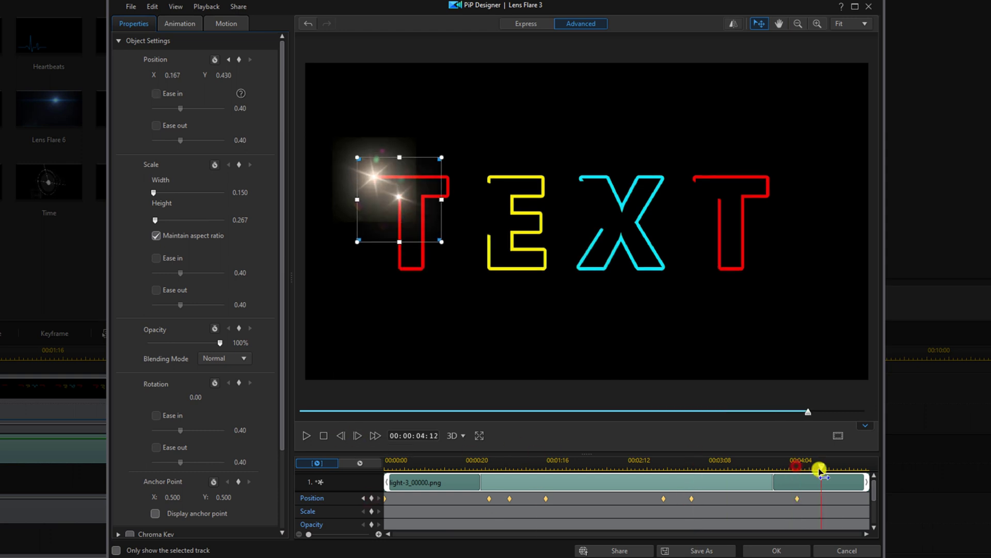
{"action": "left_click", "coordinate": [841, 465]}
{"action": "left_click", "coordinate": [778, 550]}
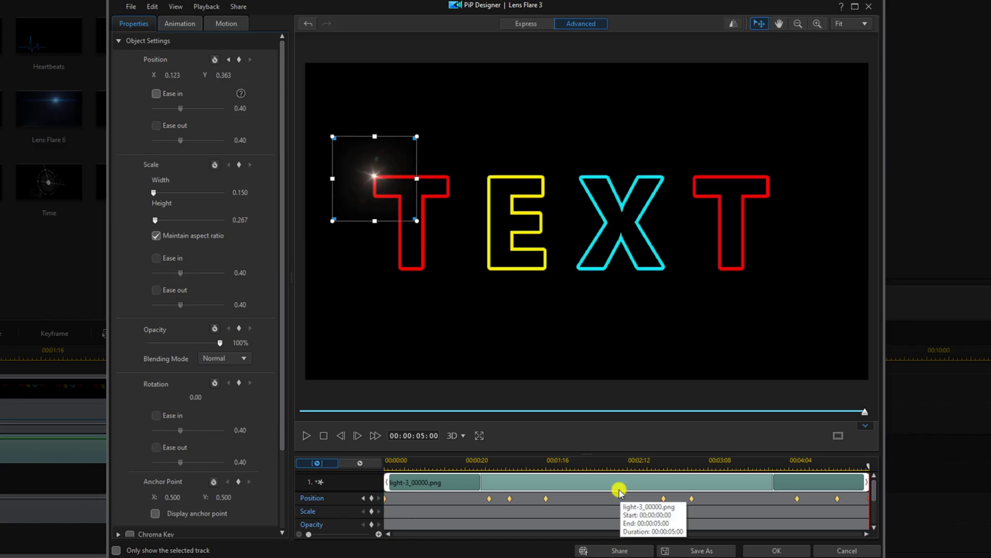
{"action": "left_click", "coordinate": [781, 549]}
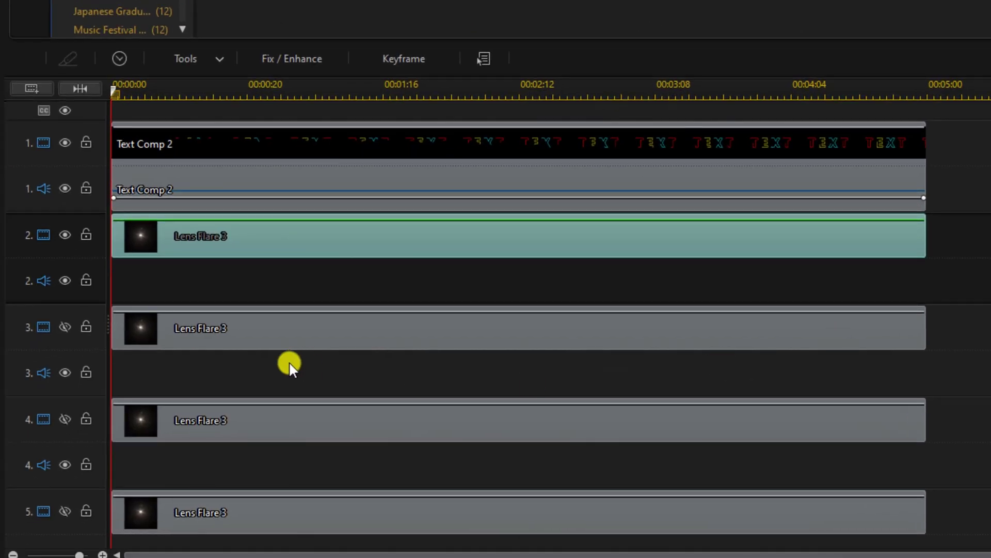
Hide video track 2, show video track 3 and select its Lens Flare 3 clip.
{"action": "left_click", "coordinate": [64, 235]}
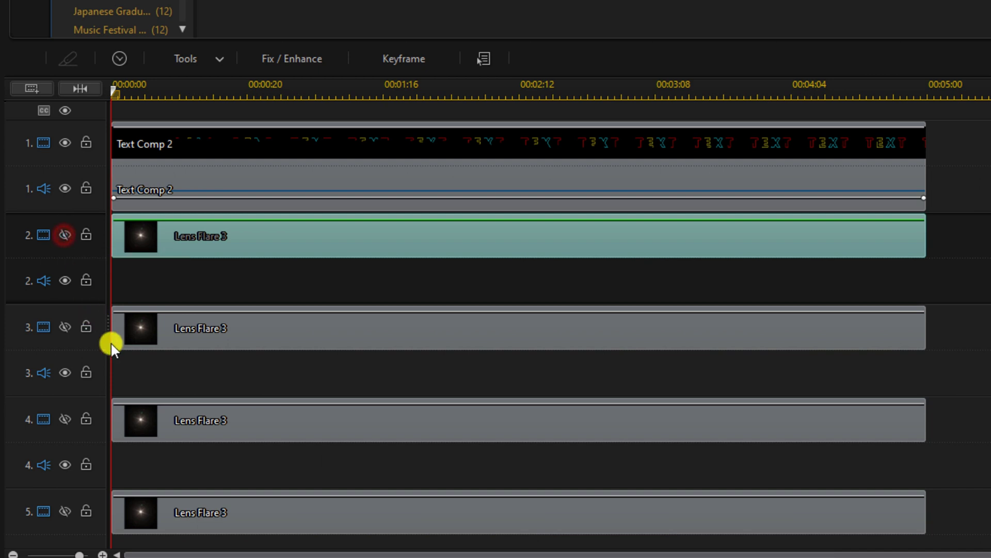
{"action": "left_click", "coordinate": [64, 327]}
{"action": "left_click", "coordinate": [234, 333]}
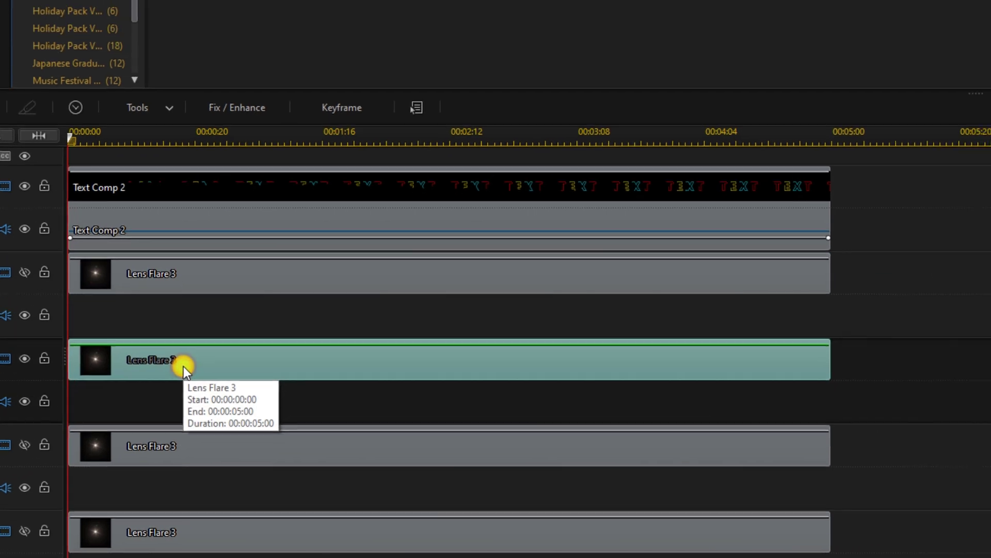
Open the track 3 flare in PiP Designer and keyframe its position around the yellow E outline, starting at X 0.327, Y 0.368.
{"action": "double_click", "coordinate": [184, 366]}
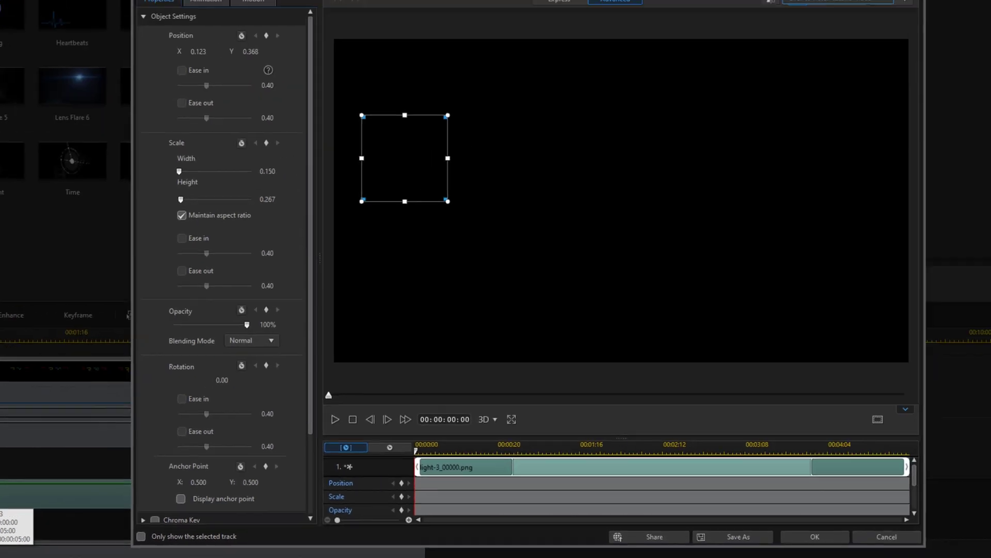
{"action": "left_click_drag", "start_coordinate": [387, 461], "coordinate": [557, 467]}
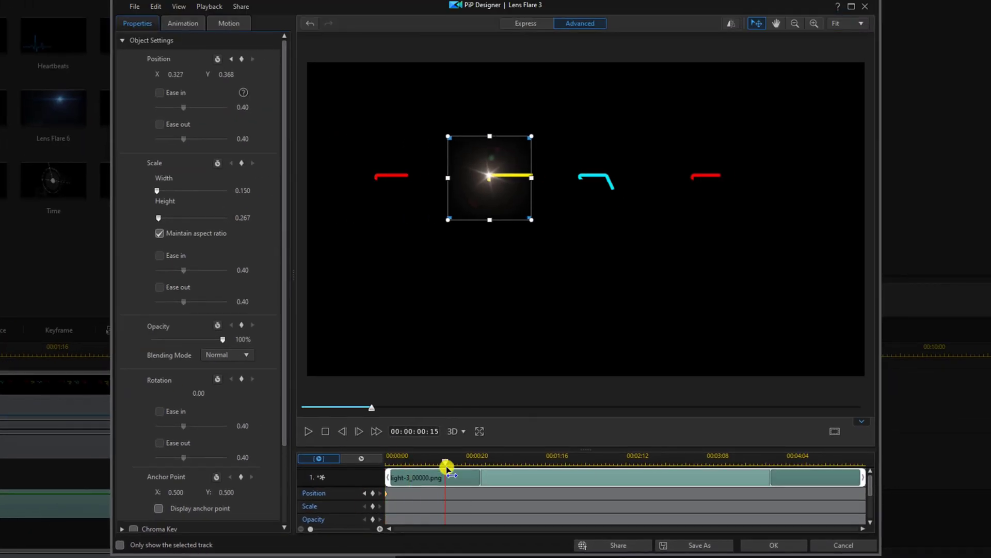
{"action": "left_click", "coordinate": [342, 431]}
{"action": "left_click", "coordinate": [358, 430]}
{"action": "left_click", "coordinate": [343, 432]}
{"action": "left_click", "coordinate": [354, 433]}
{"action": "left_click", "coordinate": [343, 432]}
{"action": "left_click_drag", "start_coordinate": [605, 460], "coordinate": [684, 473]}
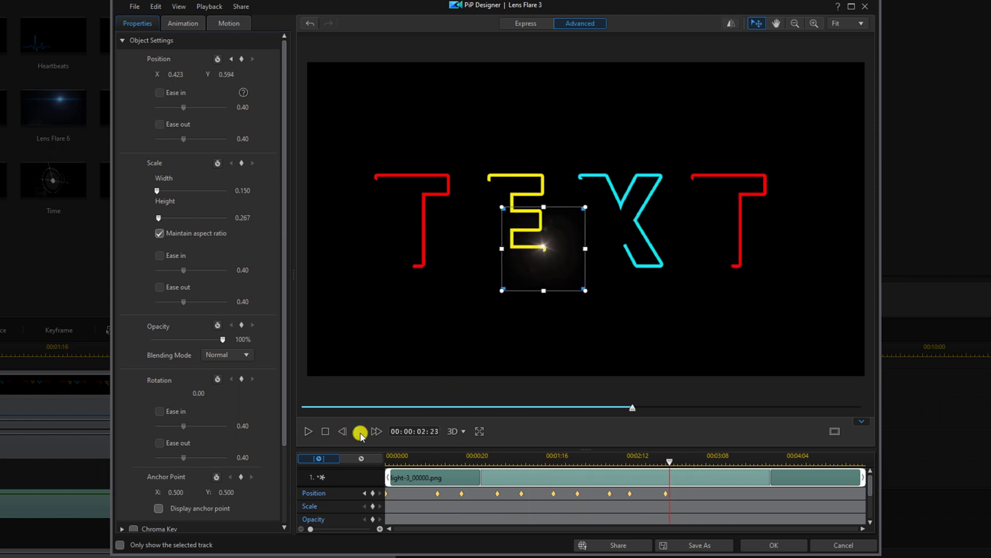
{"action": "left_click_drag", "start_coordinate": [476, 454], "coordinate": [754, 461]}
{"action": "key", "text": "space"}
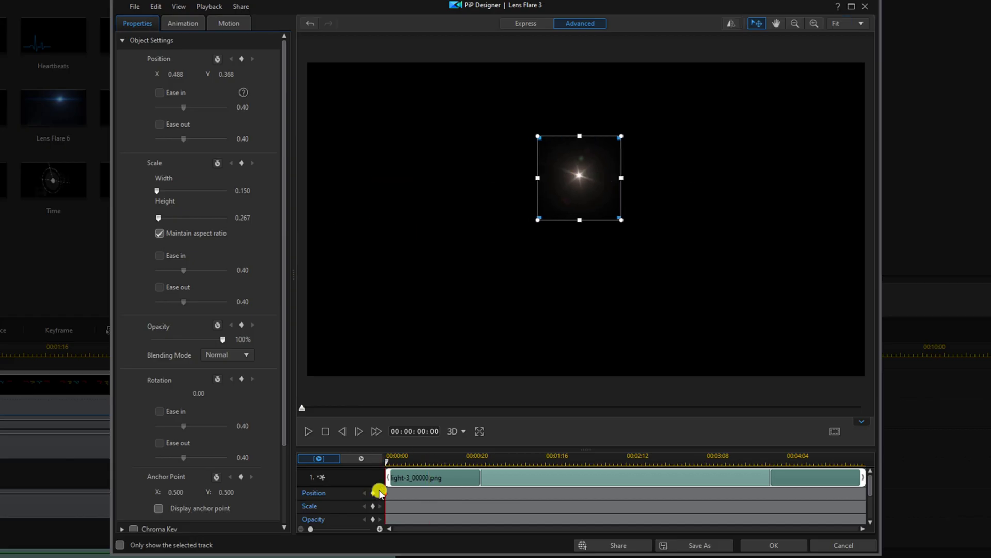
Keyframe the third lens flare's position along the cyan X outline, starting from X 0.488, Y 0.368.
{"action": "key", "text": "space"}
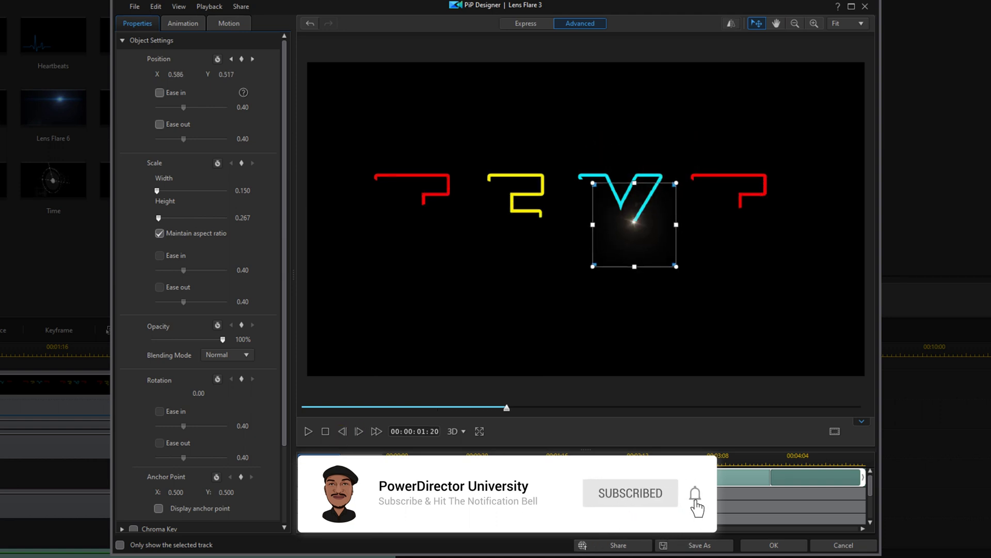
{"action": "left_click", "coordinate": [341, 433]}
{"action": "left_click", "coordinate": [650, 461]}
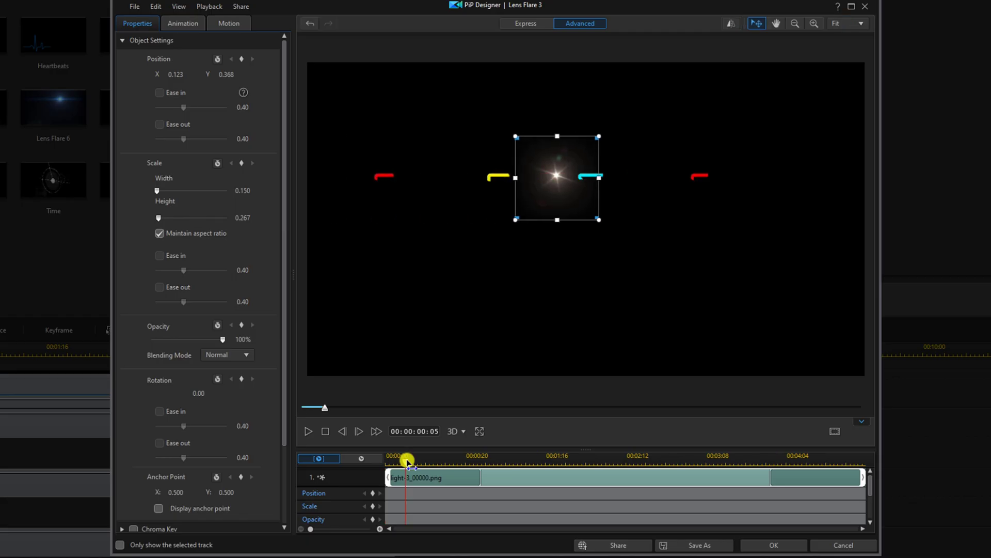
Keyframe the fourth lens flare's position around the corners of the last red T outline, through X 0.778, Y 0.658.
{"action": "left_click_drag", "start_coordinate": [407, 460], "coordinate": [522, 460]}
{"action": "left_click", "coordinate": [359, 431]}
{"action": "left_click_drag", "start_coordinate": [765, 178], "coordinate": [740, 194]}
{"action": "left_click", "coordinate": [460, 455]}
{"action": "left_click", "coordinate": [692, 463]}
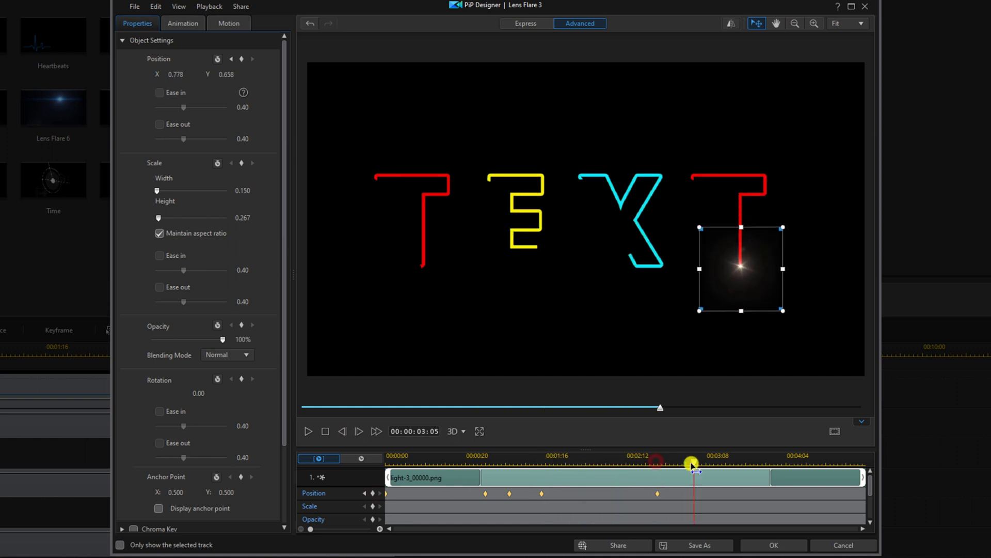
{"action": "left_click", "coordinate": [754, 460]}
{"action": "left_click", "coordinate": [795, 491]}
{"action": "left_click", "coordinate": [863, 461]}
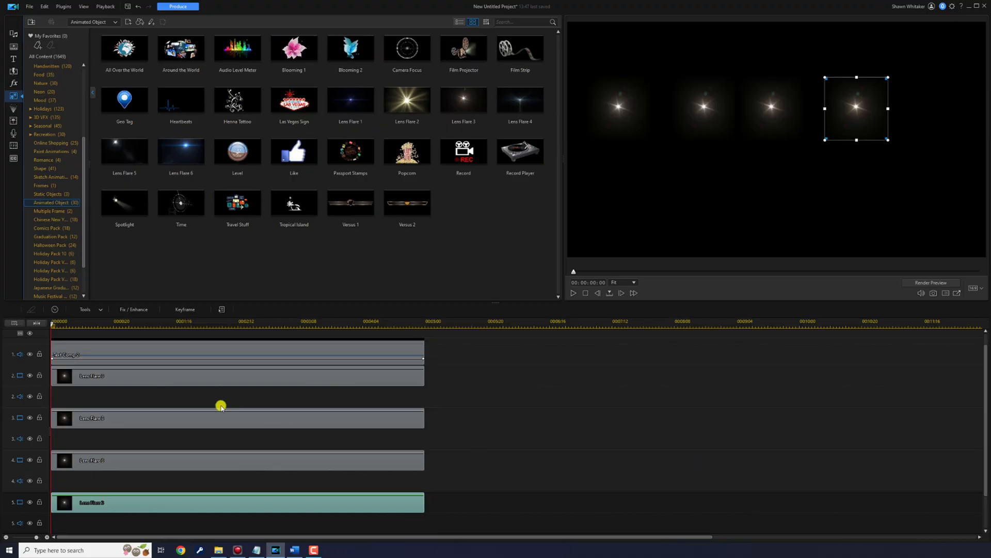
Enable Color Adjustment on the track 2 Lens Flare 3 clip with hue 83, saturation 200 and vibrancy 100.
{"action": "left_click", "coordinate": [190, 377]}
{"action": "left_click", "coordinate": [551, 389]}
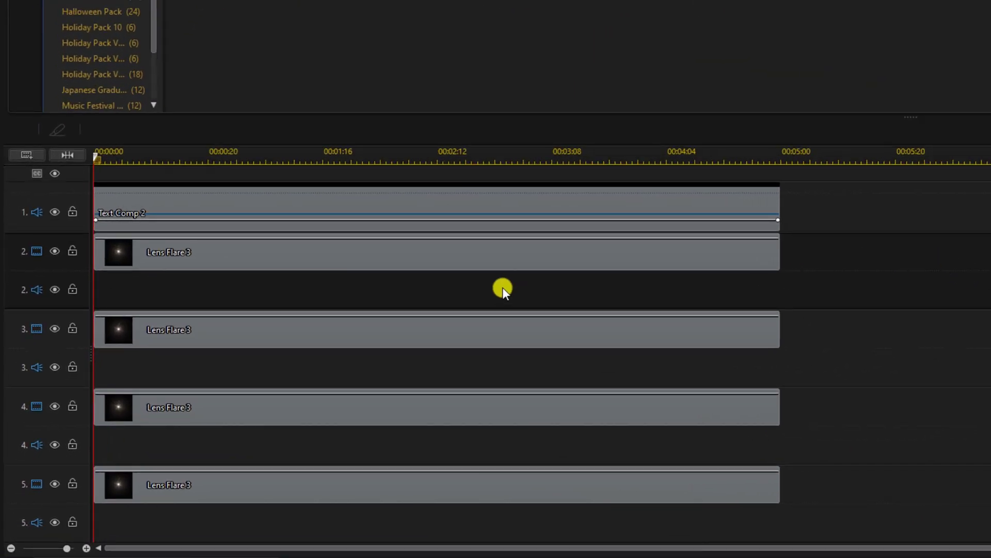
{"action": "left_click", "coordinate": [407, 261]}
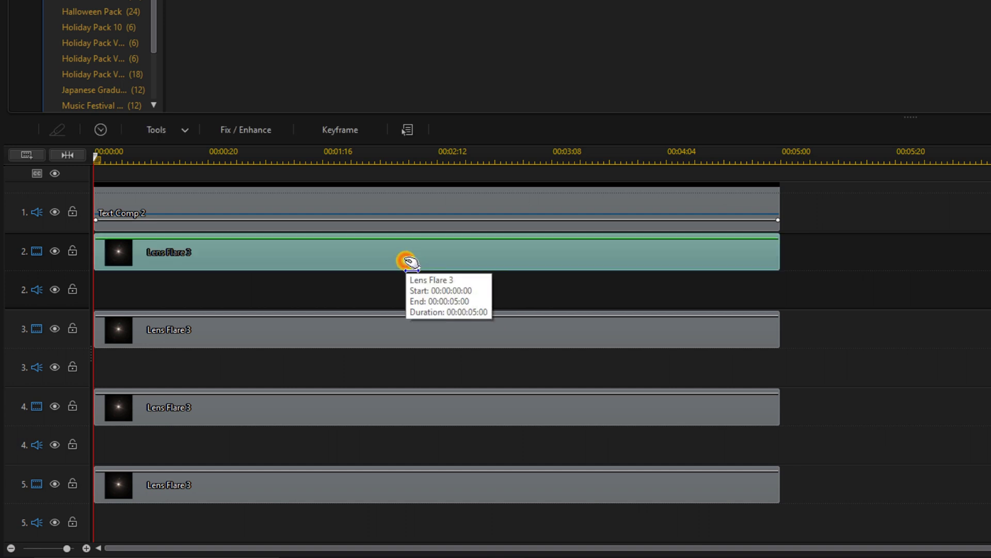
{"action": "left_click", "coordinate": [253, 135]}
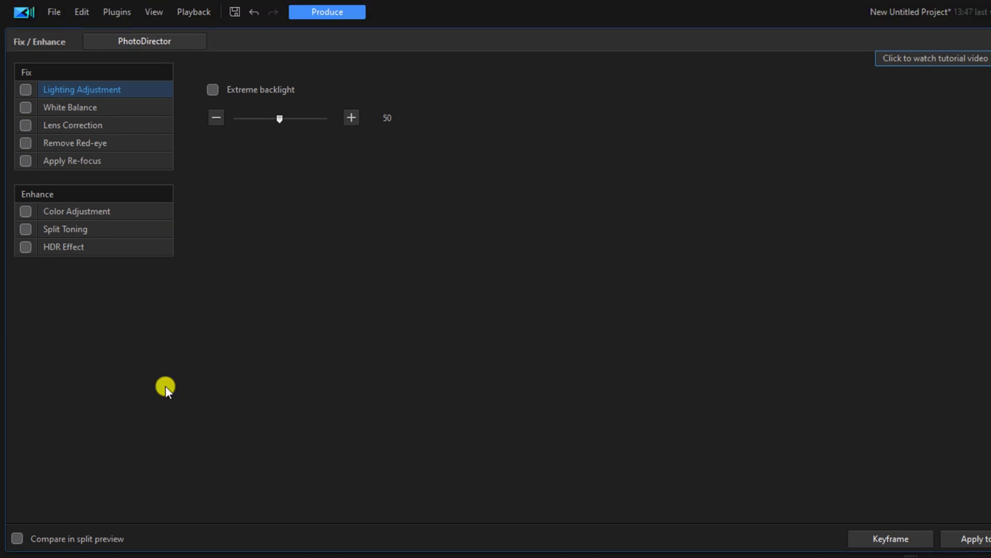
{"action": "left_click", "coordinate": [23, 212]}
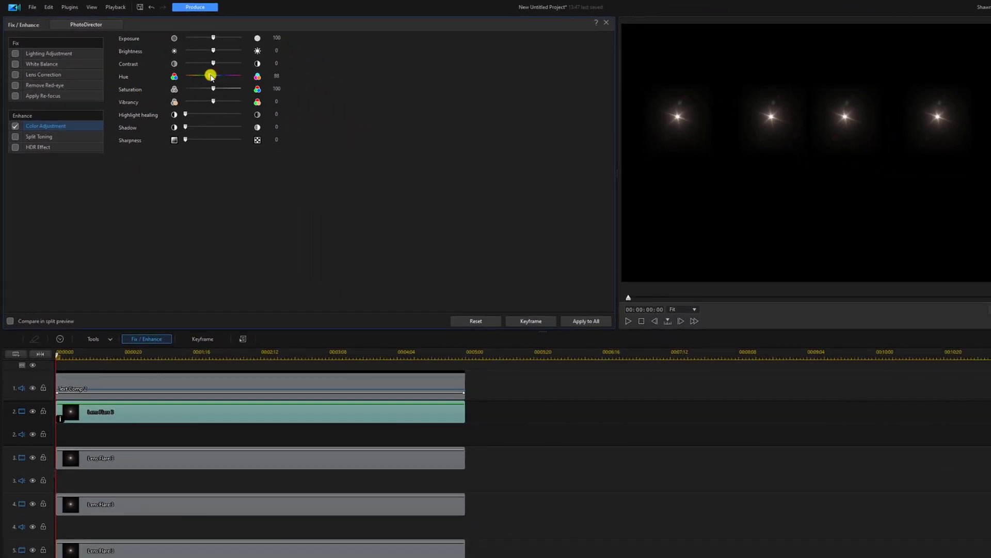
{"action": "left_click", "coordinate": [278, 77]}
{"action": "left_click_drag", "start_coordinate": [215, 89], "coordinate": [261, 92]}
{"action": "left_click_drag", "start_coordinate": [213, 102], "coordinate": [259, 102]}
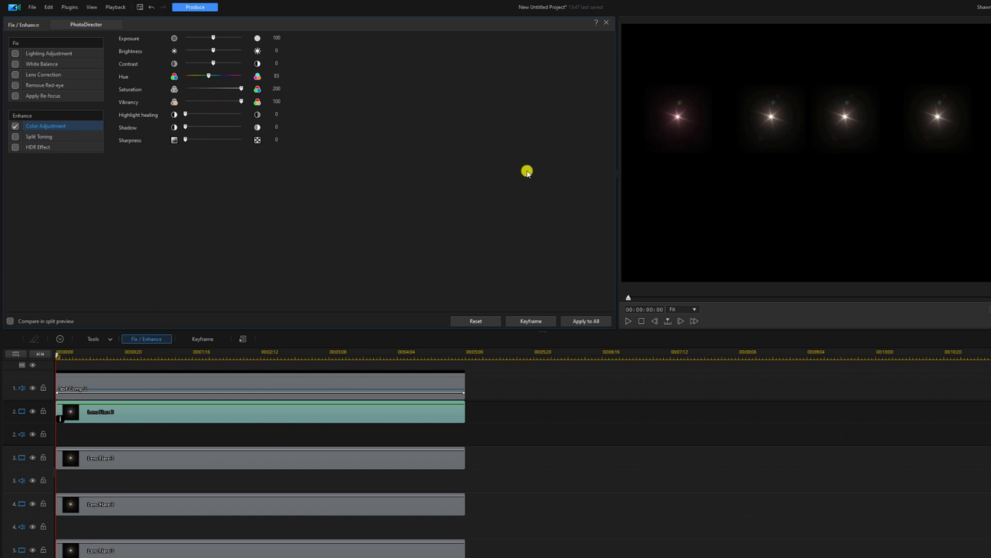
Apply Color Adjustment to the track 3 Lens Flare 3 clip with hue 110, saturation 200 and vibrancy 100.
{"action": "left_click", "coordinate": [207, 459]}
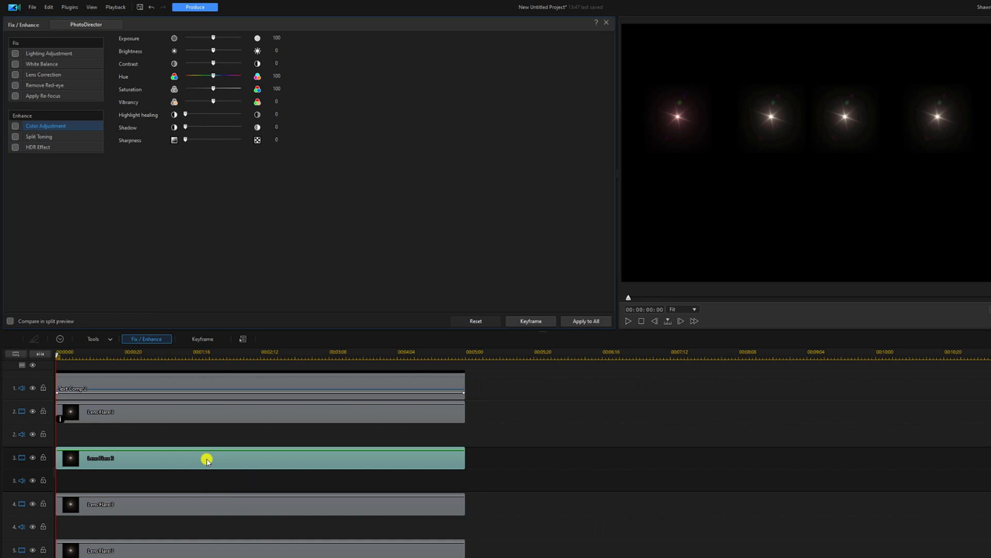
{"action": "left_click_drag", "start_coordinate": [214, 77], "coordinate": [216, 78]}
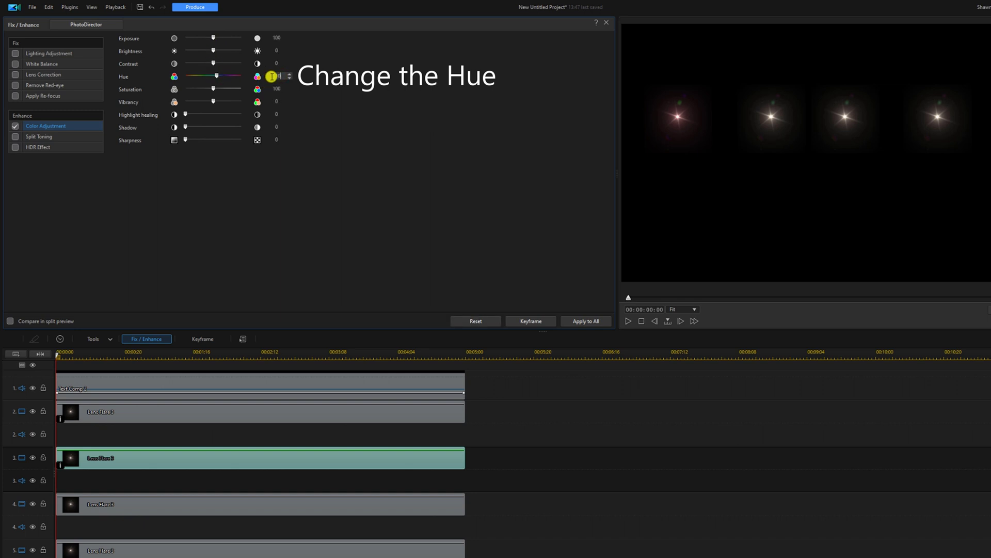
{"action": "left_click", "coordinate": [214, 89]}
{"action": "left_click_drag", "start_coordinate": [214, 90], "coordinate": [249, 102]}
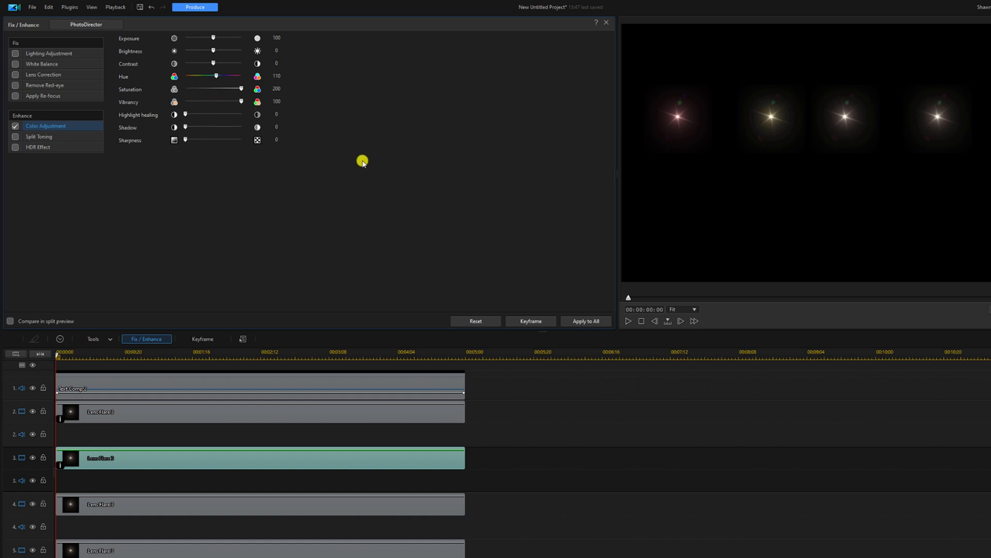
Apply Color Adjustment to the track 4 Lens Flare 3 clip with hue 200, saturation 200 and vibrancy 100.
{"action": "left_click", "coordinate": [240, 505]}
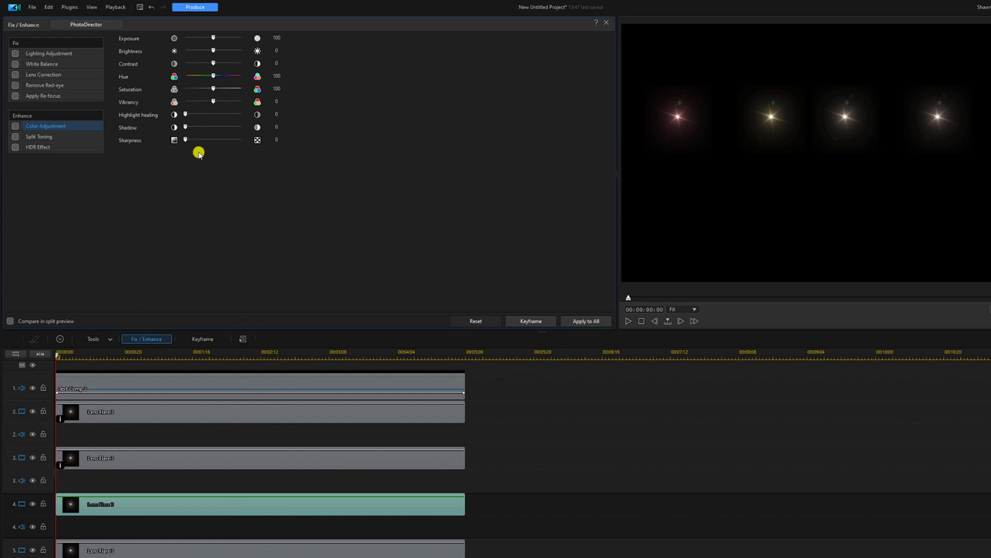
{"action": "left_click_drag", "start_coordinate": [214, 79], "coordinate": [253, 77]}
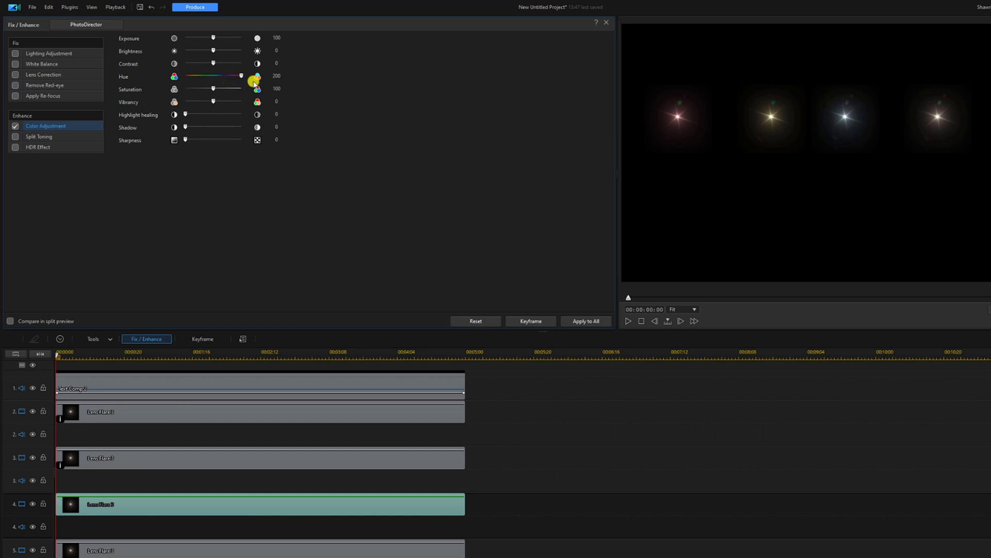
{"action": "left_click_drag", "start_coordinate": [213, 89], "coordinate": [317, 104]}
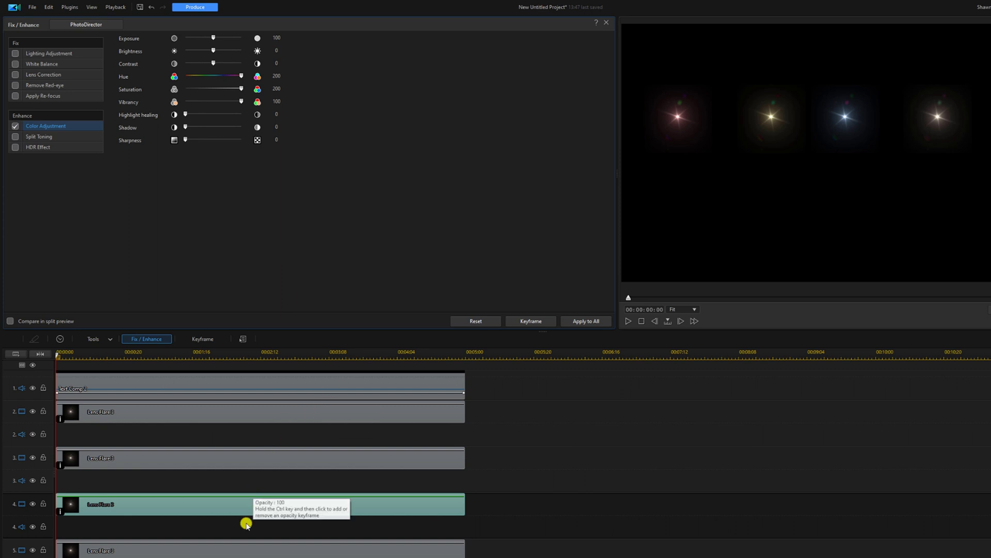
Set the track 5 Lens Flare 3 clip's hue to 83, raise its saturation and vibrancy to maximum, and close the color settings.
{"action": "left_click_drag", "start_coordinate": [245, 552], "coordinate": [249, 552]}
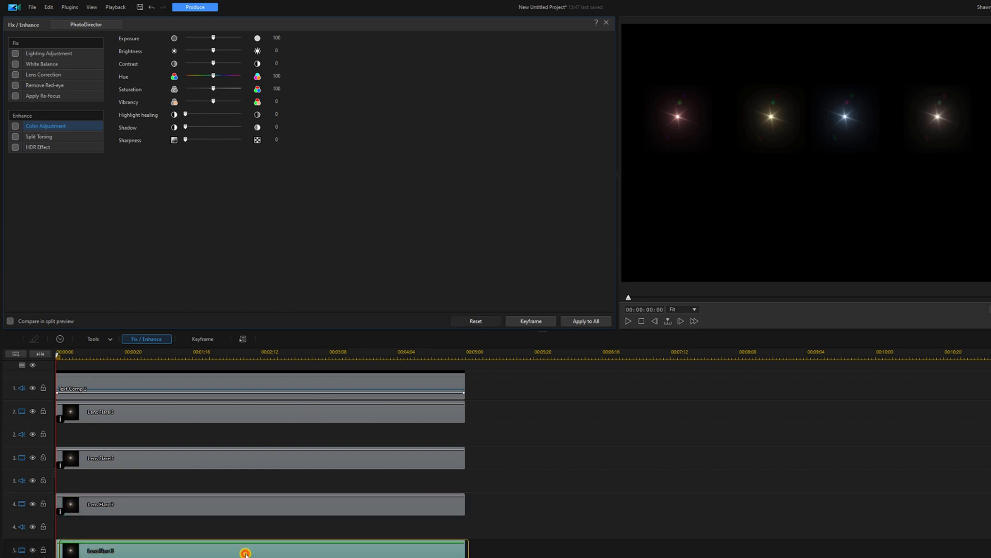
{"action": "left_click", "coordinate": [281, 75]}
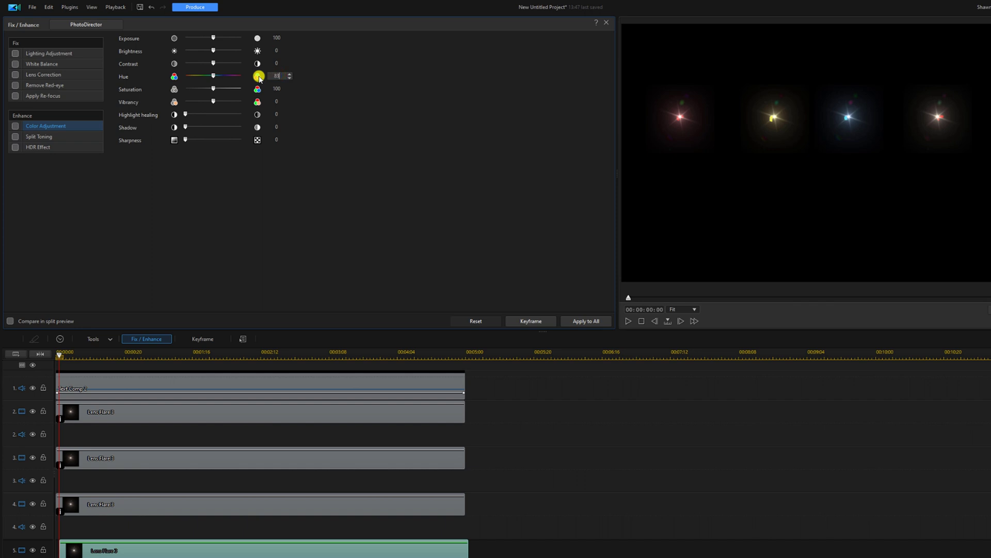
{"action": "type", "text": "83"}
{"action": "key", "text": "Return"}
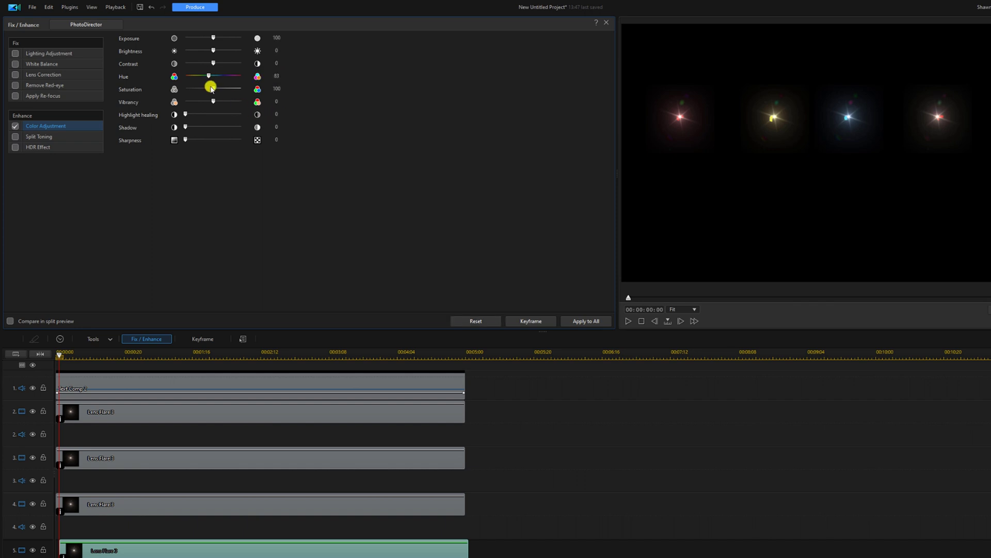
{"action": "left_click_drag", "start_coordinate": [211, 89], "coordinate": [283, 106]}
{"action": "left_click", "coordinate": [610, 24]}
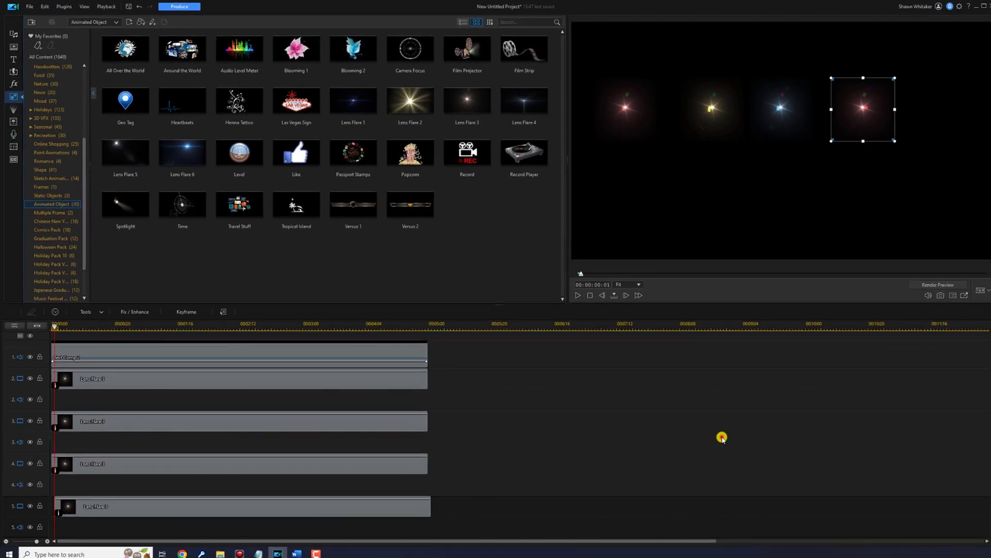
Realign the track 5 Lens Flare 3 clip with the start of the timeline and play the composition from 00:00:00:00.
{"action": "left_click", "coordinate": [773, 480]}
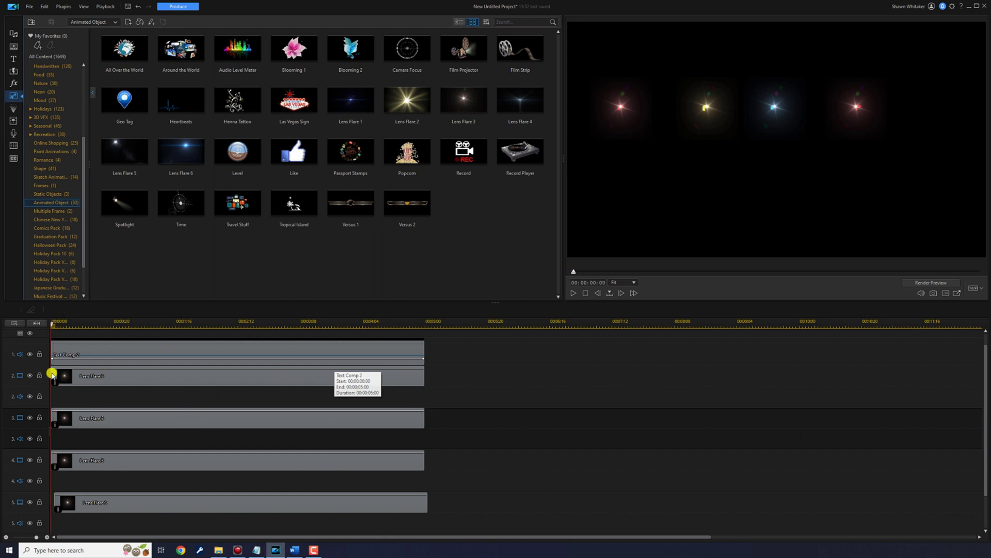
{"action": "left_click_drag", "start_coordinate": [52, 371], "coordinate": [48, 388]}
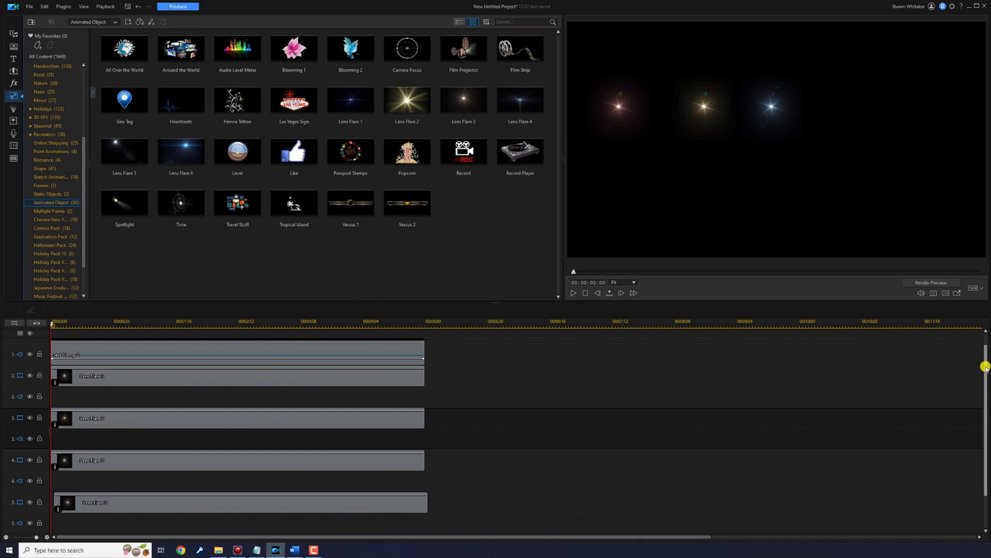
{"action": "left_click_drag", "start_coordinate": [987, 365], "coordinate": [987, 342]}
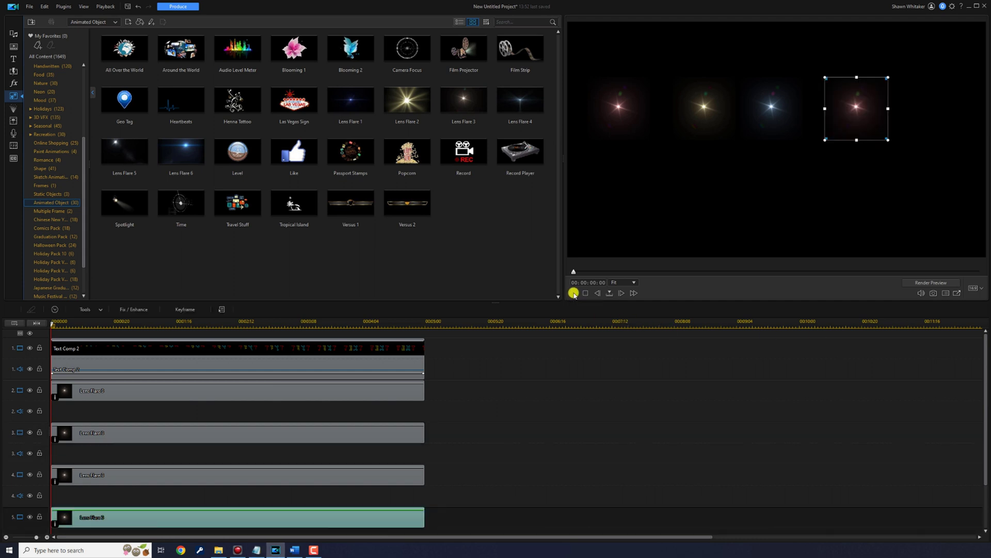
{"action": "left_click", "coordinate": [574, 293]}
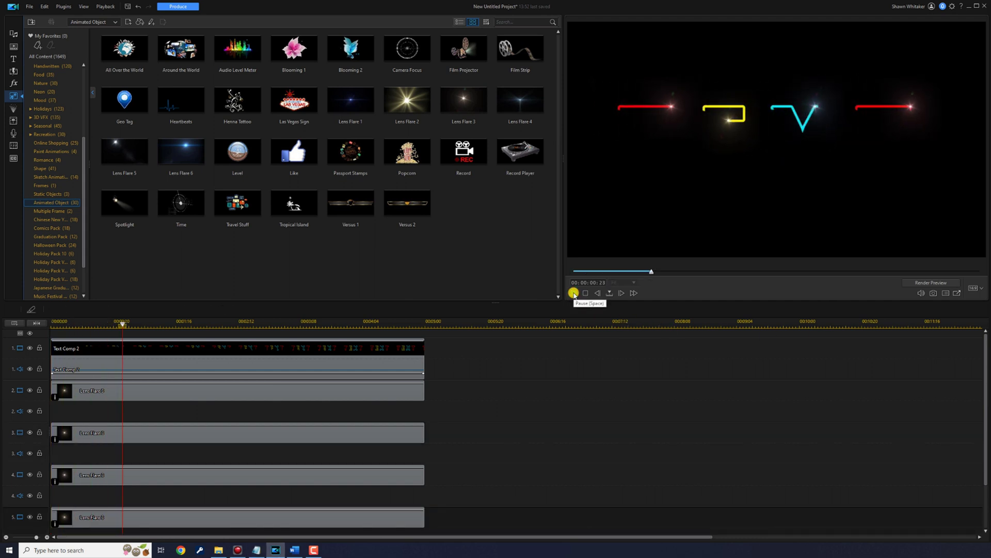